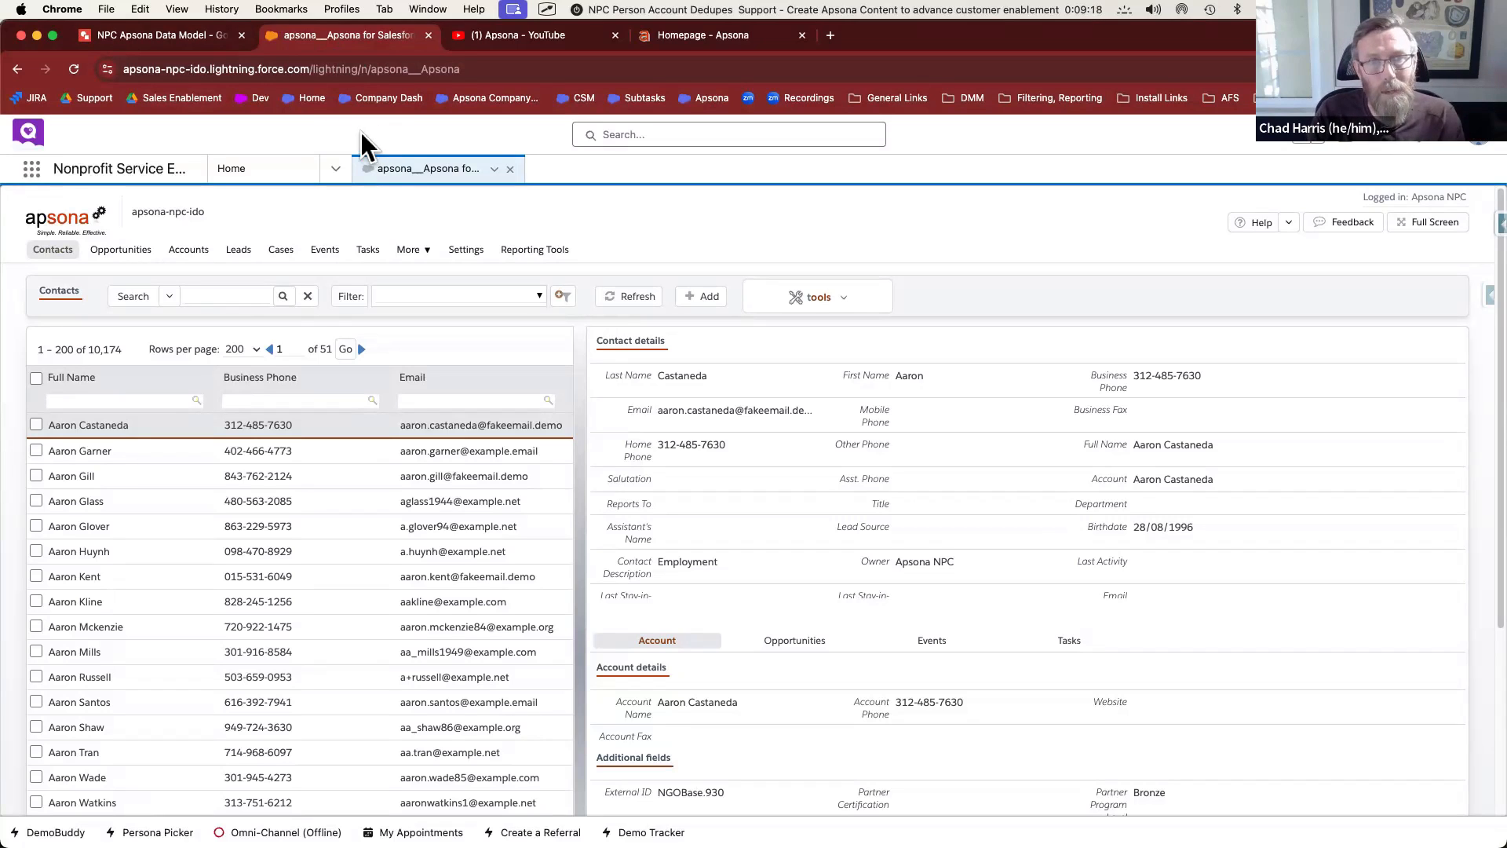
Browse the apsona.com homepage down to '4 Dedupe and Match', then return to the Contacts list
left_click(706, 35)
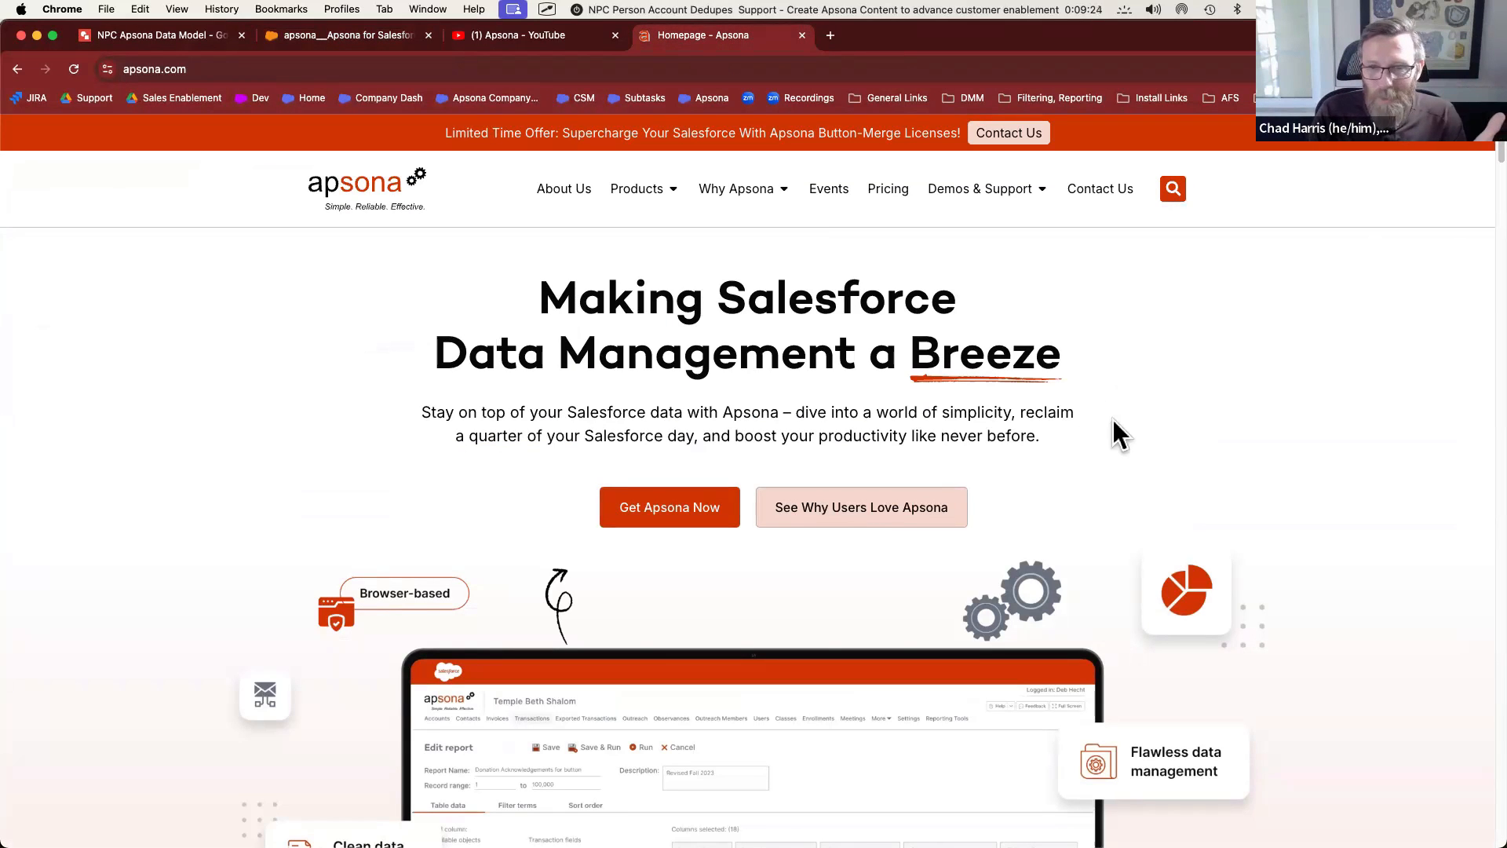
scroll(1113, 420, "down", 15)
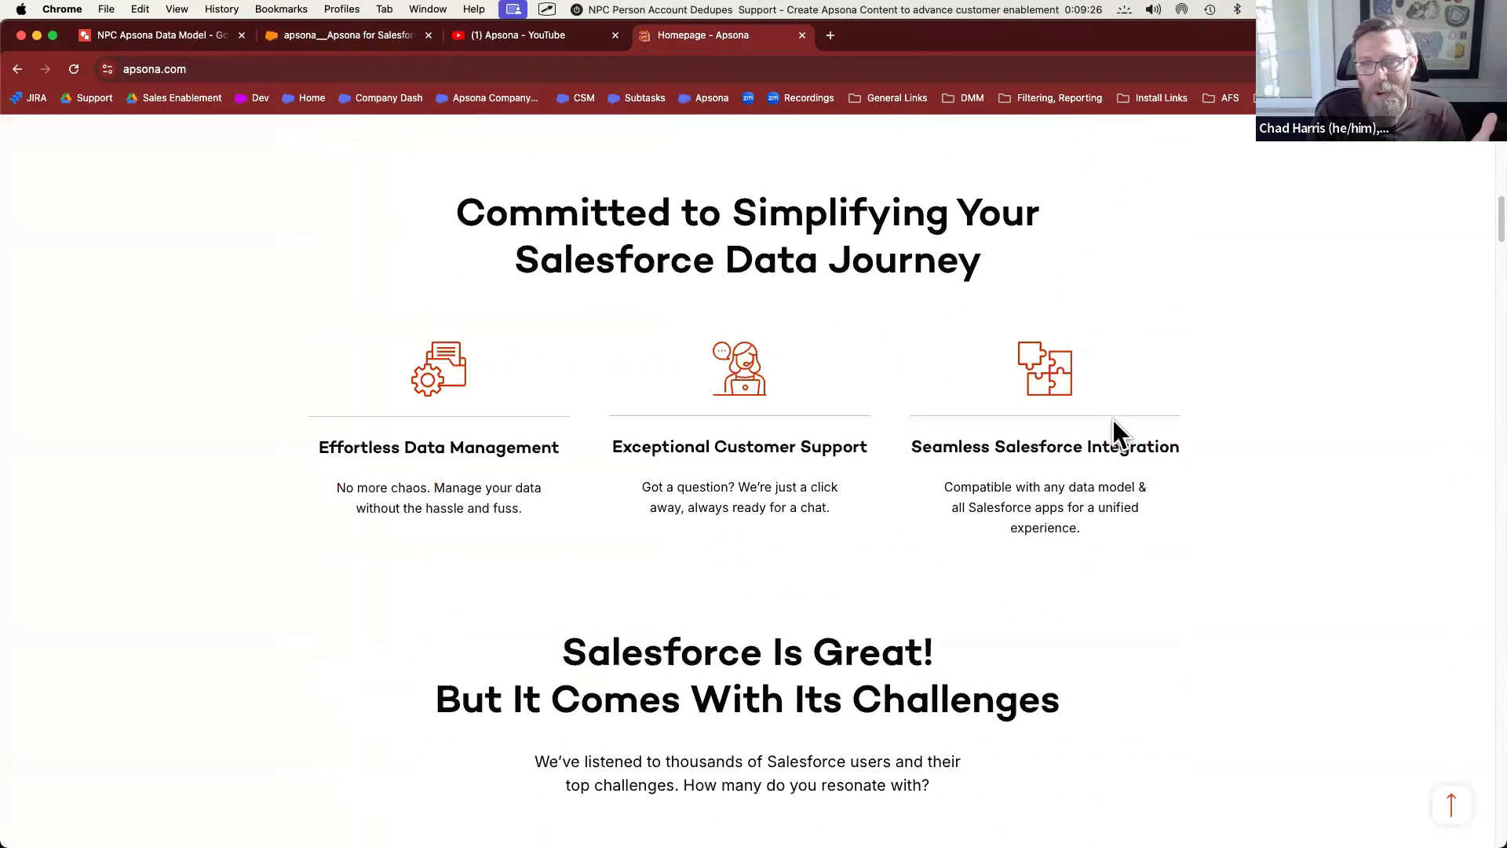
scroll(1113, 421, "down", 15)
scroll(1113, 421, "down", 10)
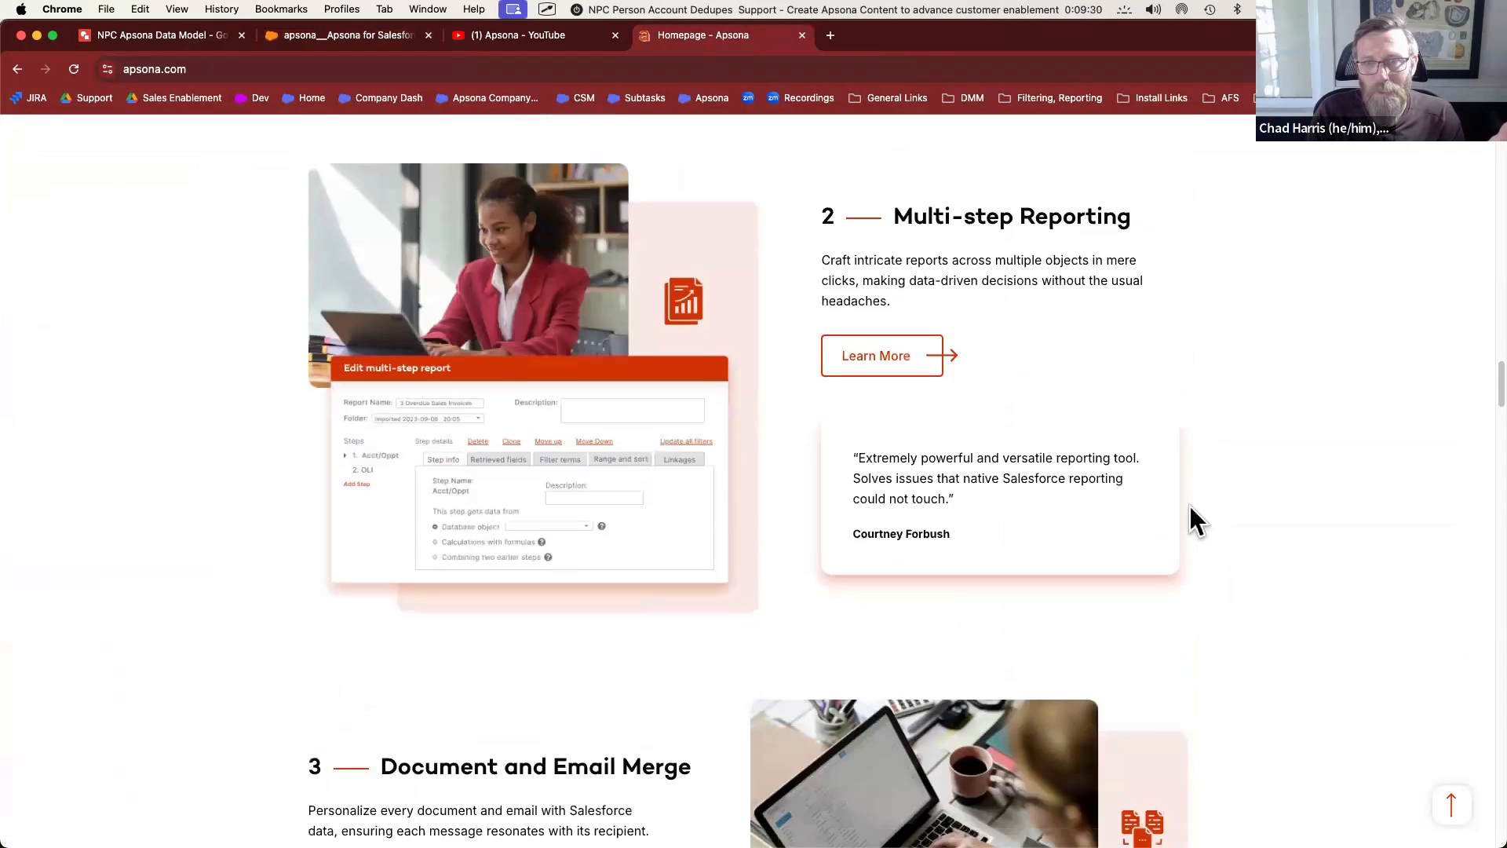
scroll(1190, 506, "down", 12)
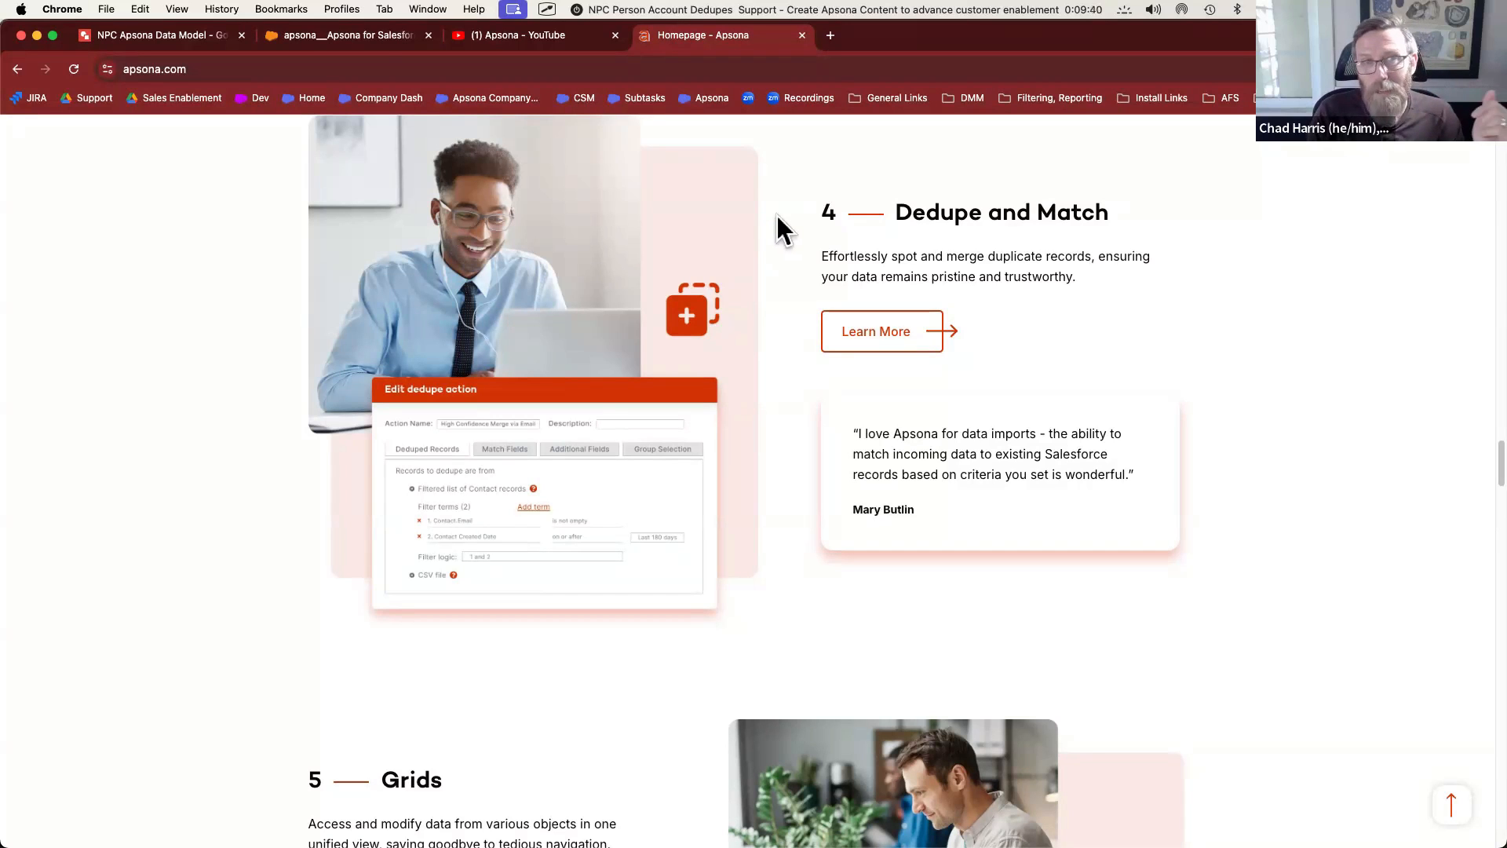
left_click(374, 37)
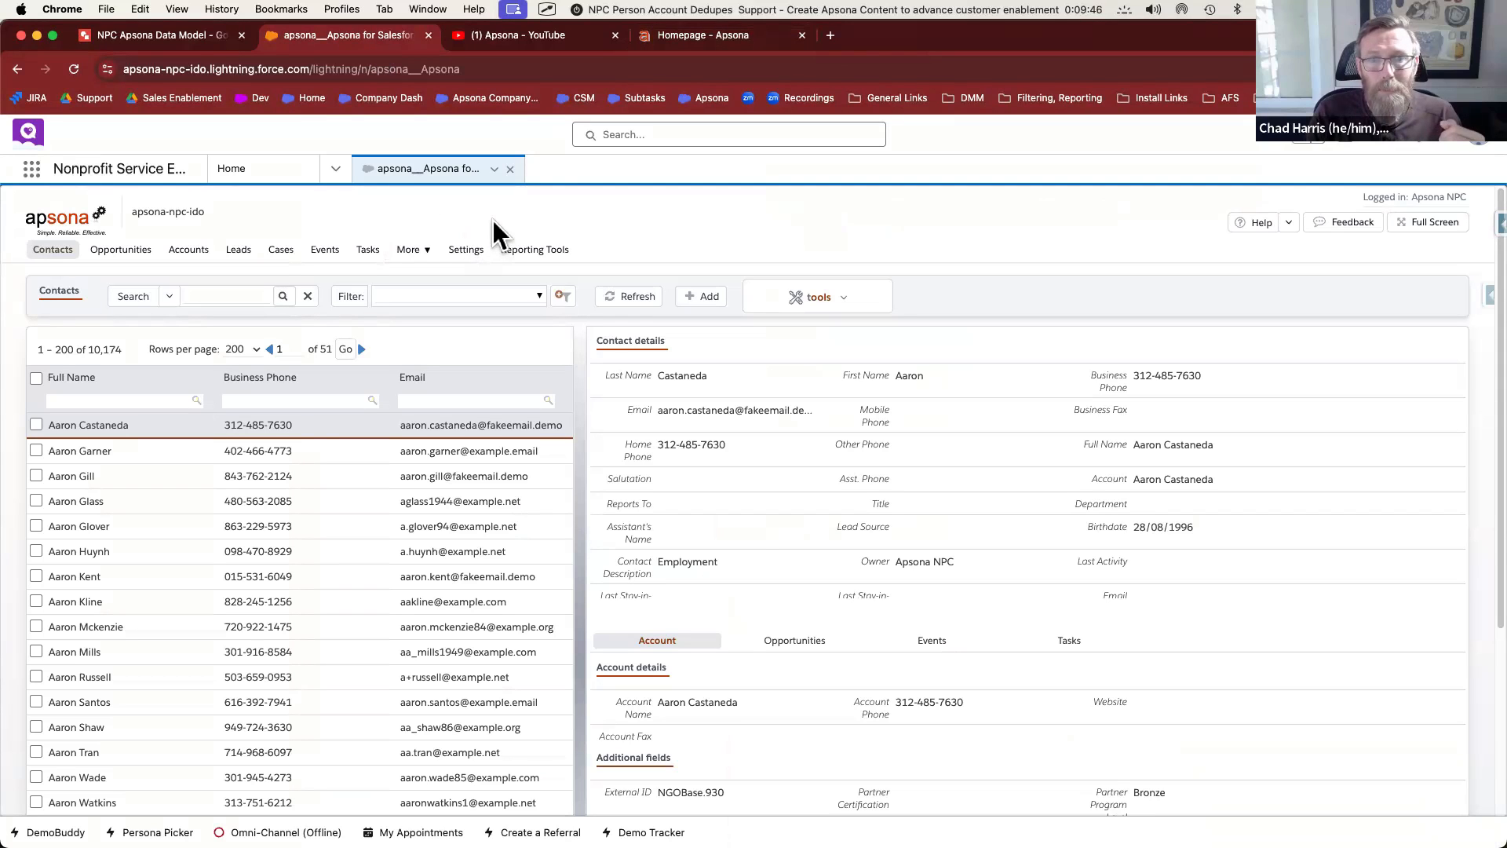
Browse Apsona's YouTube Show Me How Series playlist, then return to the Apsona Contacts list
left_click(529, 37)
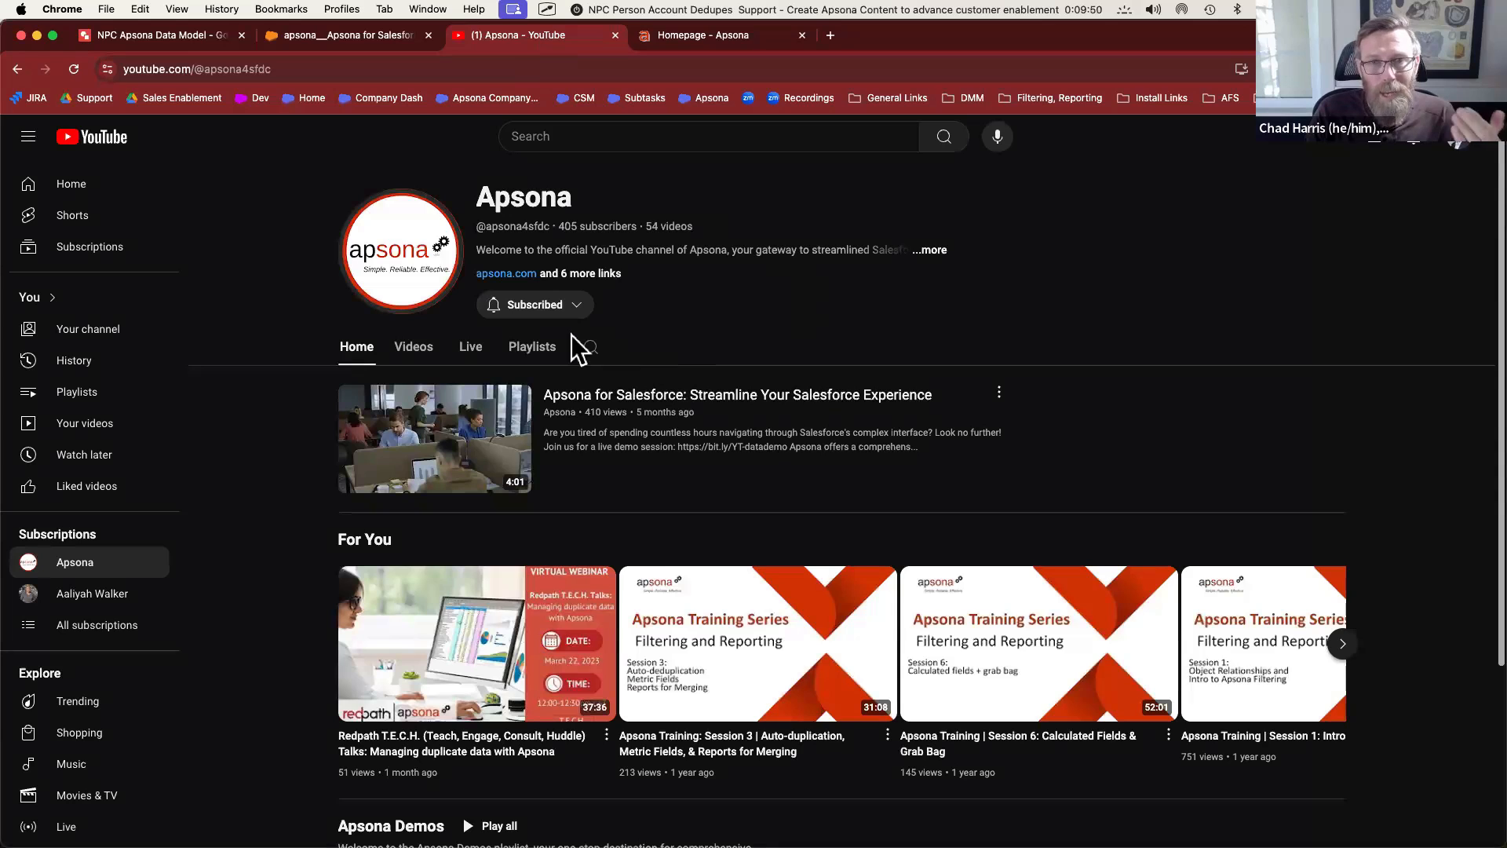
left_click(529, 353)
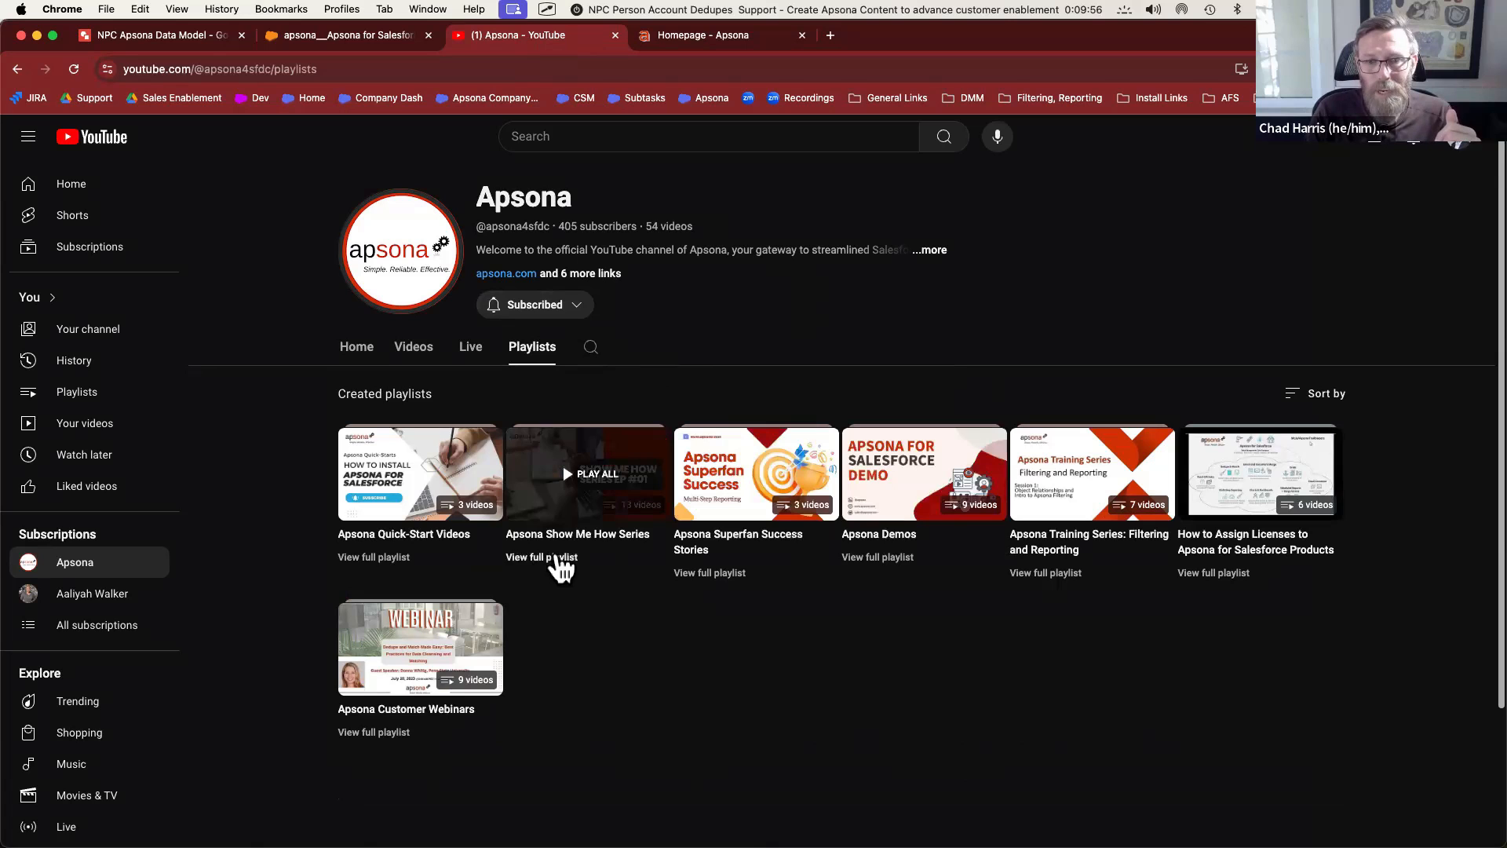
left_click(556, 559)
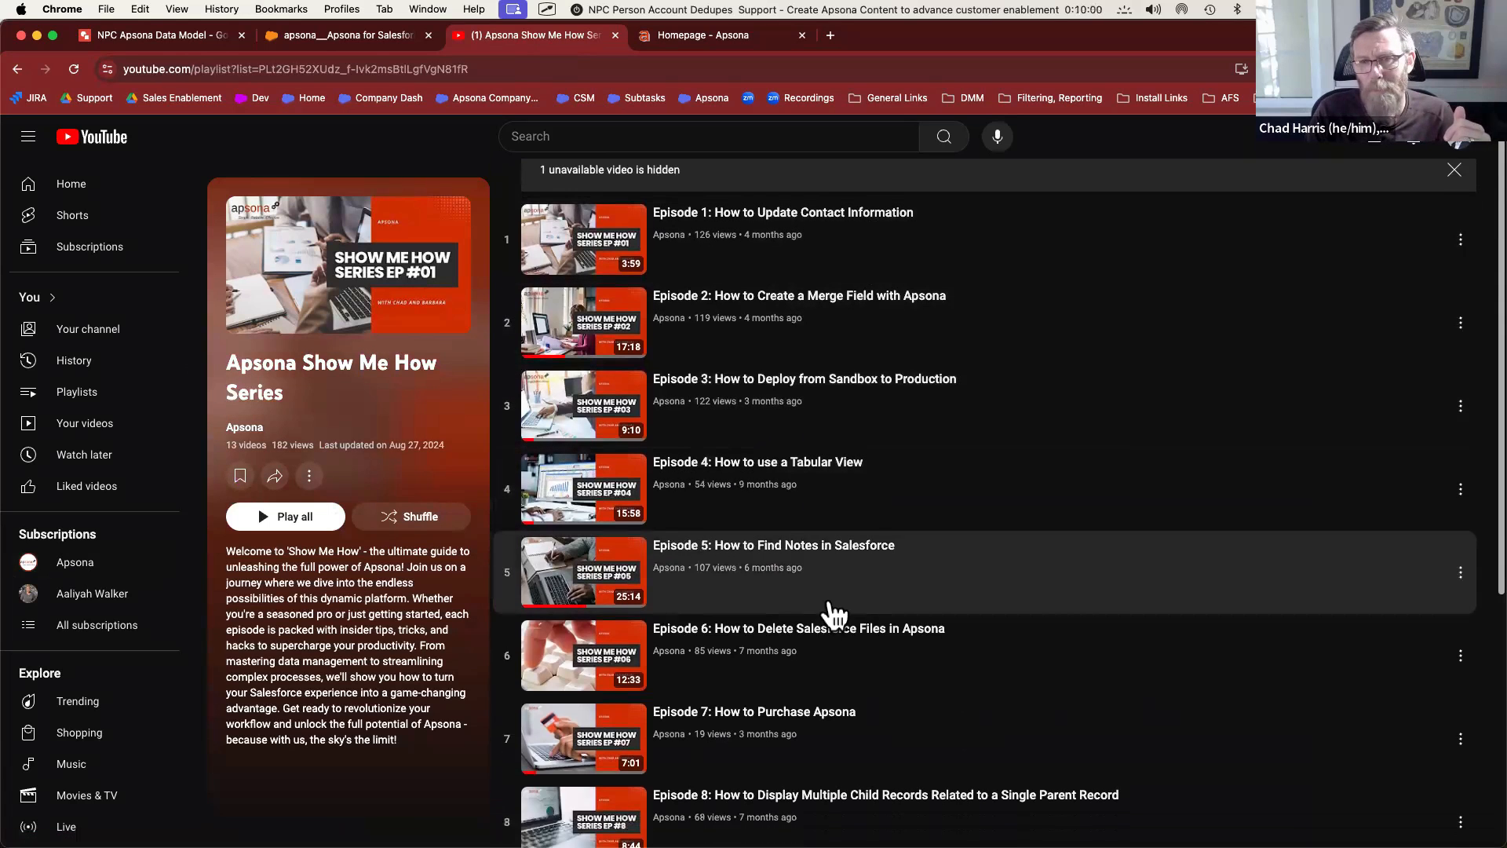
scroll(835, 615, "down", 5)
scroll(834, 614, "down", 2)
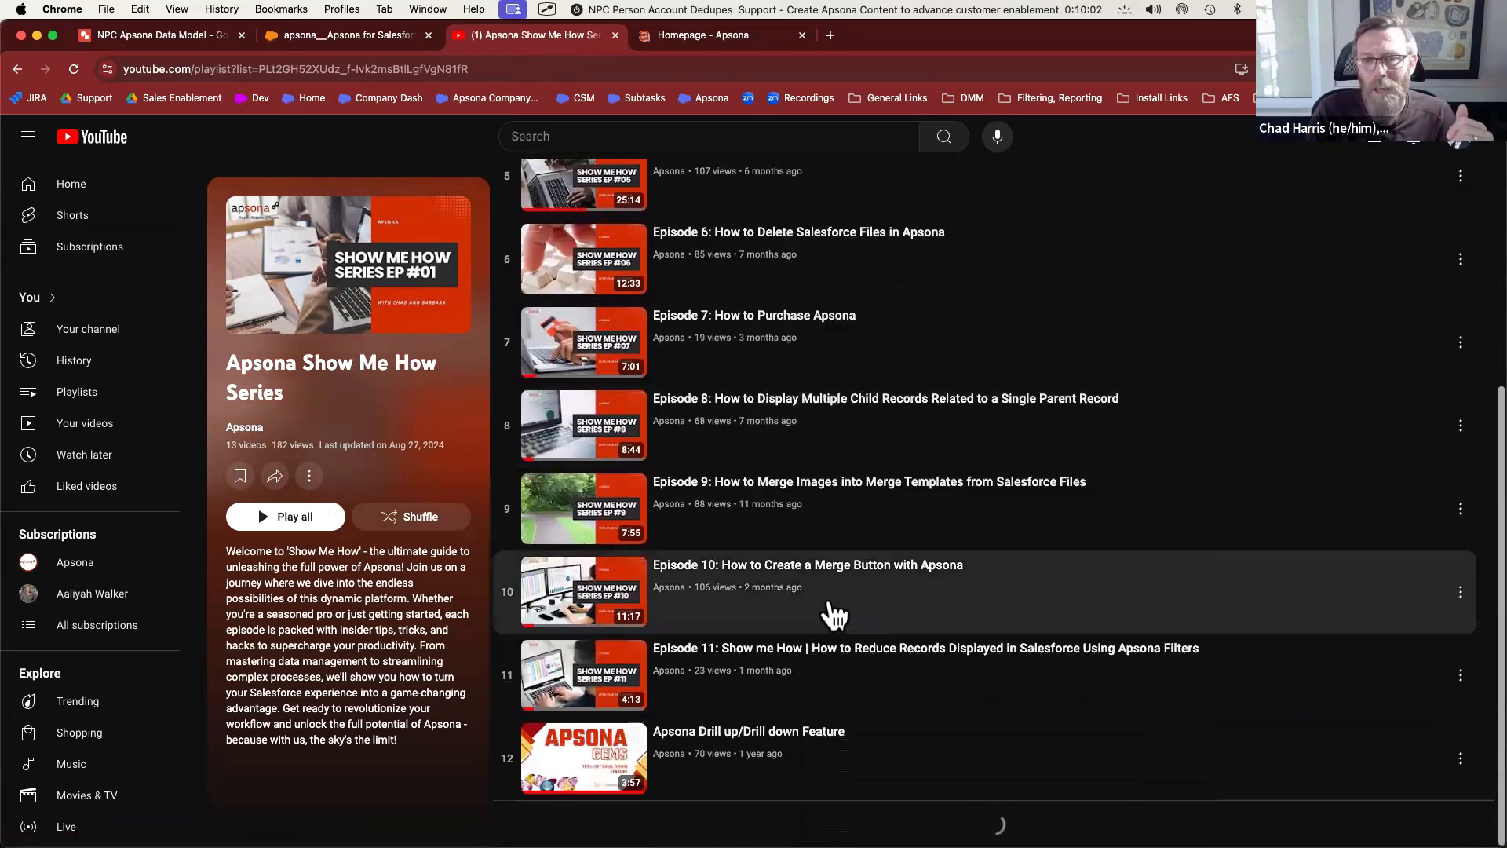
scroll(828, 487, "up", 6)
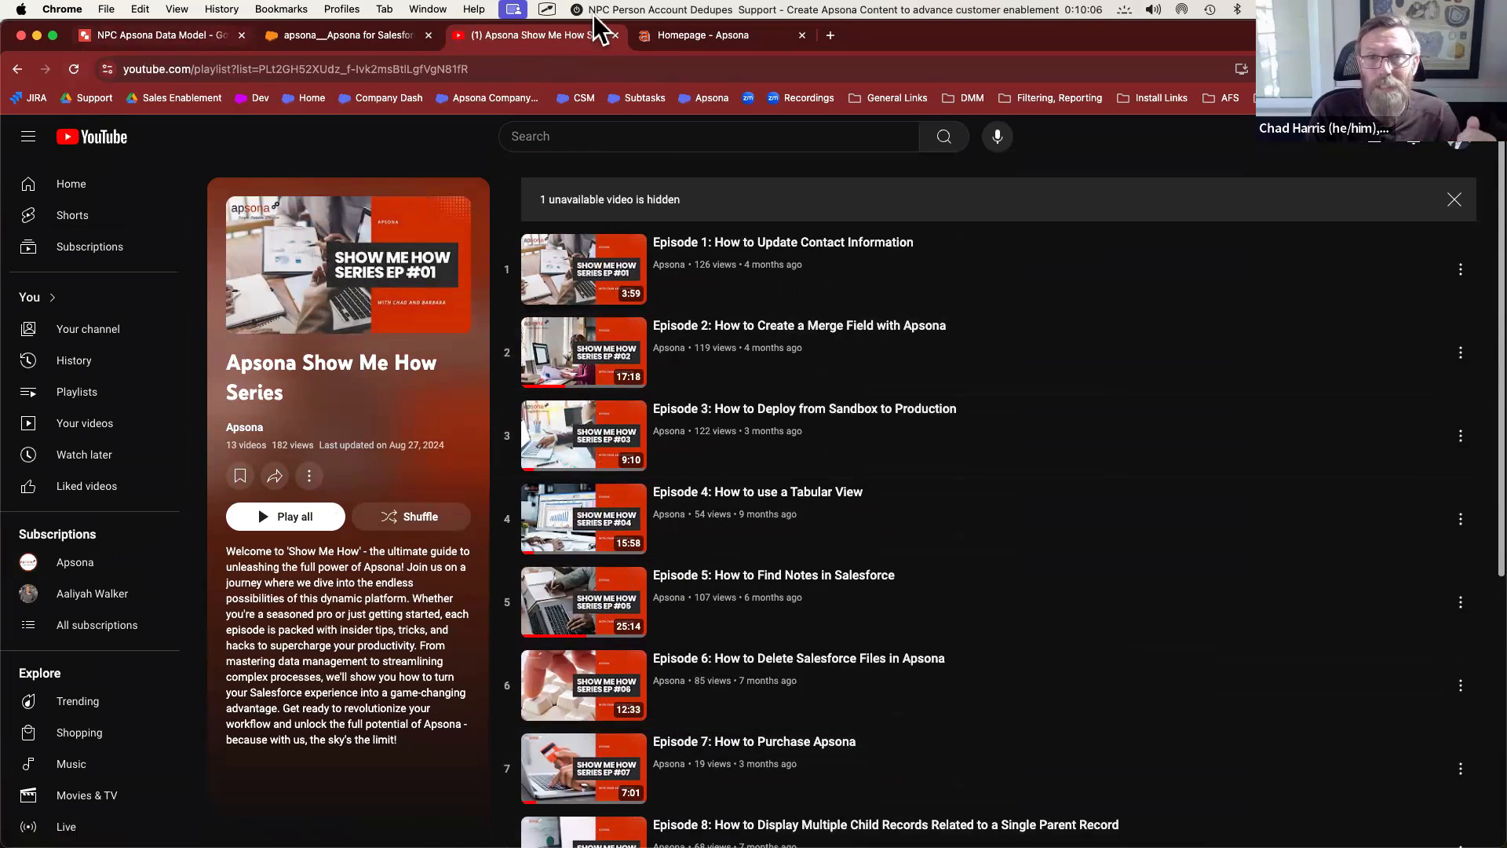
key("ctrl+shift+Tab")
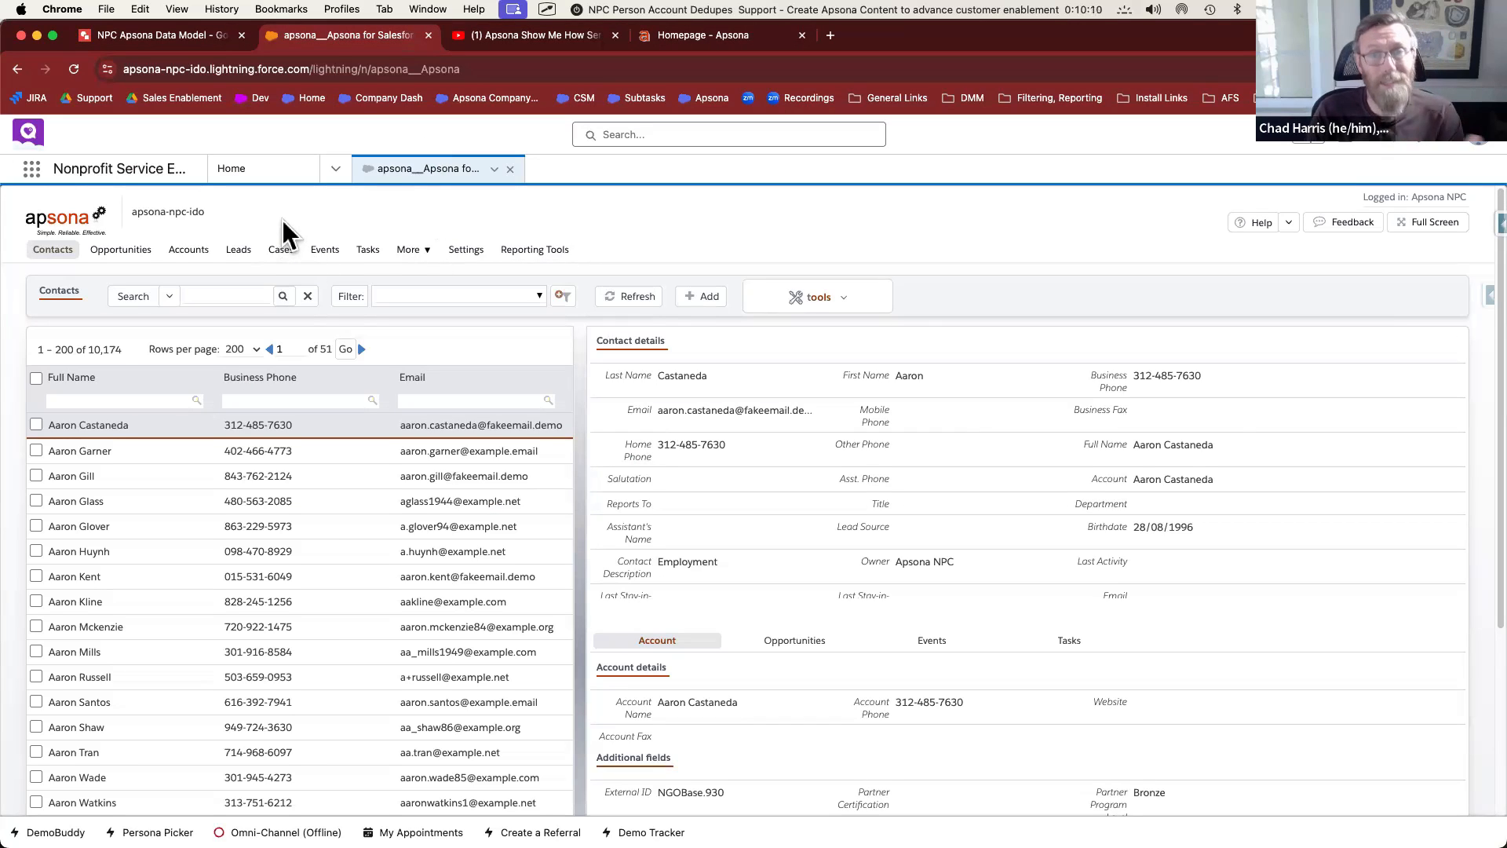
Filter the Contacts list by a contact's full name, finding two duplicate records
mouse_move(62, 255)
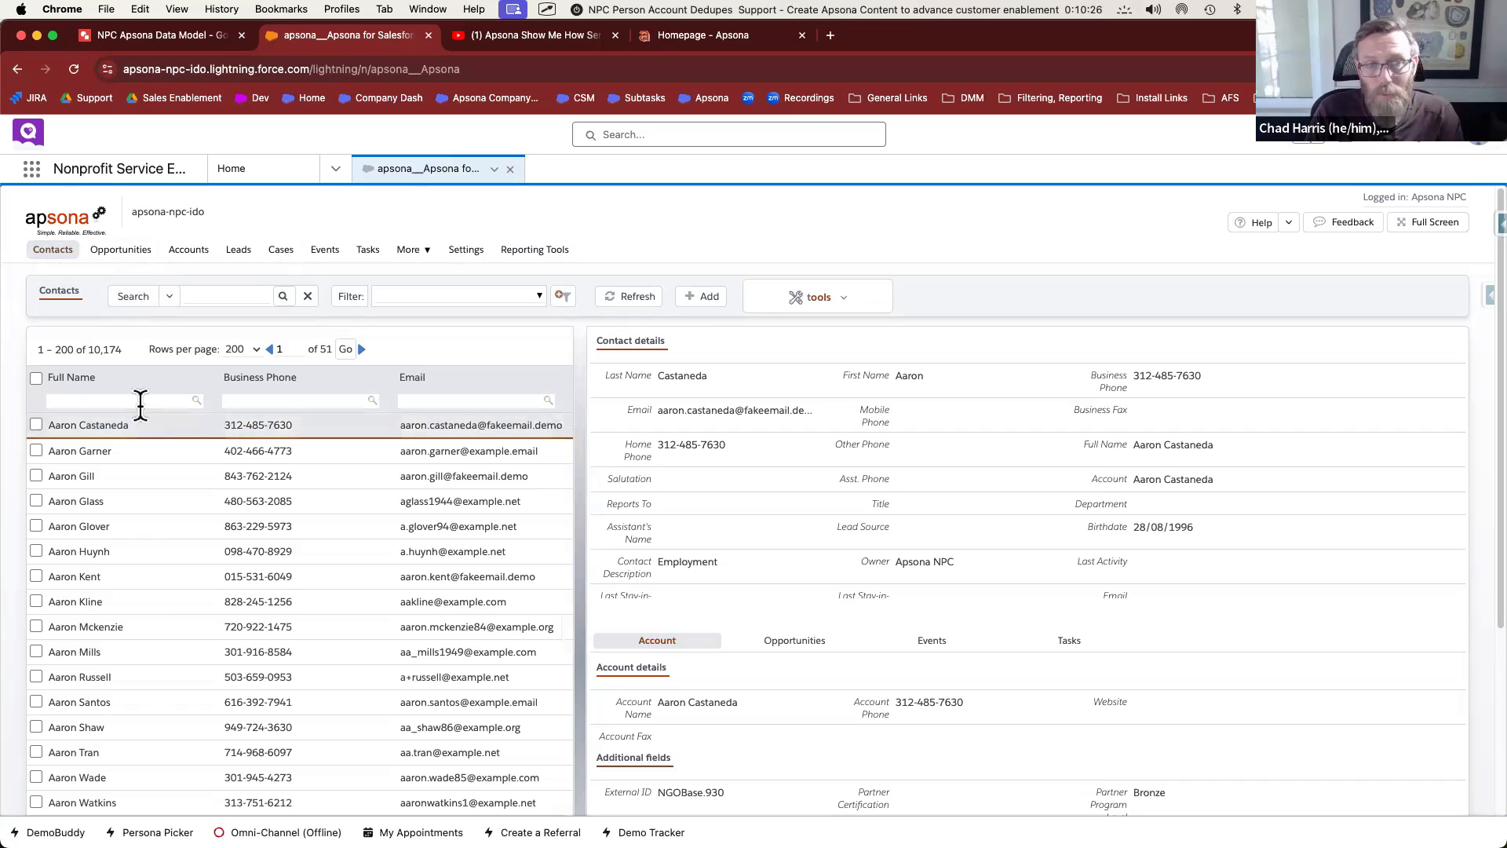
left_click(139, 402)
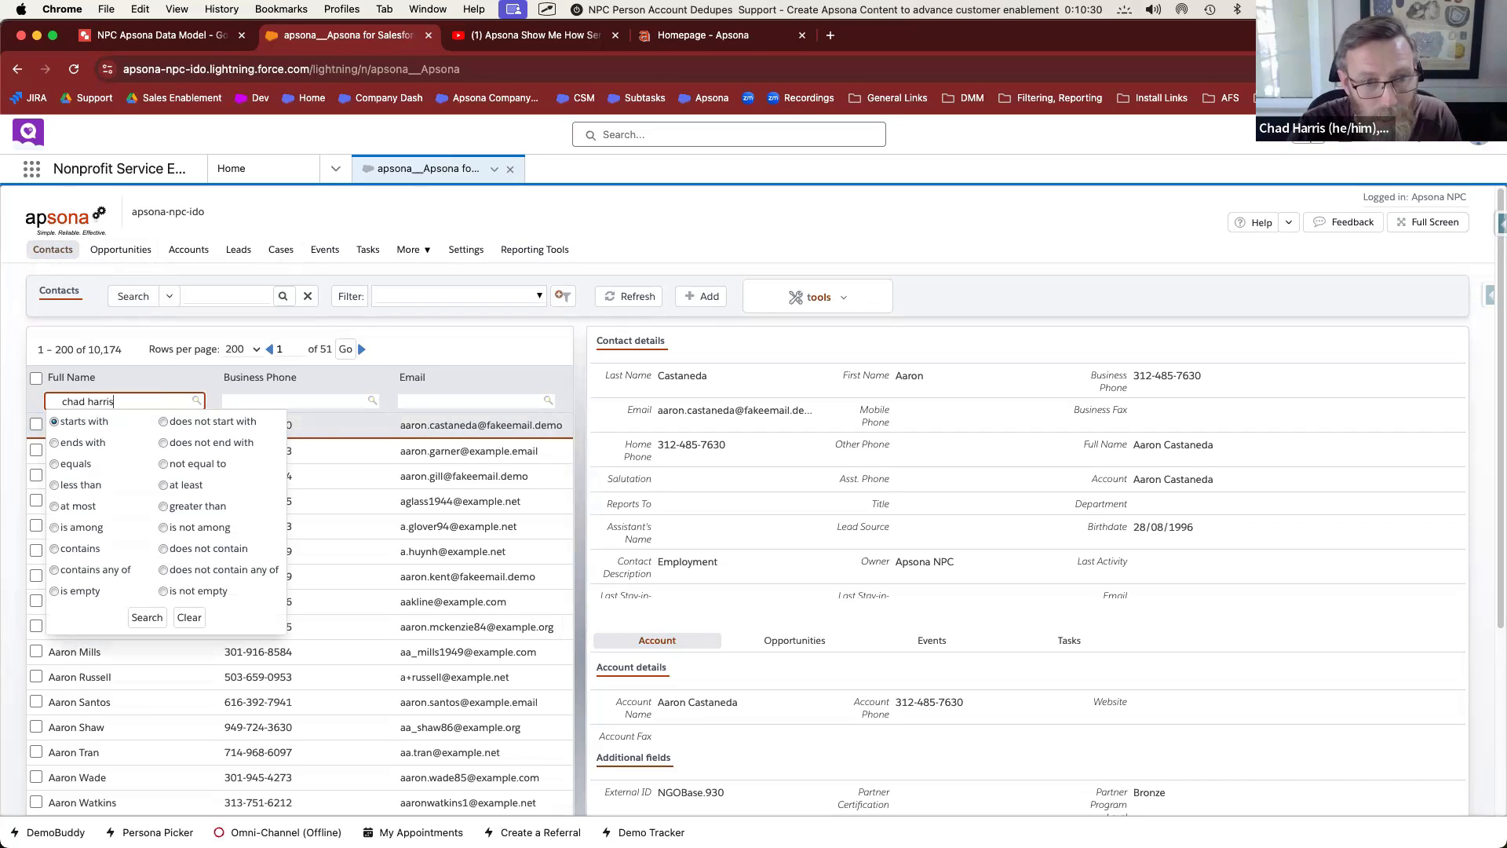
left_click(147, 618)
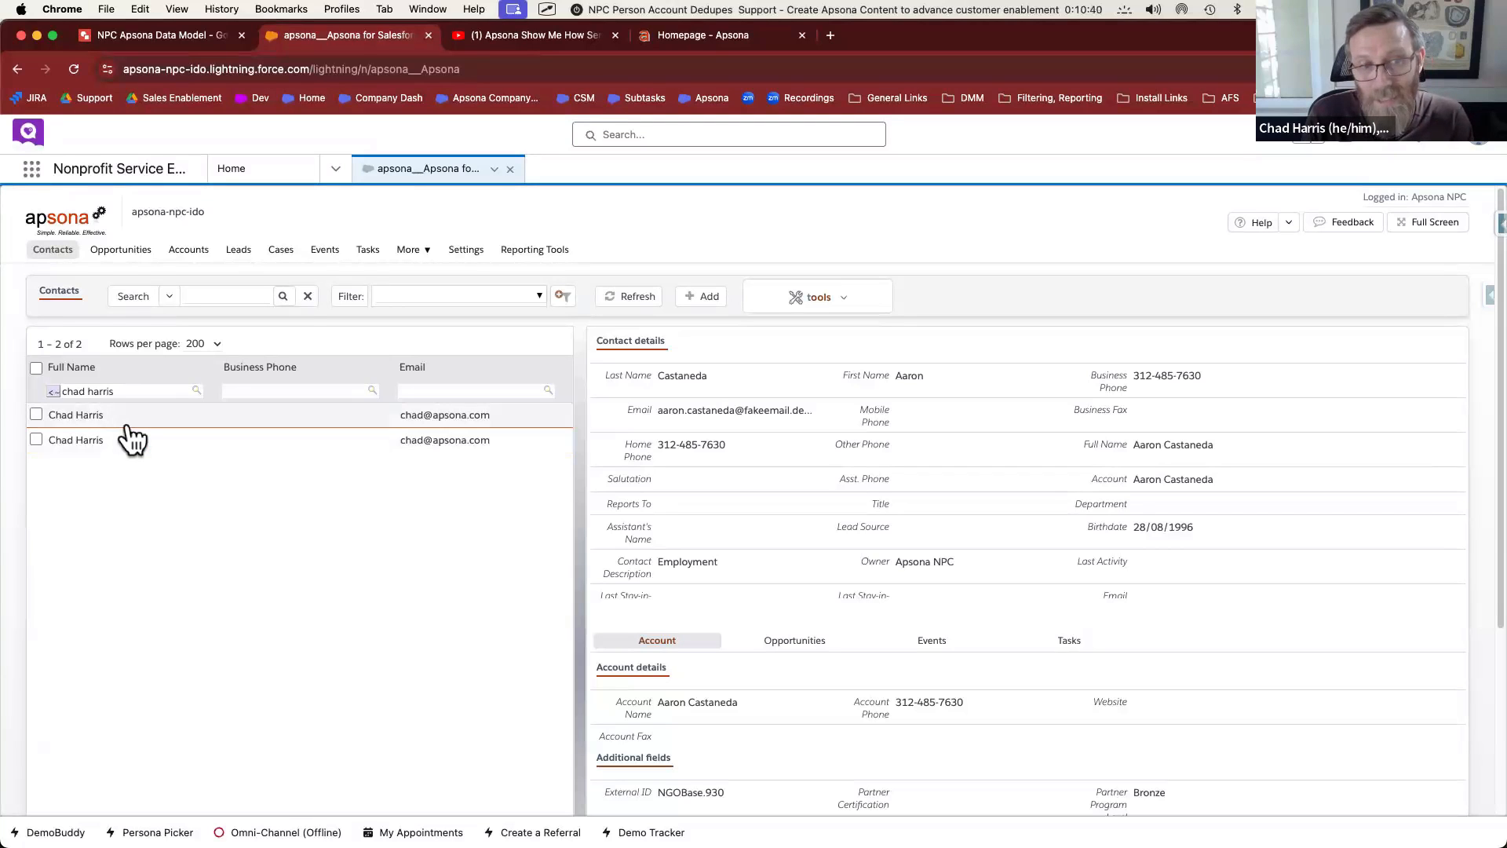
Open the first matching contact's Salesforce record in a new tab via its Contact ID link
left_click(108, 418)
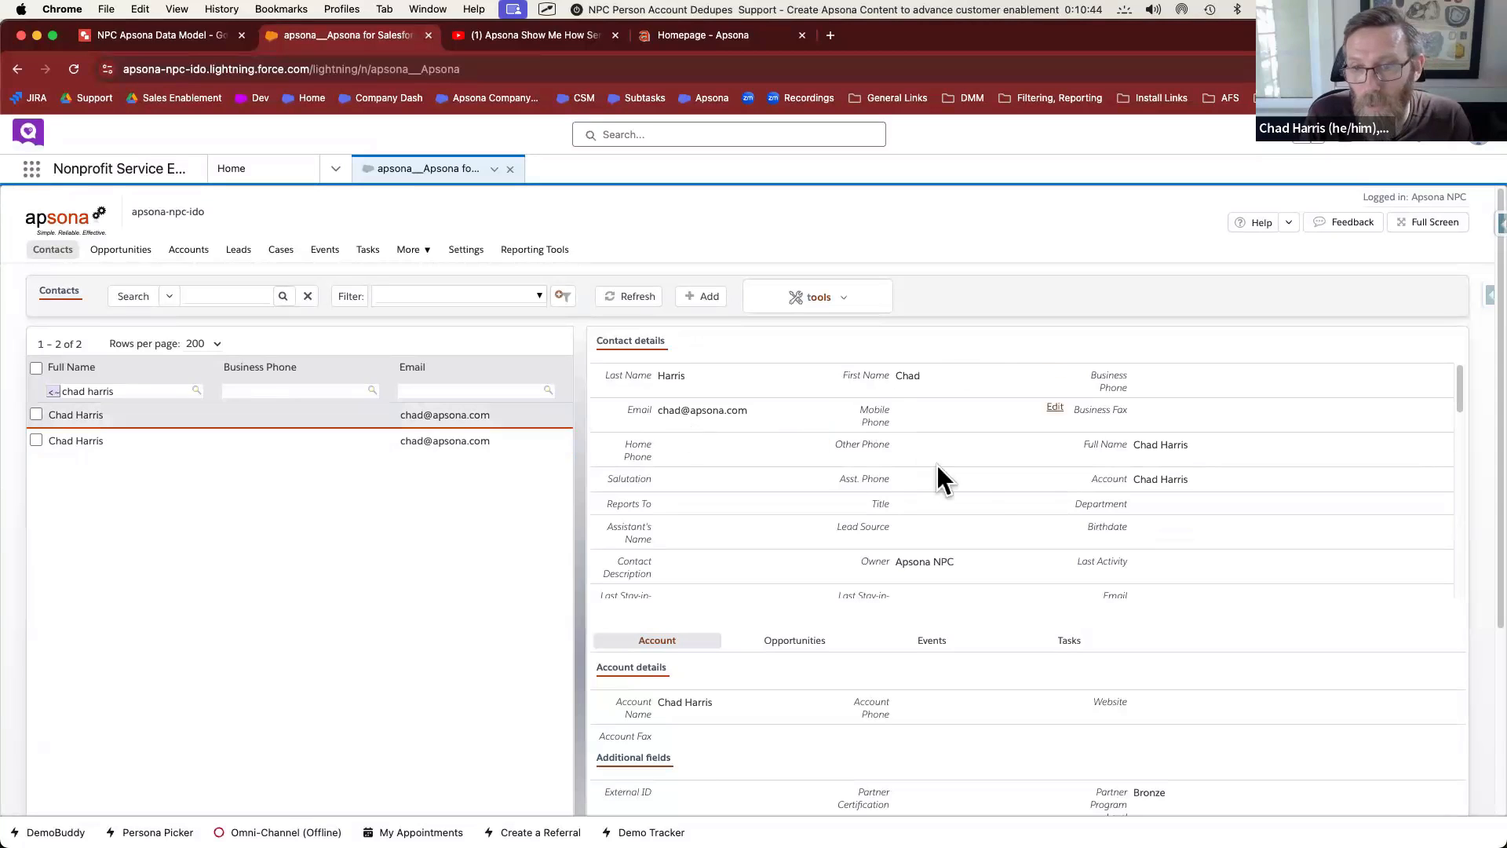
scroll(982, 500, "down", 10)
scroll(982, 499, "down", 2)
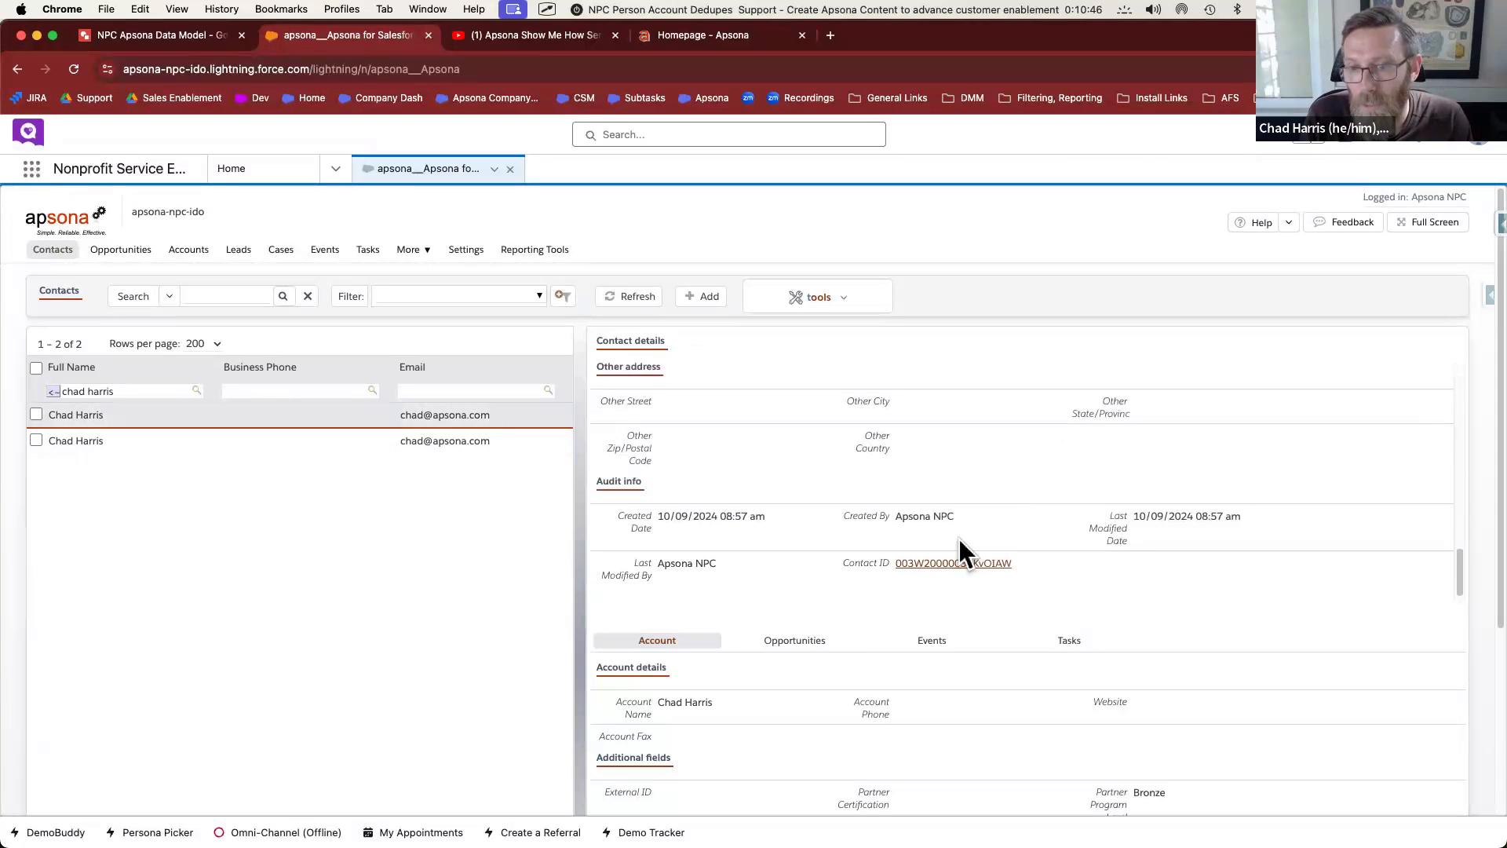
left_click(952, 564)
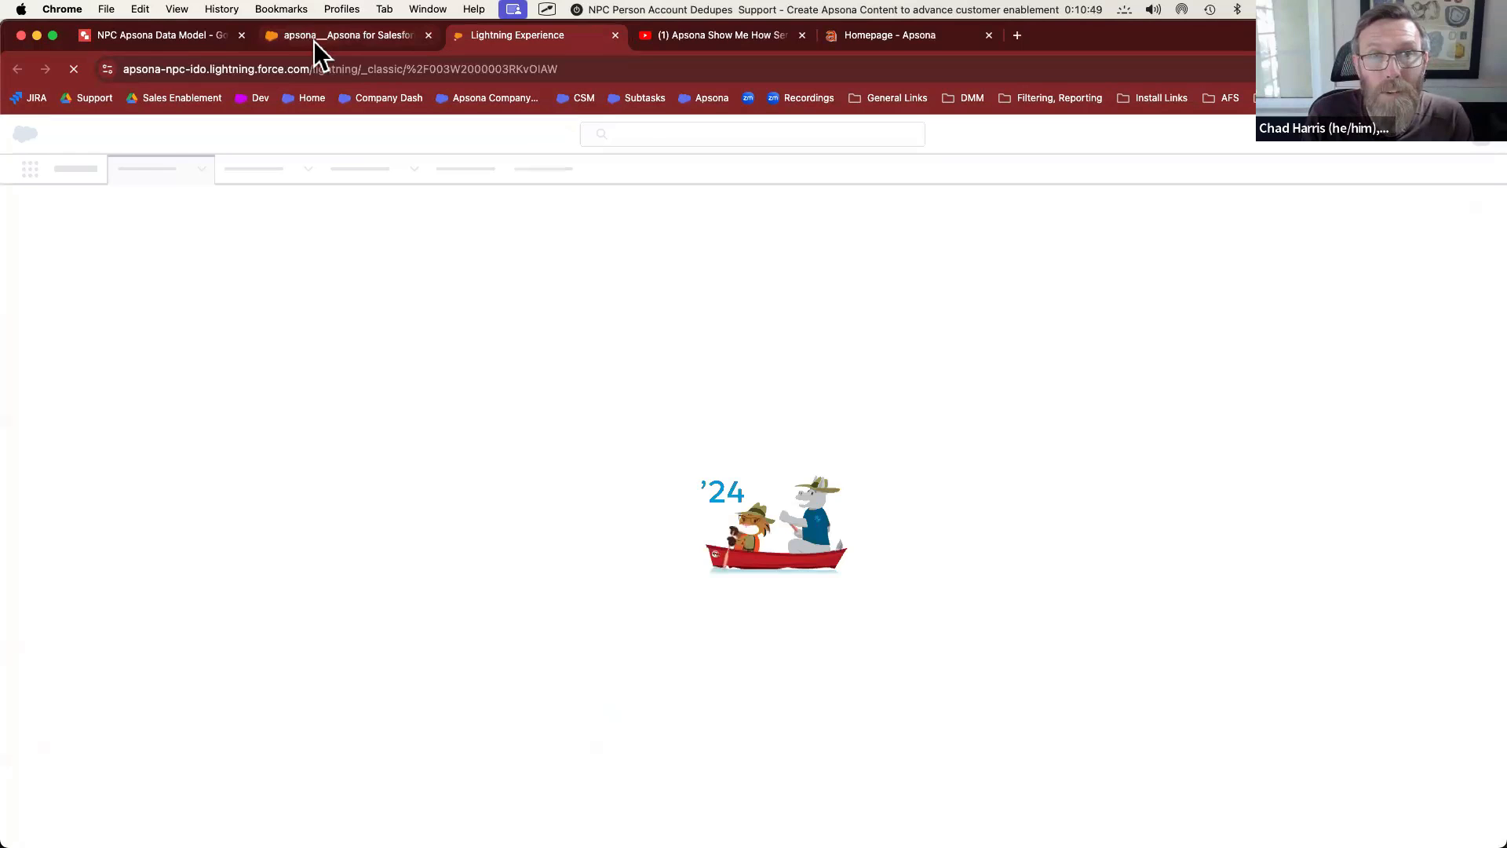
View the duplicate's Person Account record in Salesforce Lightning, then return to Apsona
left_click(314, 39)
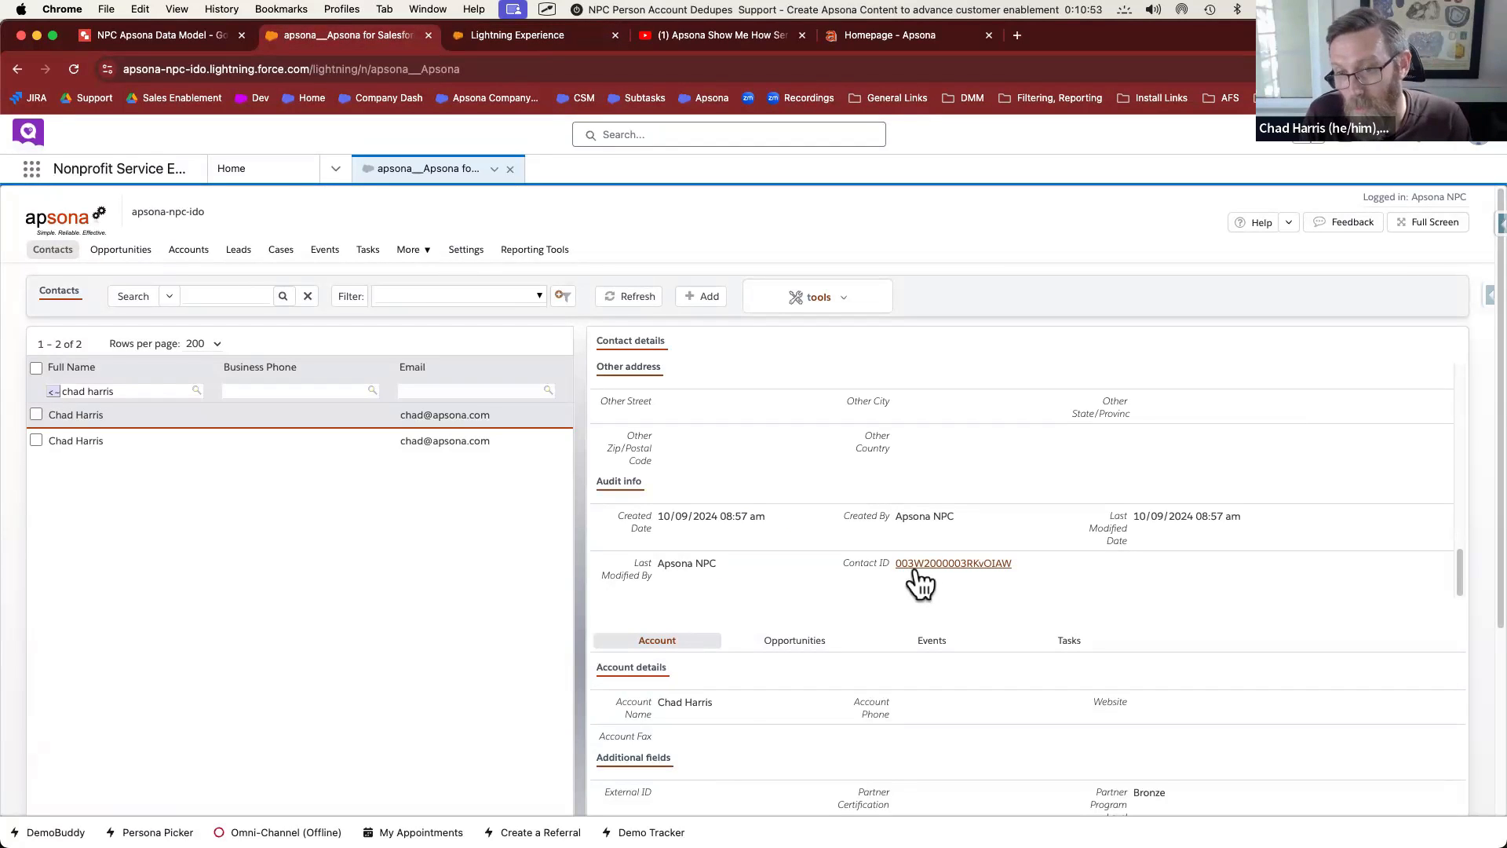
left_click(566, 33)
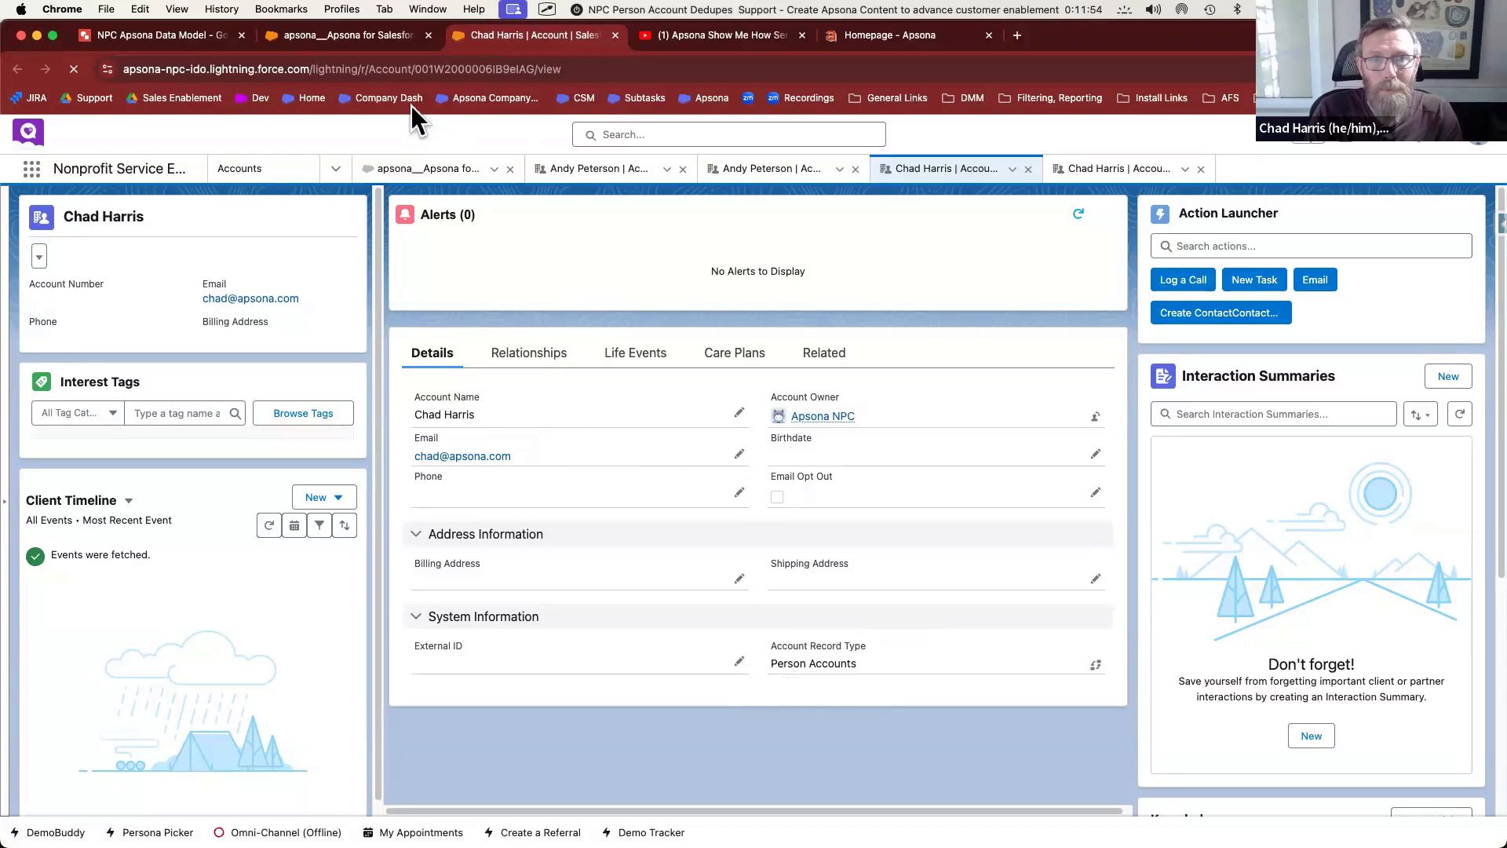
left_click(380, 36)
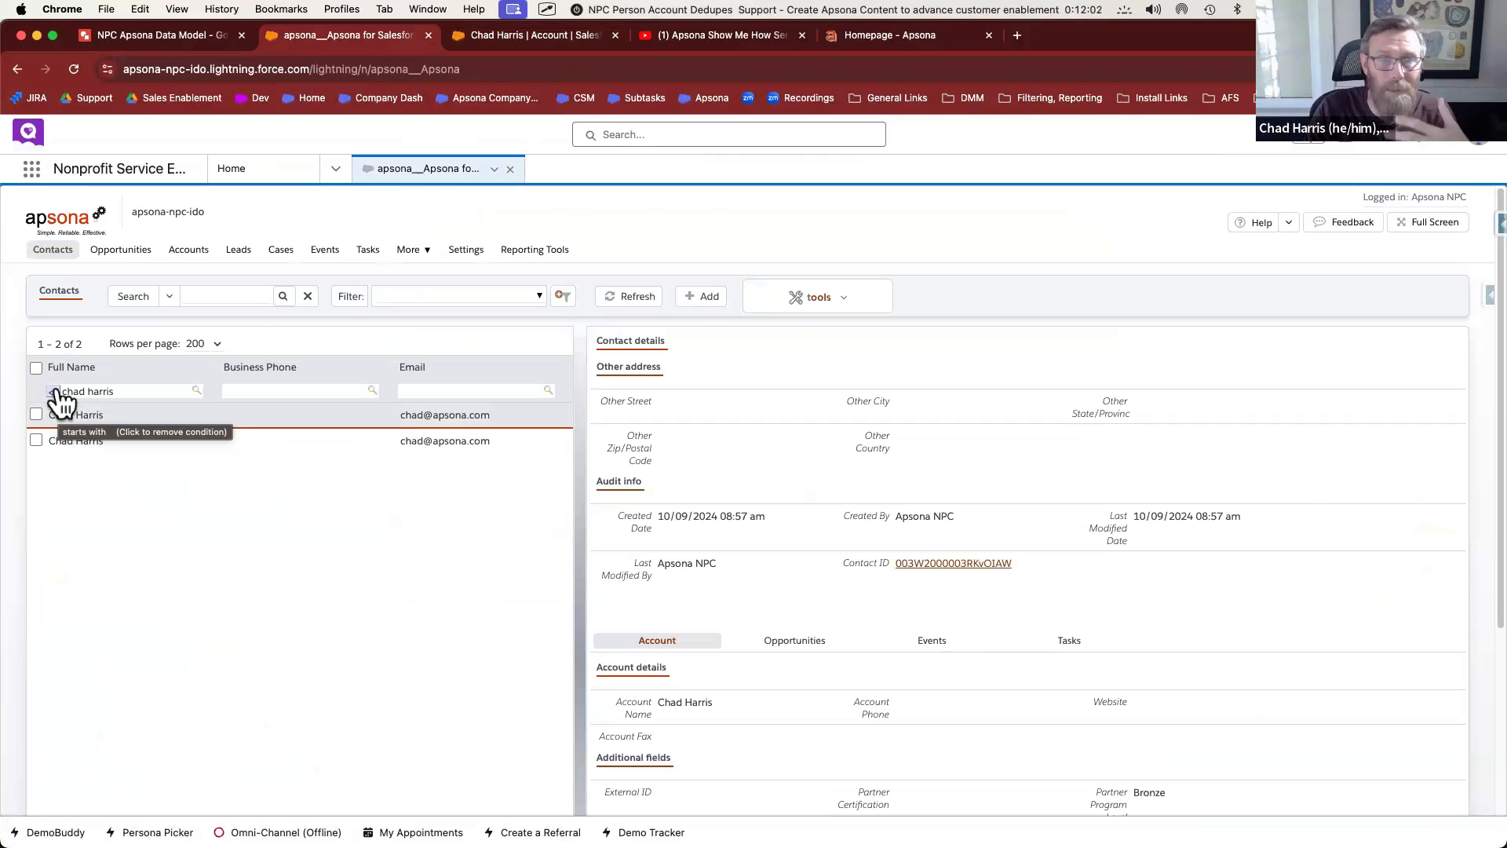
Filter the Accounts list by the same name via Account Name, finding two Person Accounts
left_click(189, 261)
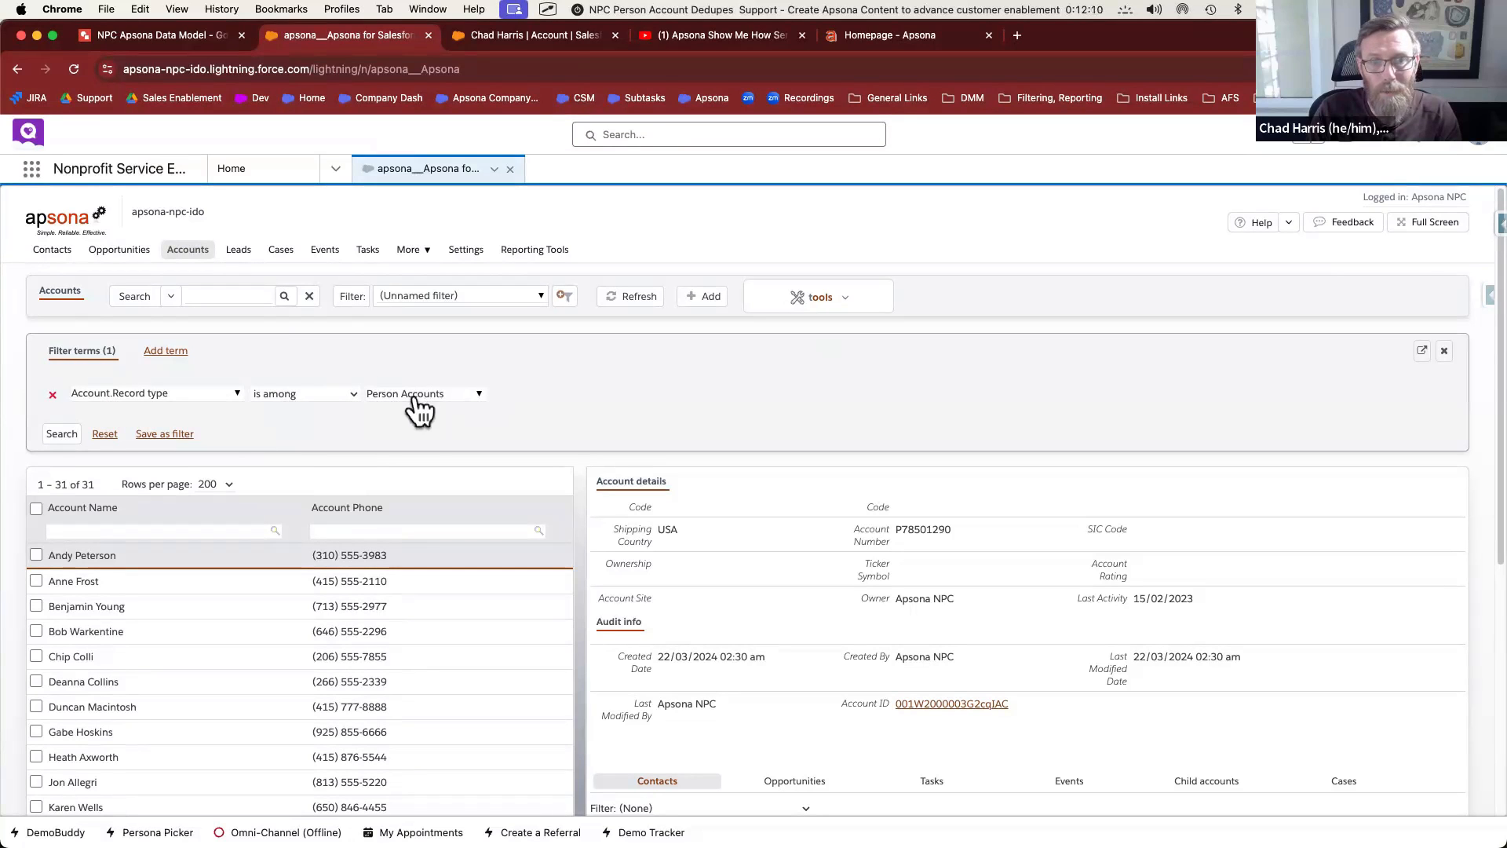
left_click(172, 528)
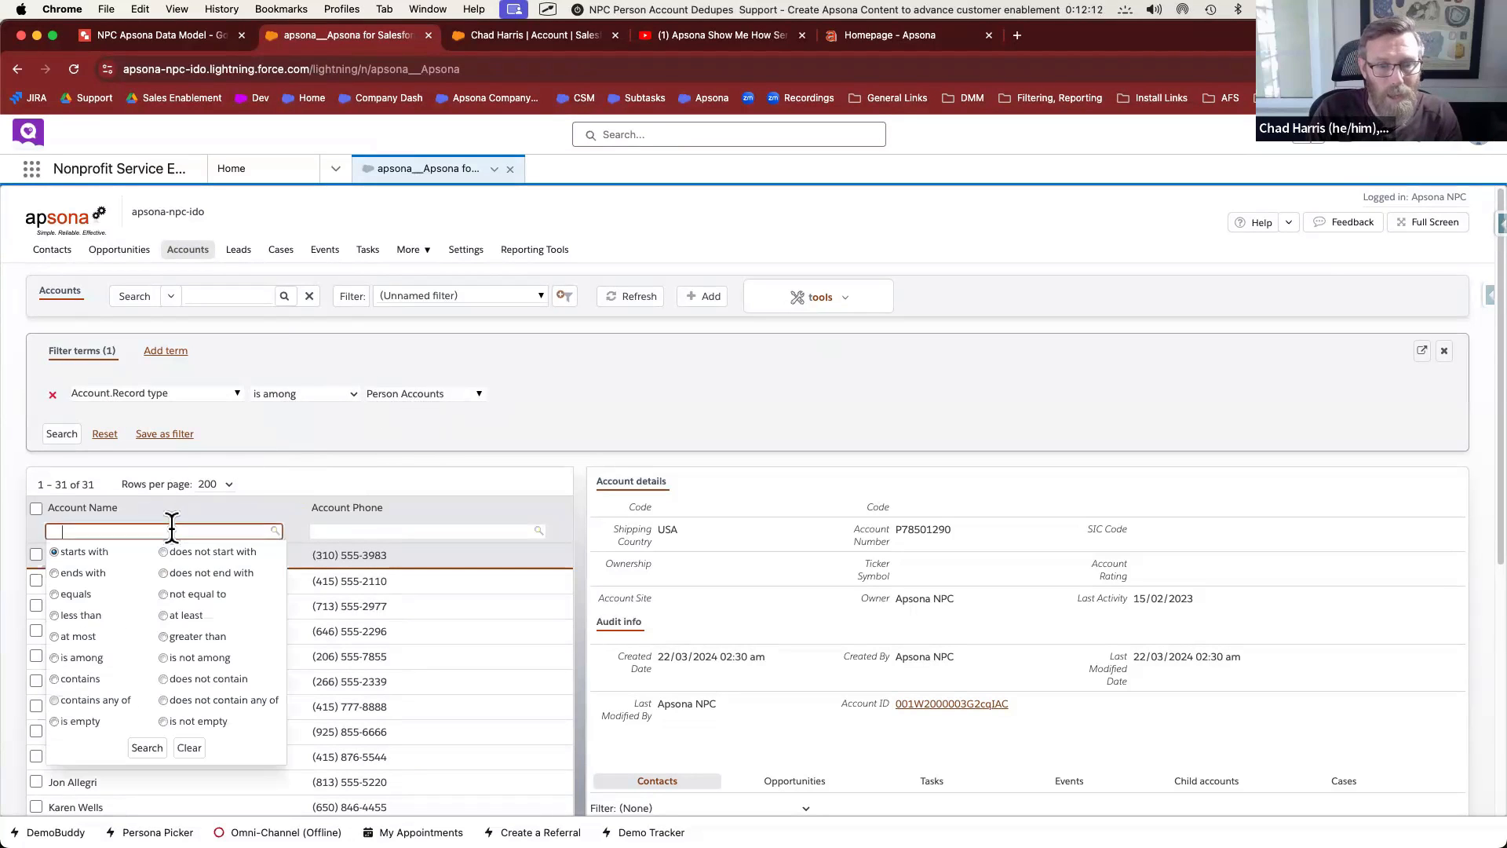
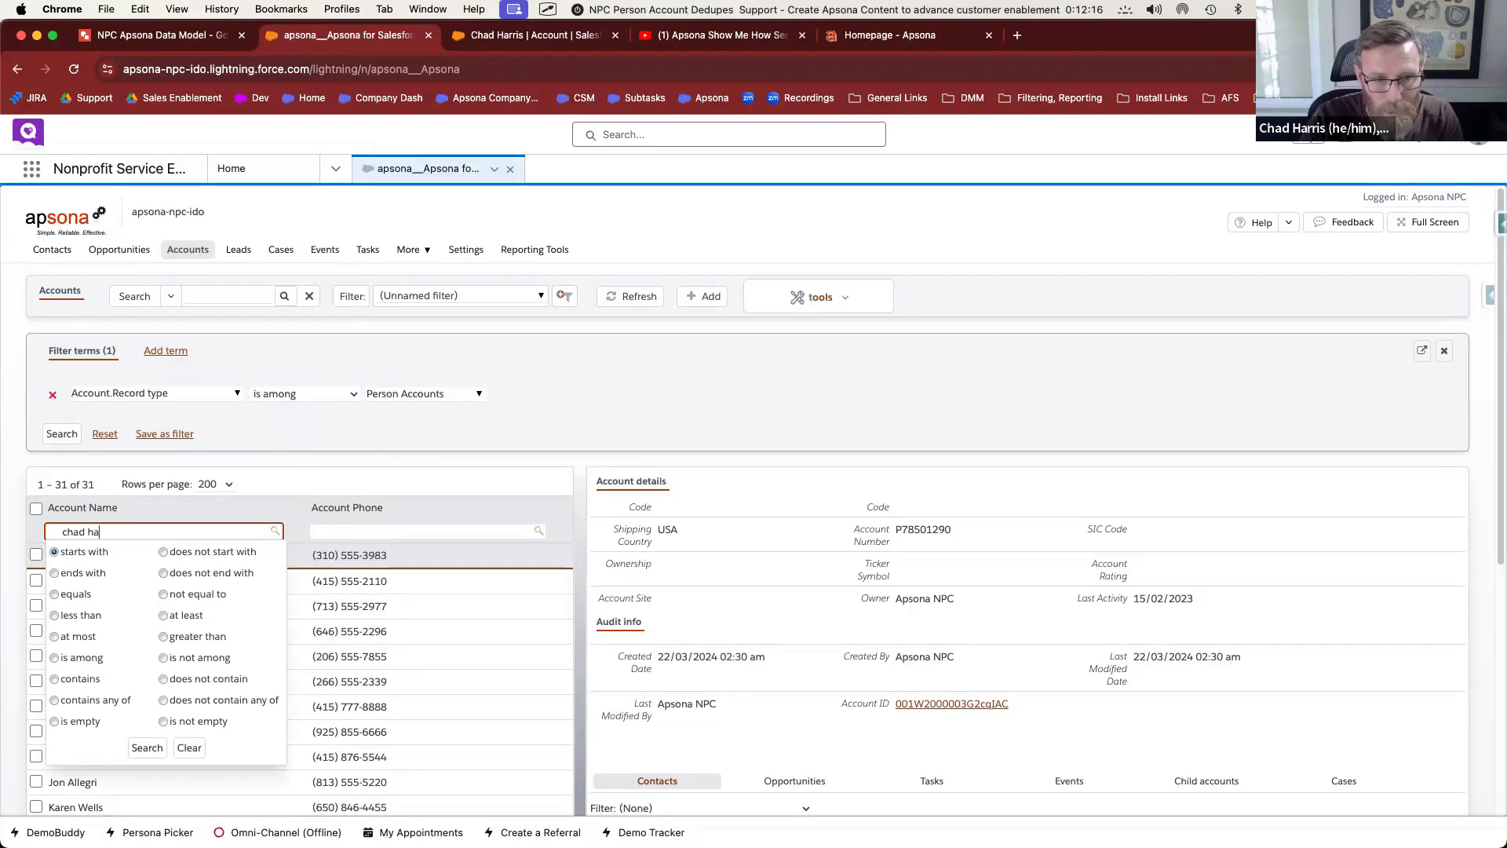
left_click(151, 751)
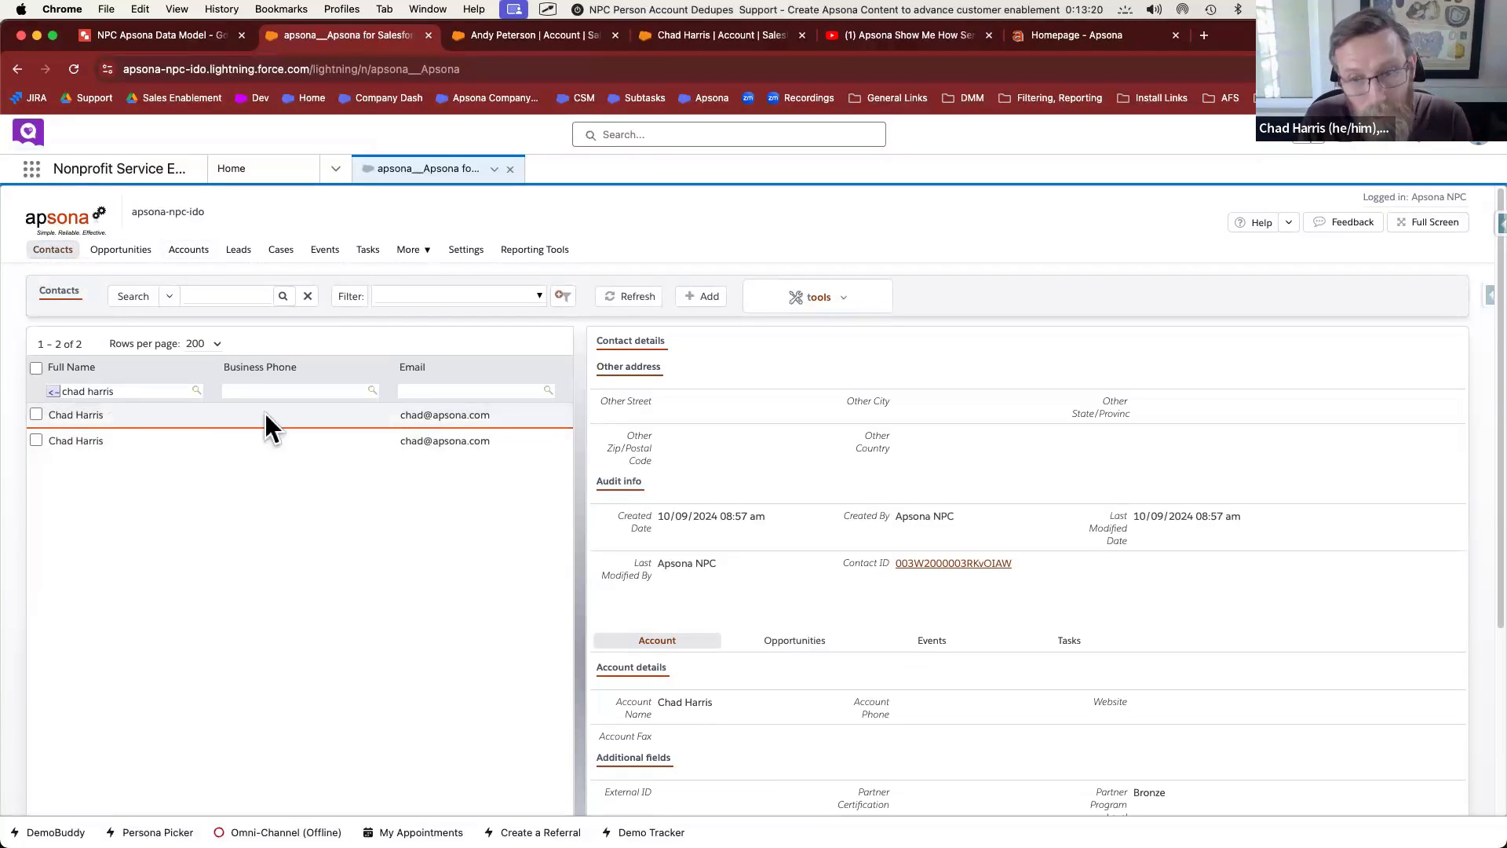
Drill up from the checked first contact to its Account and view that Person Account's record
left_click(35, 413)
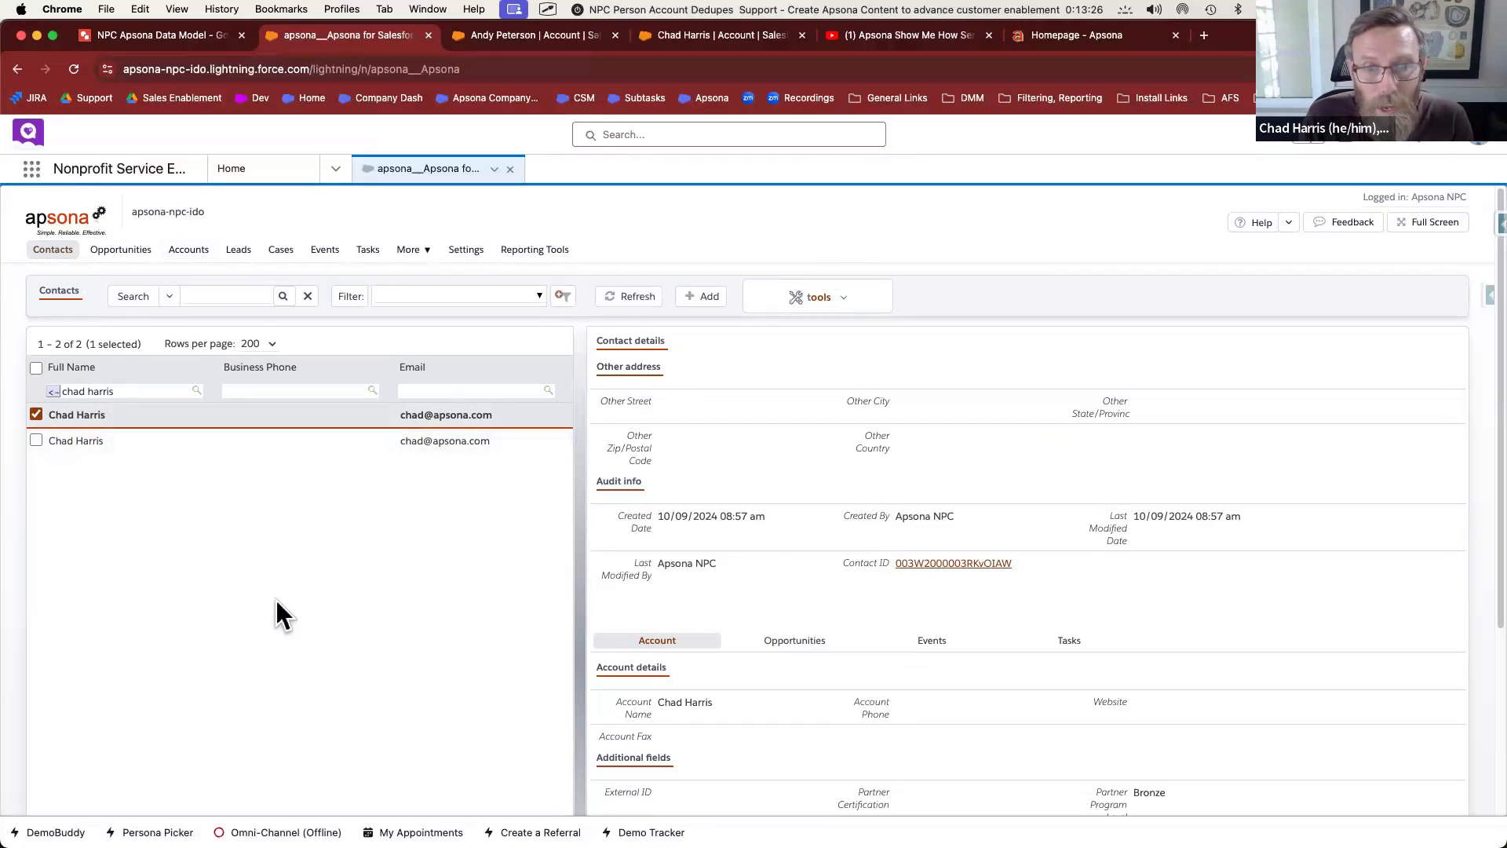
left_click(822, 288)
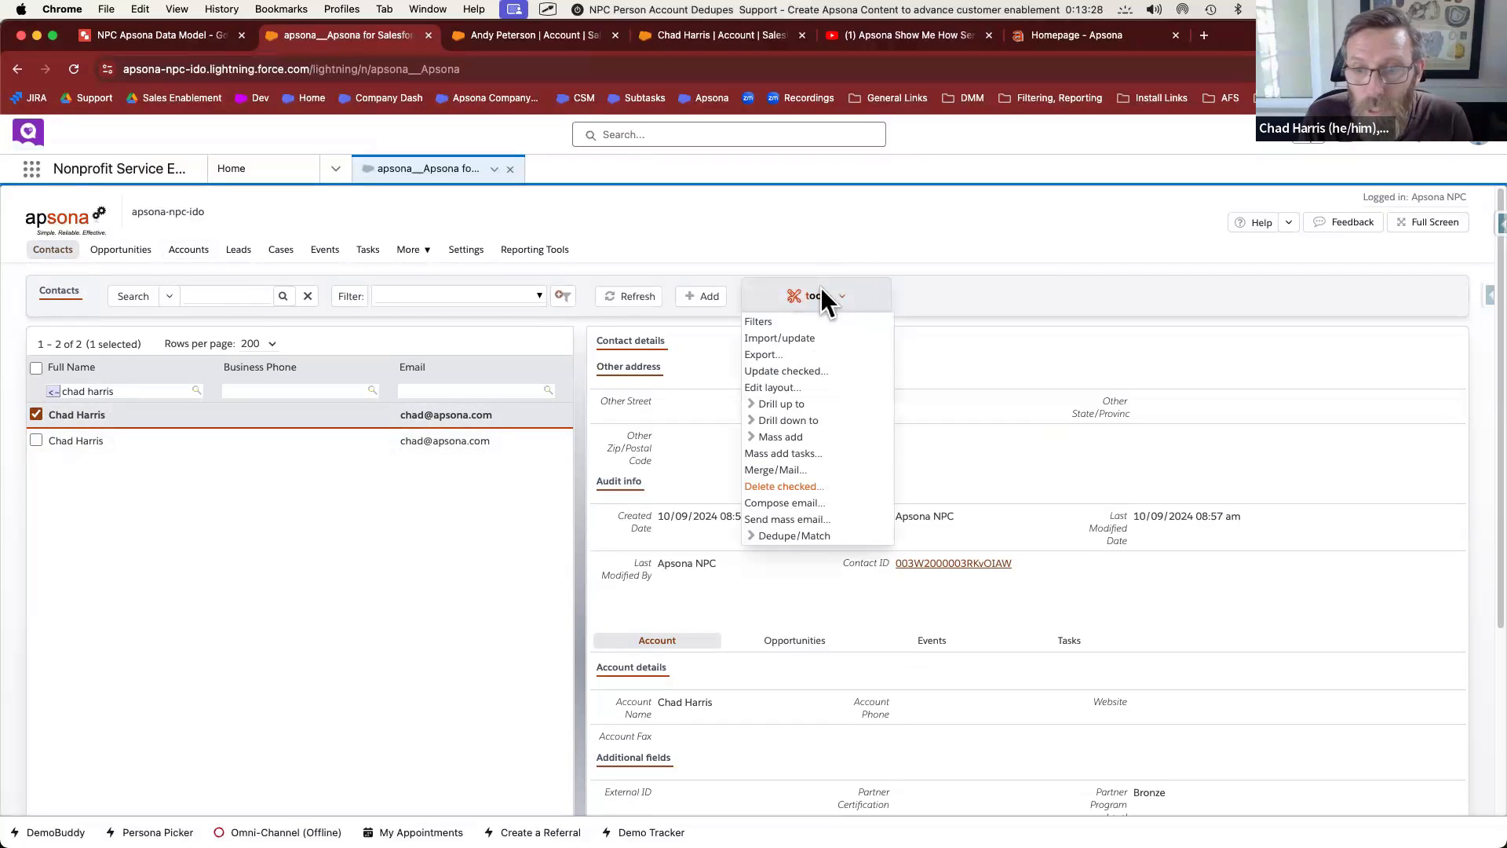
mouse_move(808, 420)
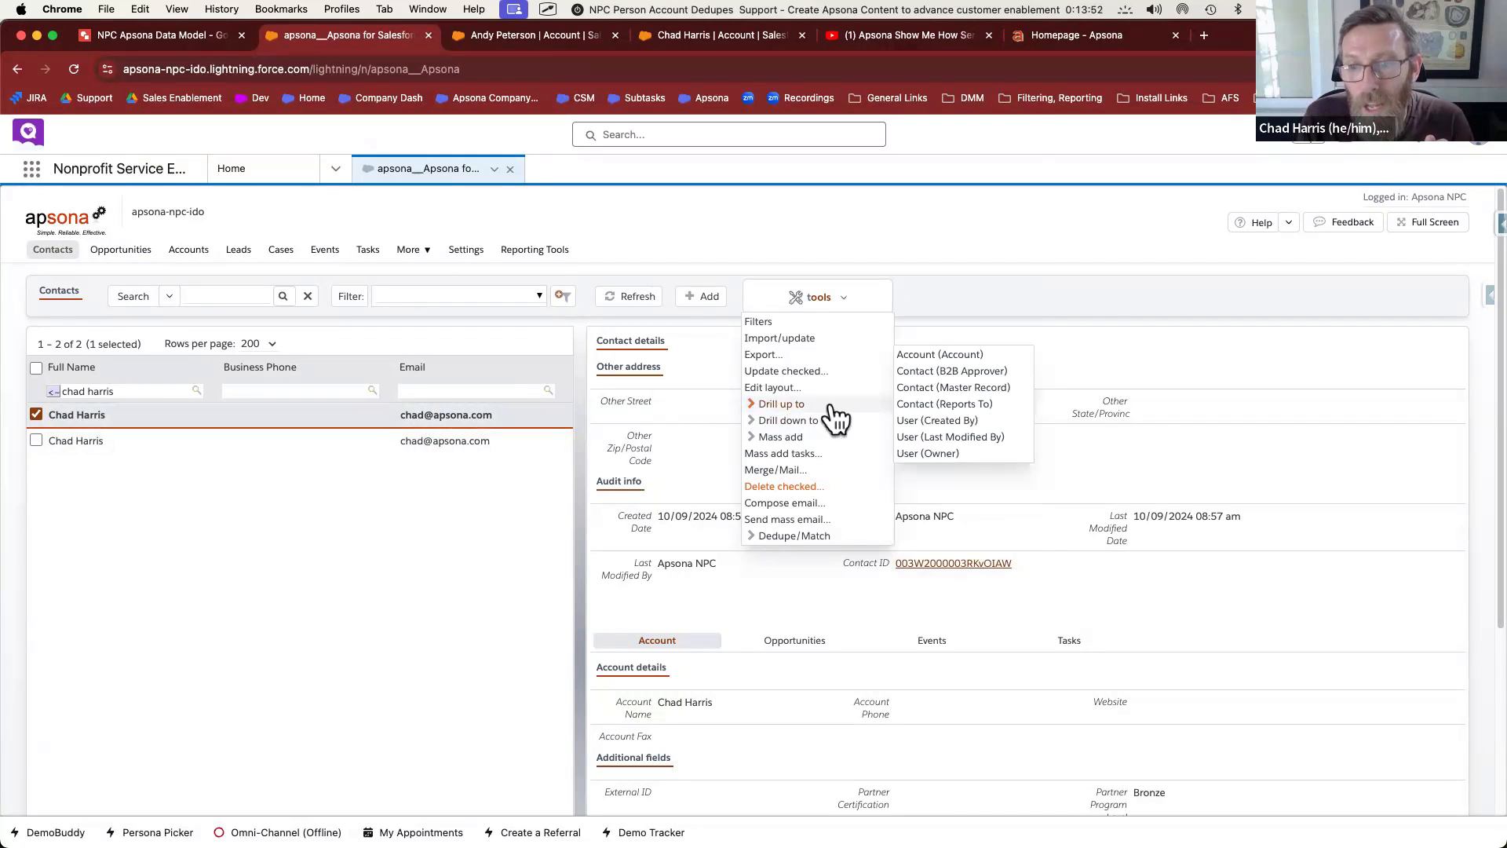
left_click(939, 357)
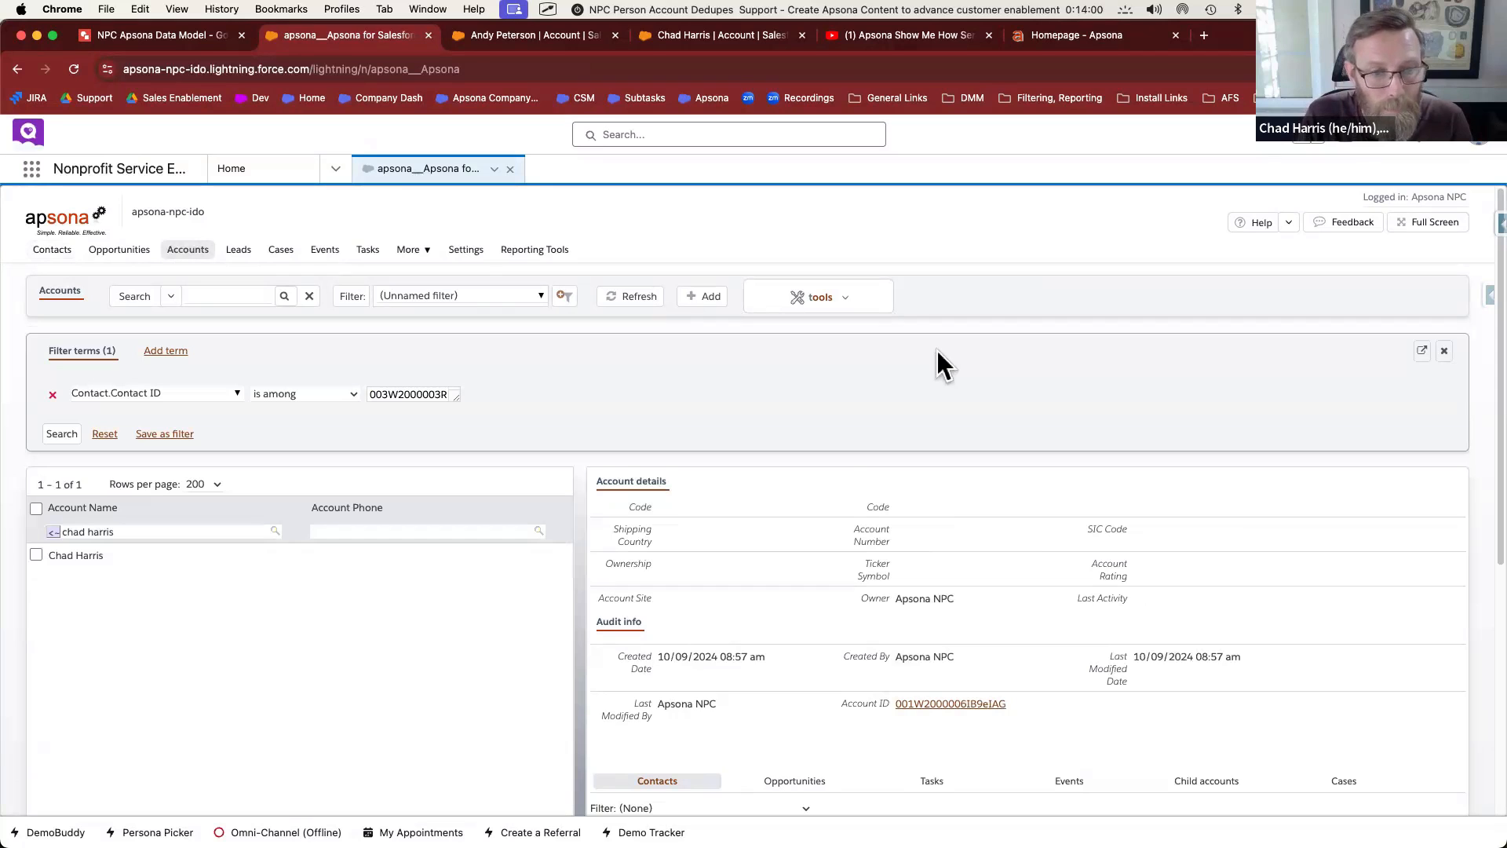
left_click(110, 558)
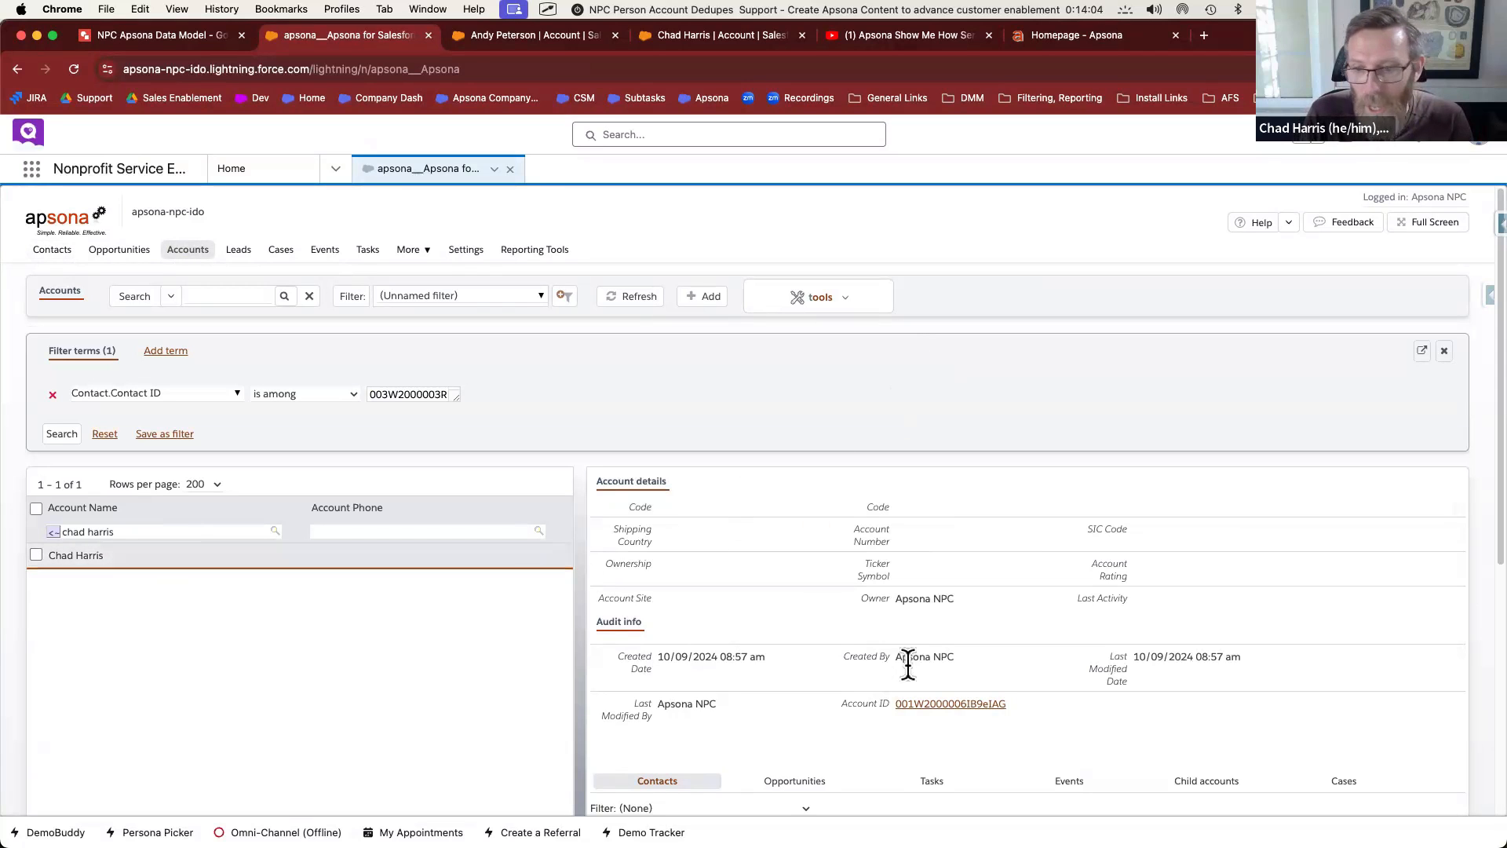
left_click(727, 34)
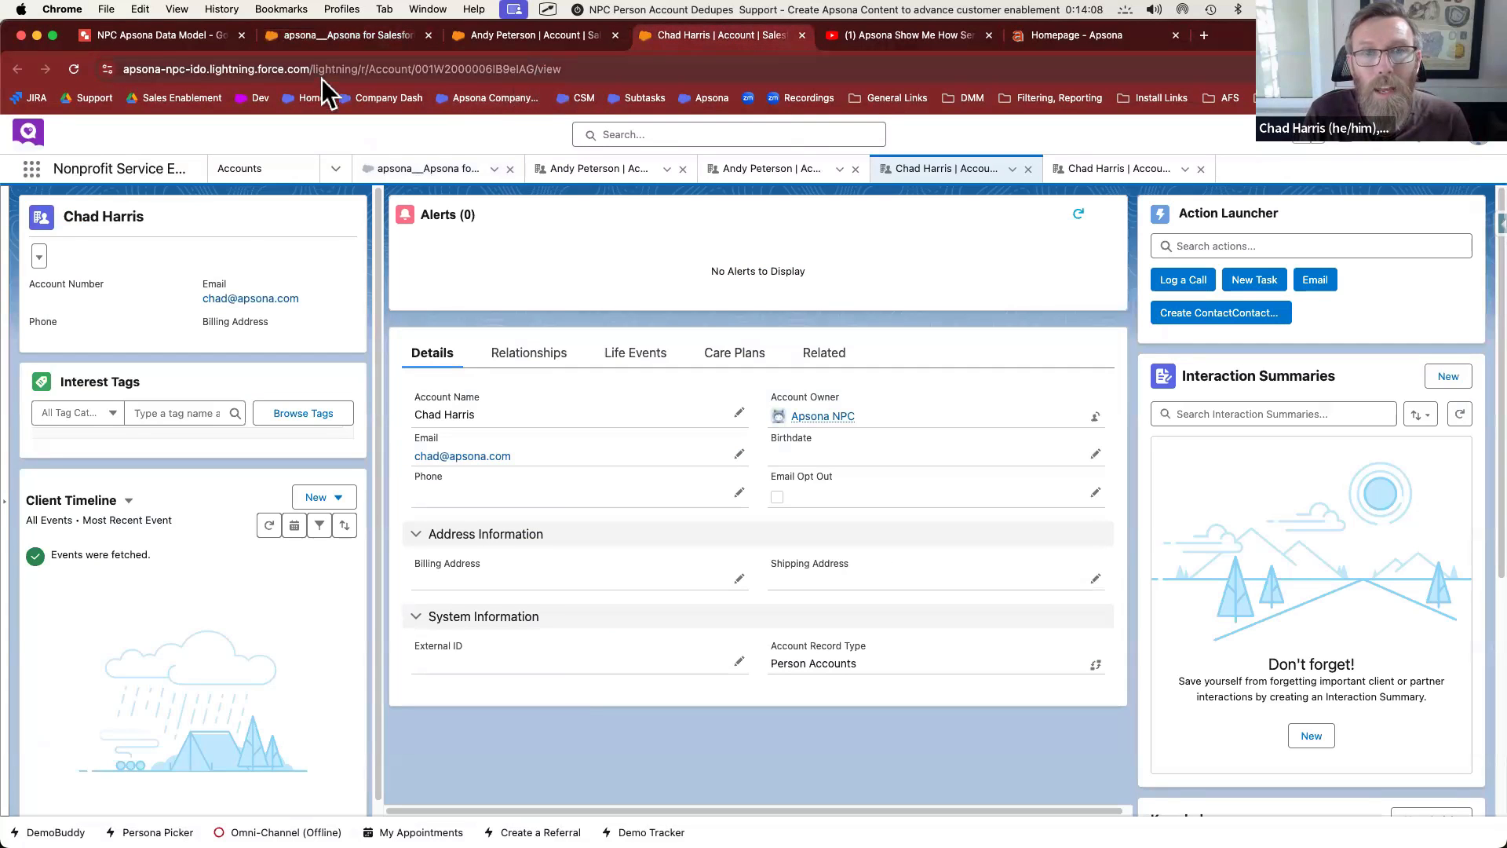
Return to the Apsona Accounts view filtered by Contact ID to its single account
left_click(351, 34)
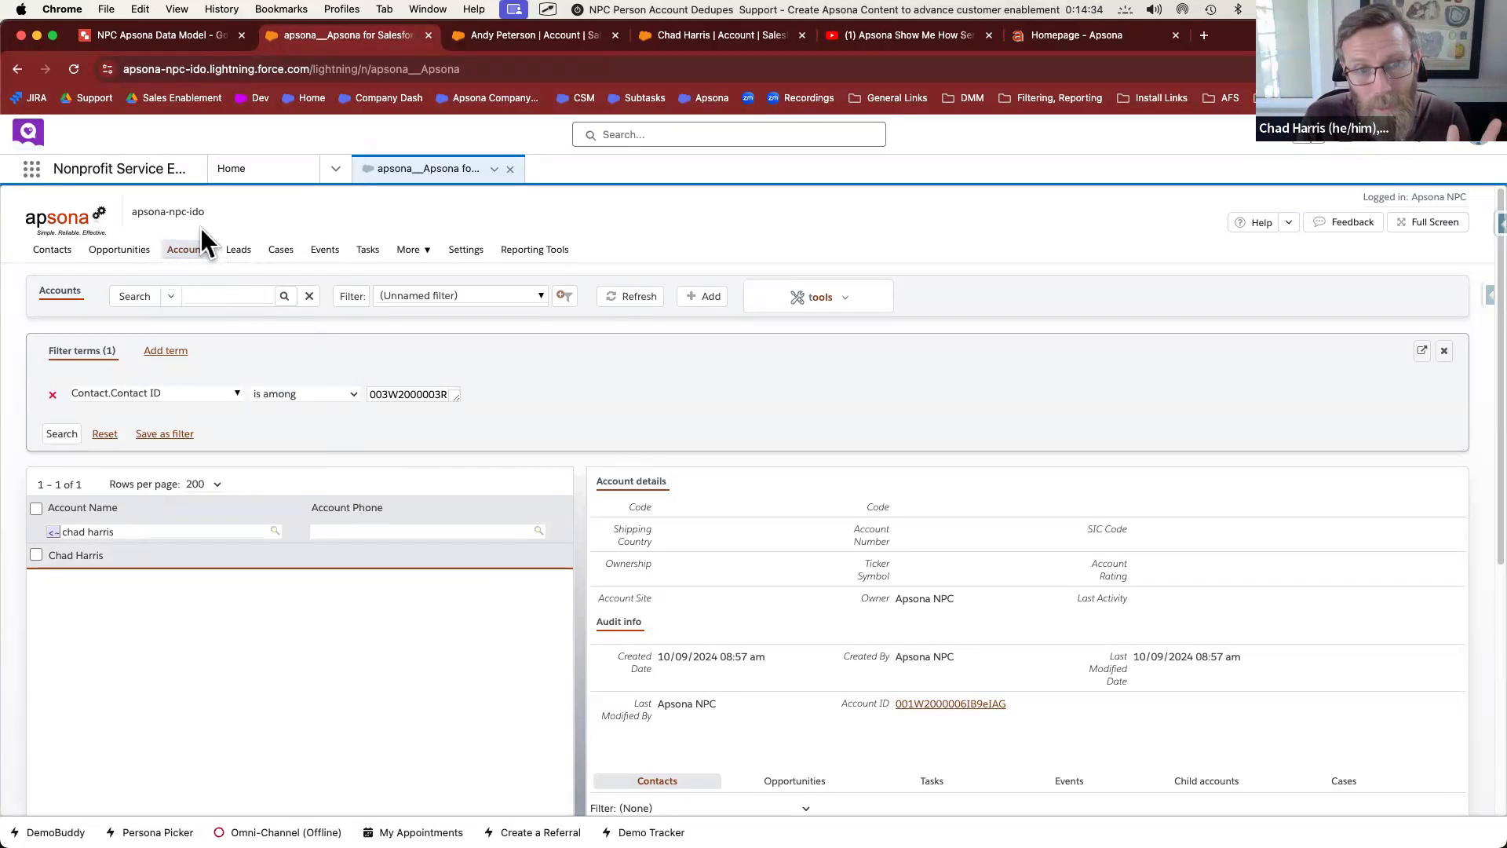
Open the Accounts Dedupe actions page through tools > Dedupe/Match > Dedupe
mouse_move(194, 253)
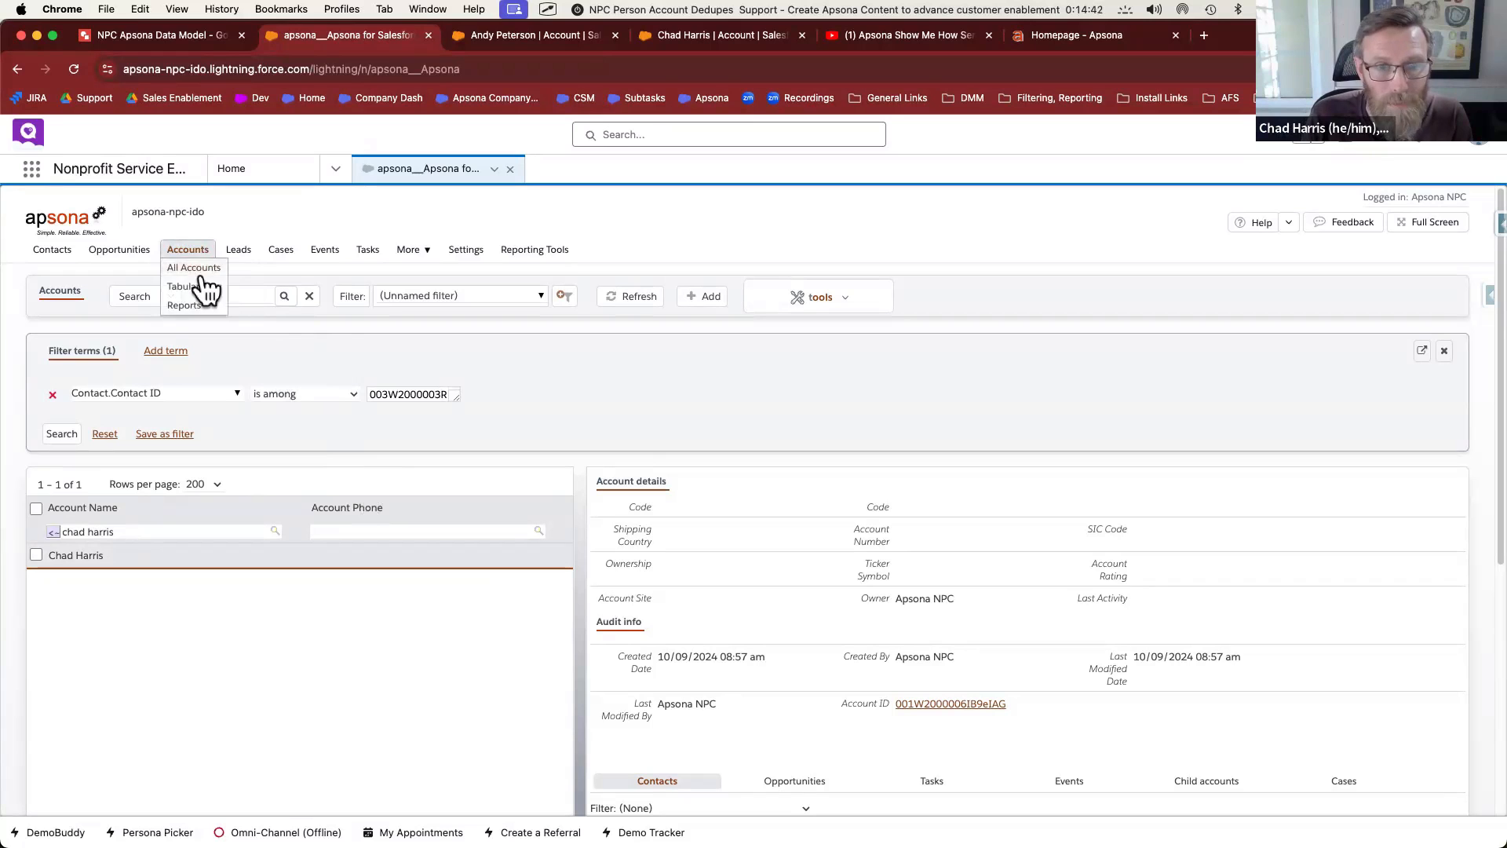
mouse_move(795, 300)
mouse_move(816, 512)
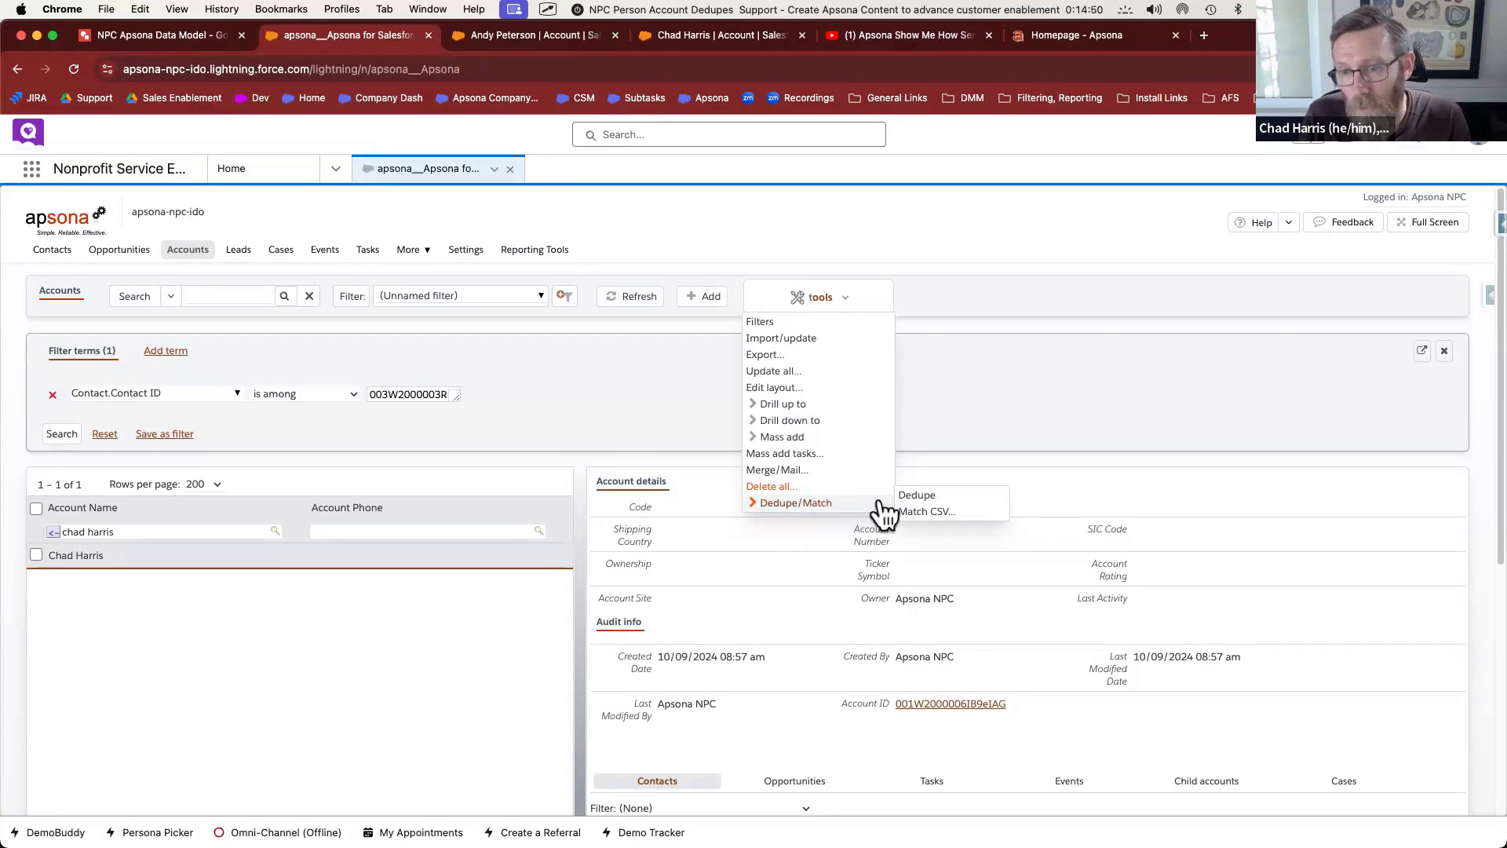
left_click(918, 497)
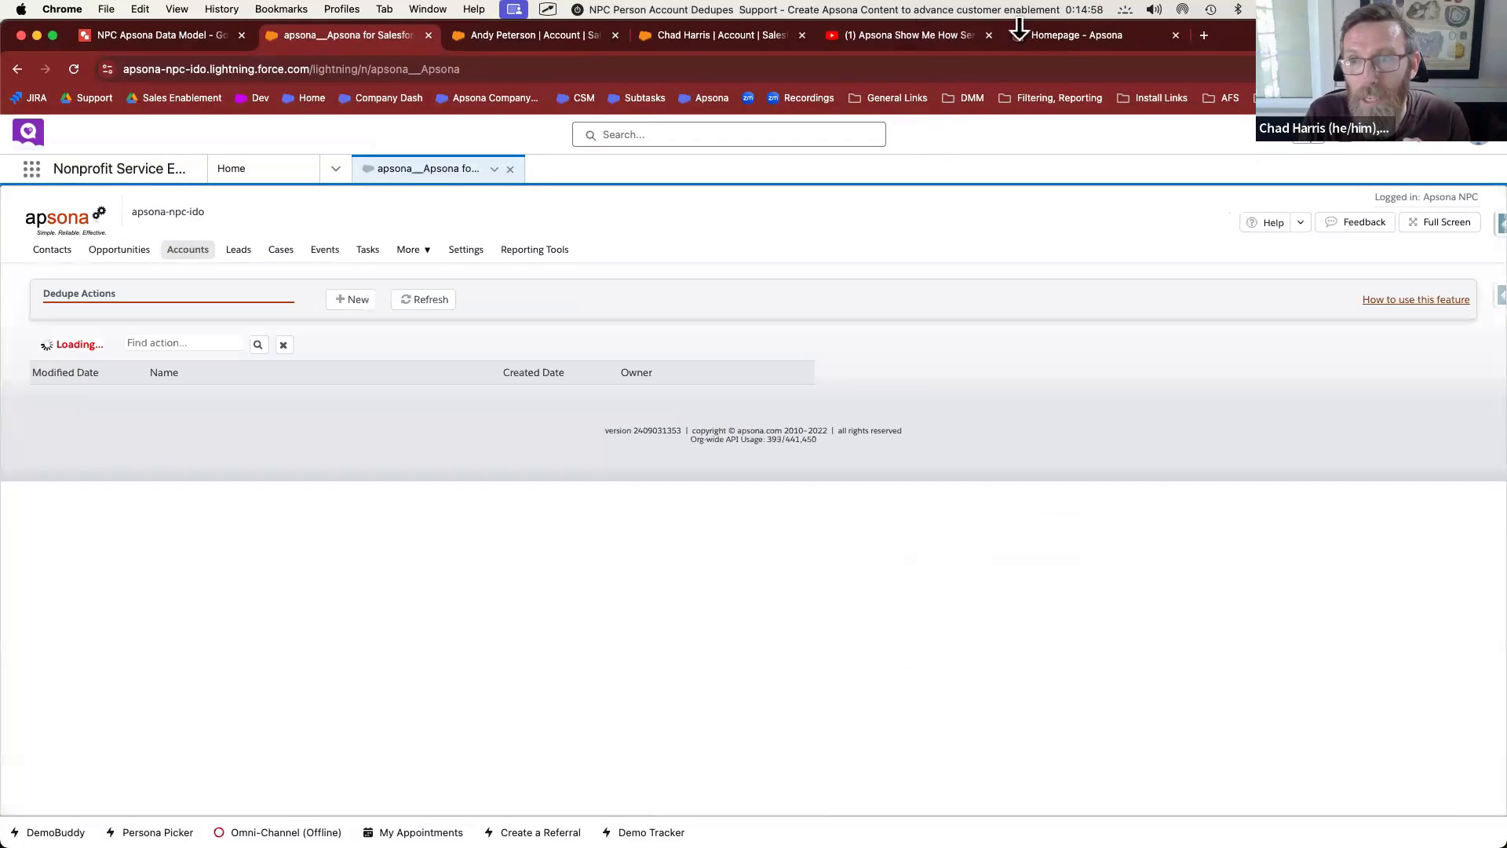
left_click(1067, 35)
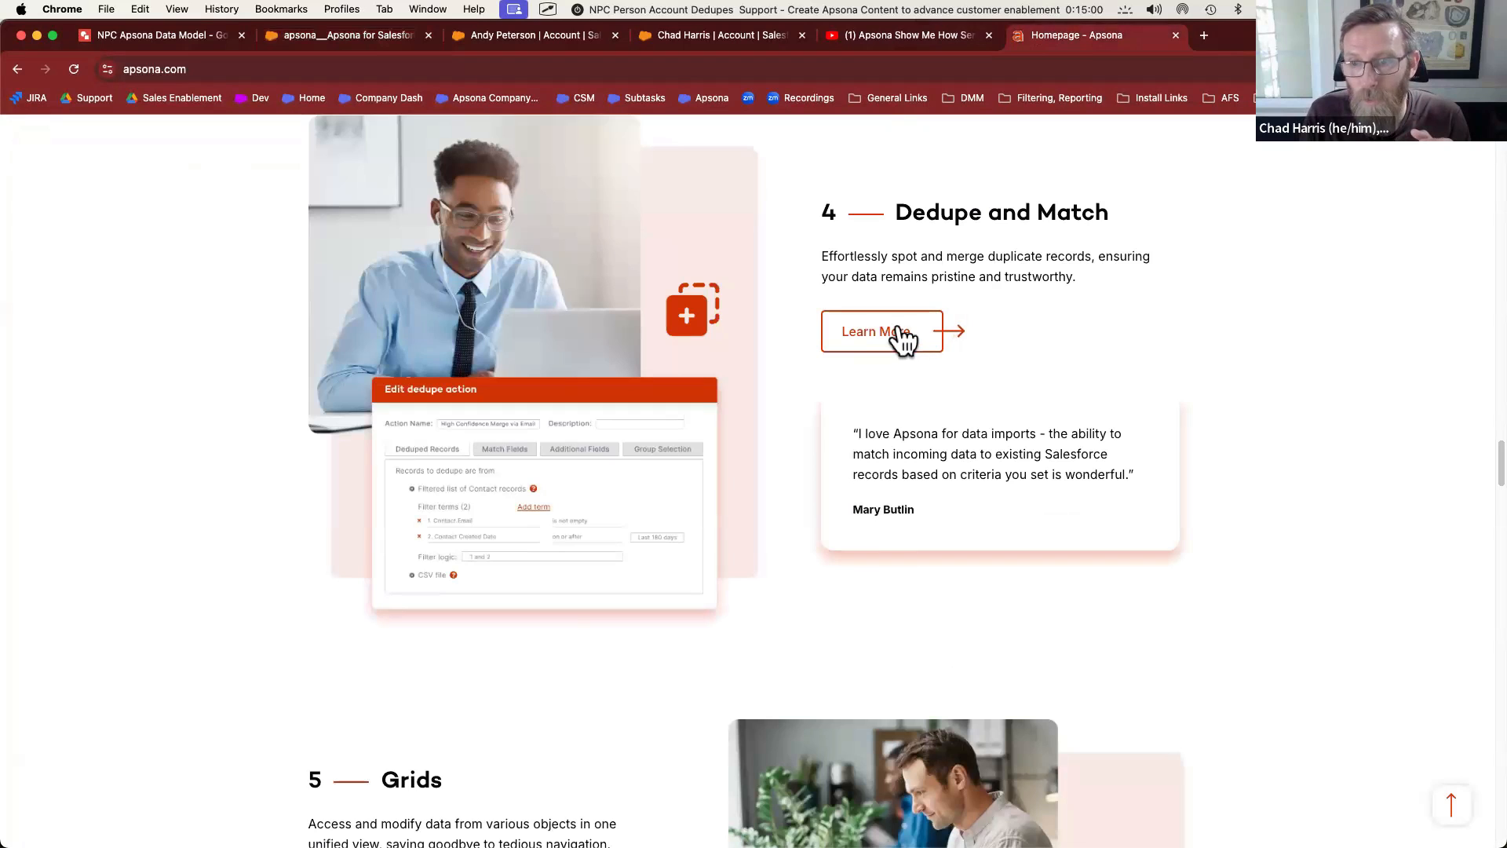
left_click(188, 36)
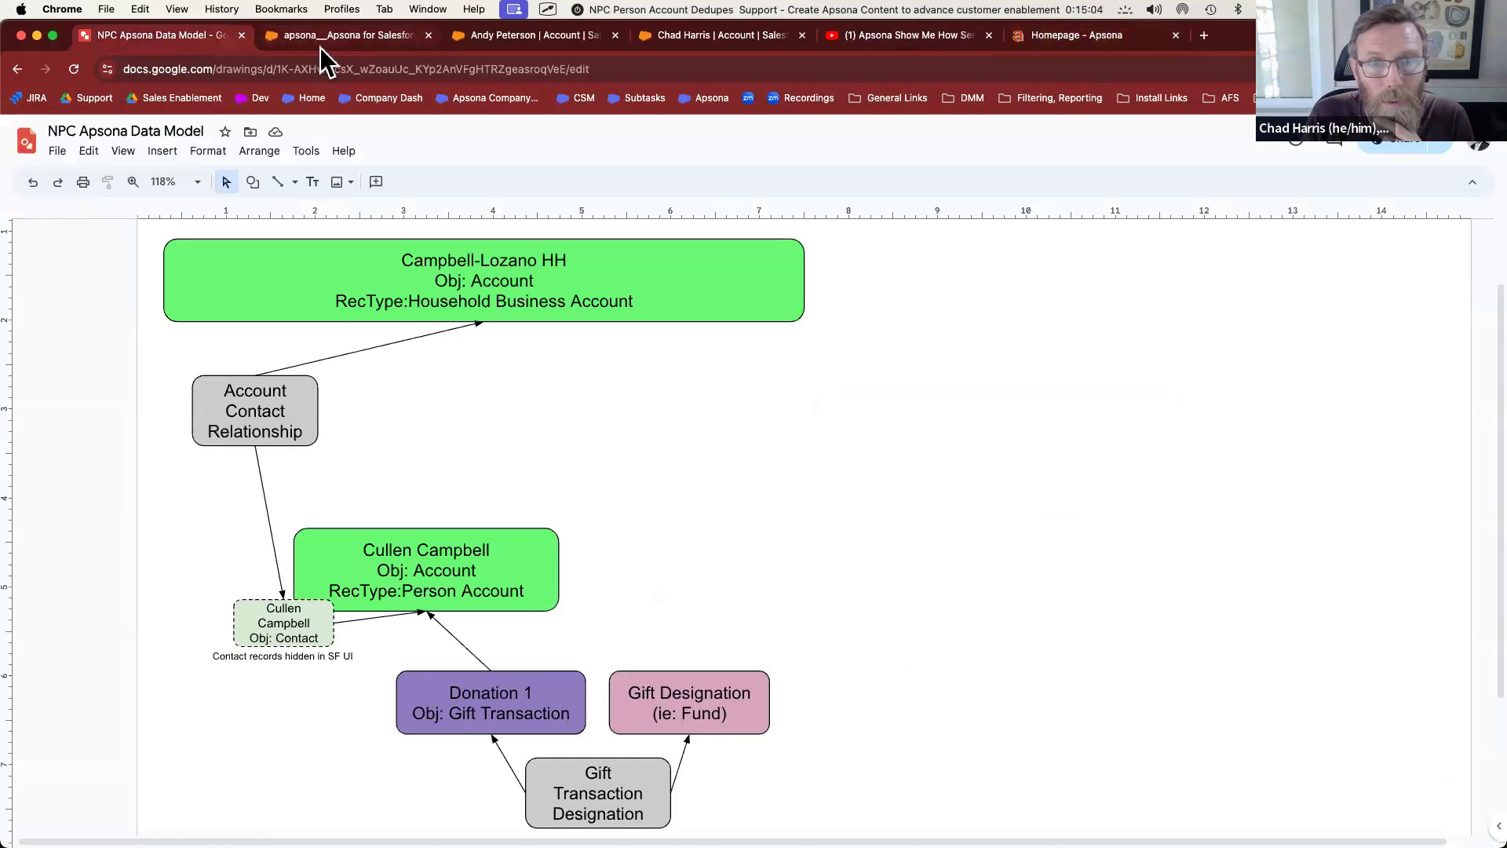
left_click(319, 37)
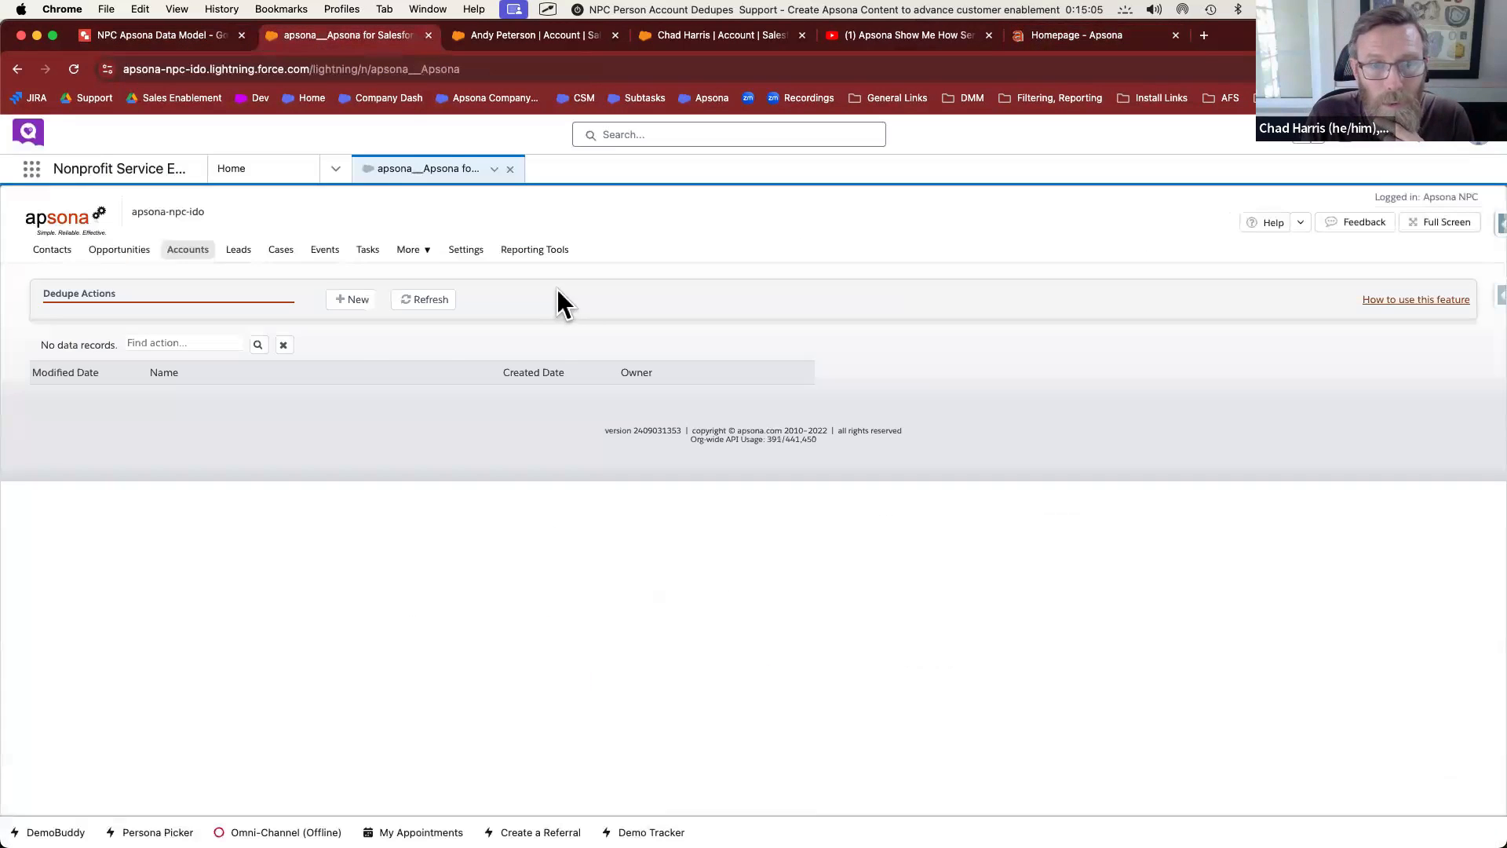
Create a new dedupe action named 'Person Account Dedupe'
left_click(349, 301)
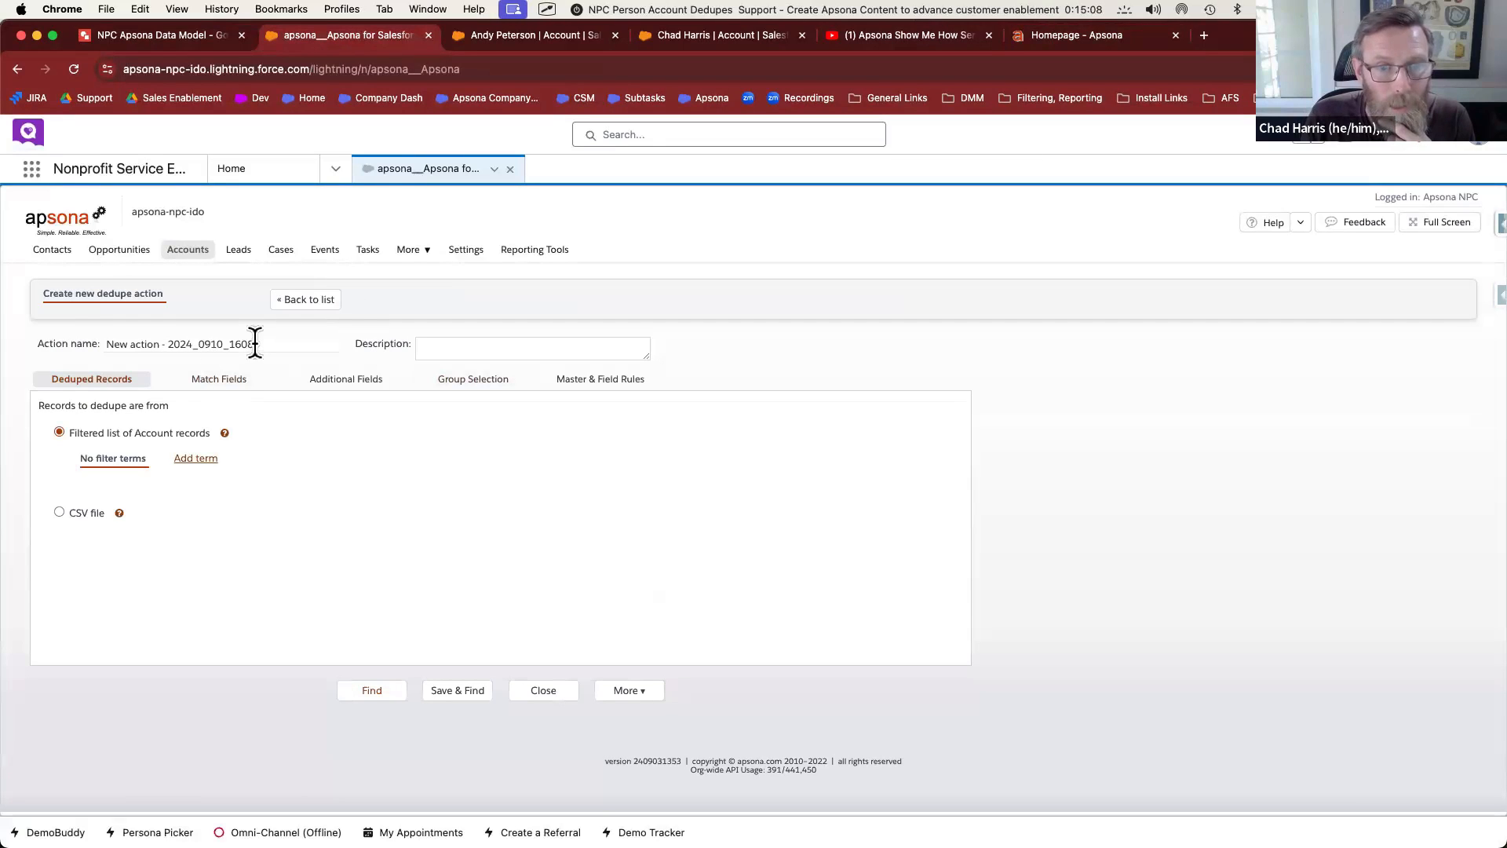
left_click_drag(252, 343, 91, 343)
type("Person Account Dedupe")
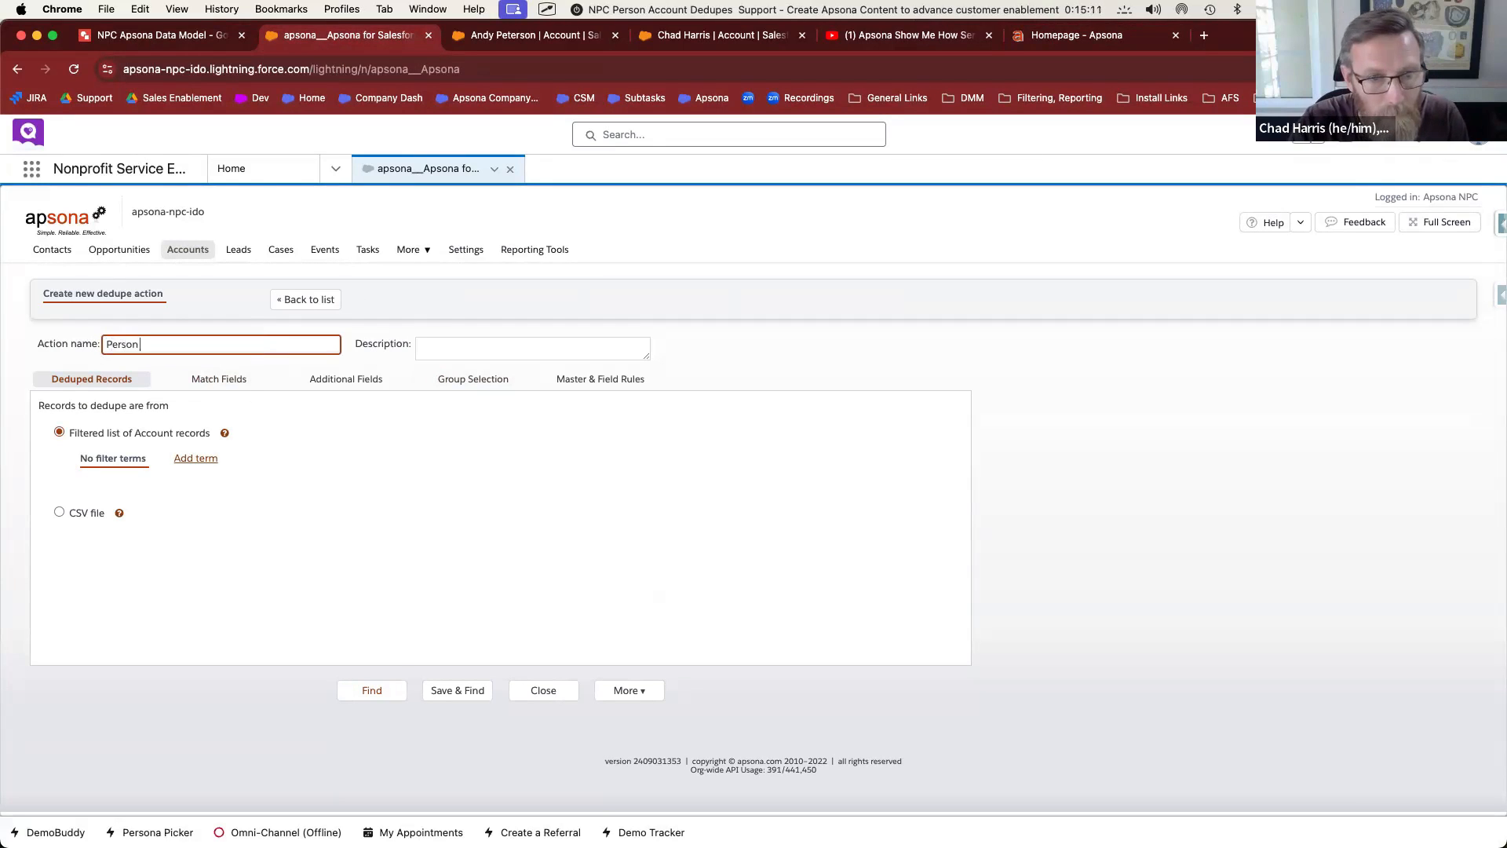
left_click(238, 481)
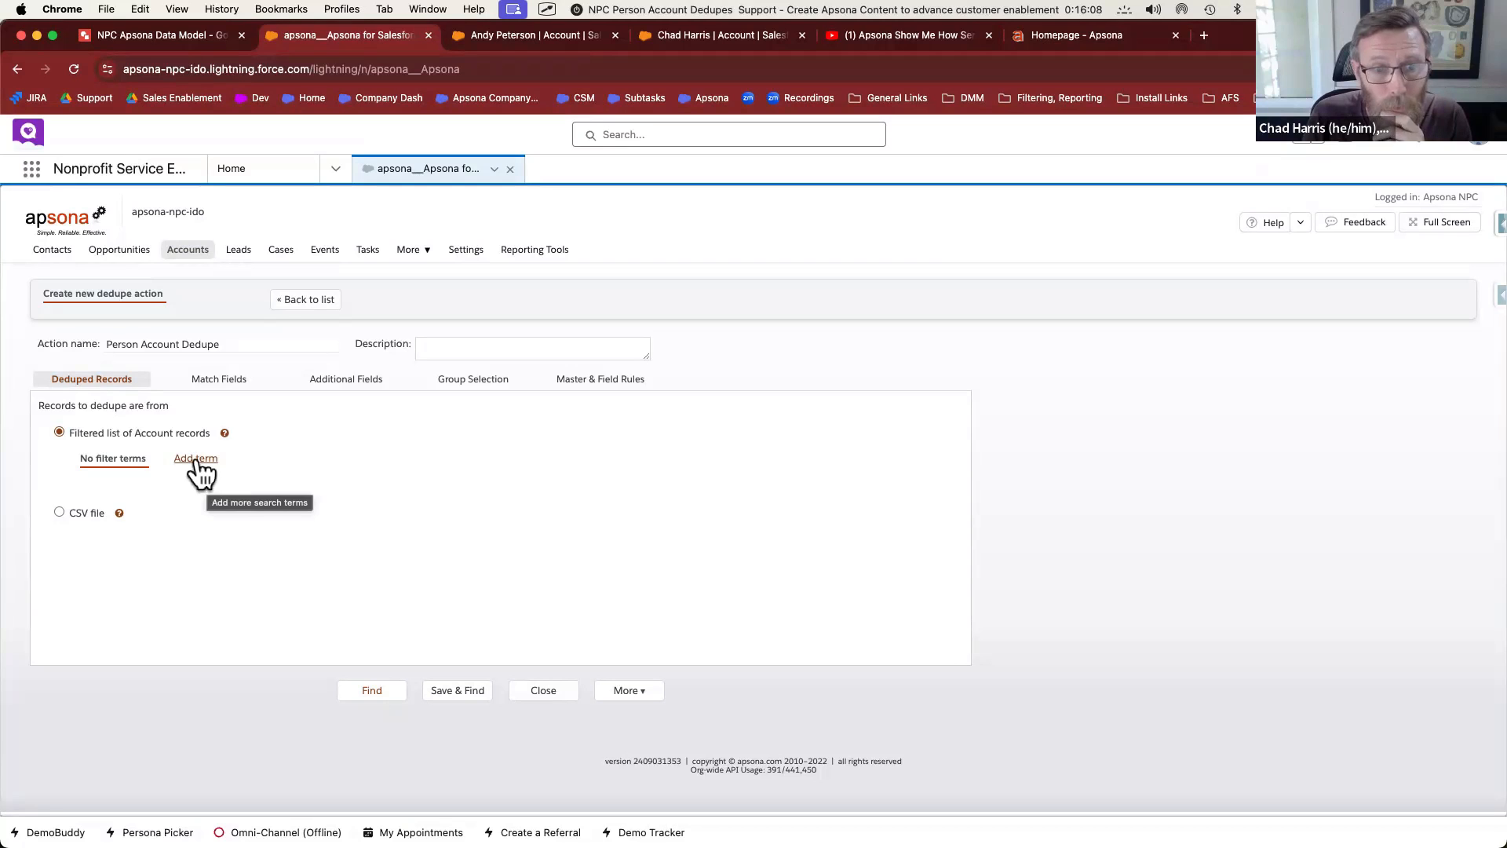
Add a filter term limiting Account Record type to Person Accounts, then go to Match Fields
left_click(201, 461)
left_click(209, 507)
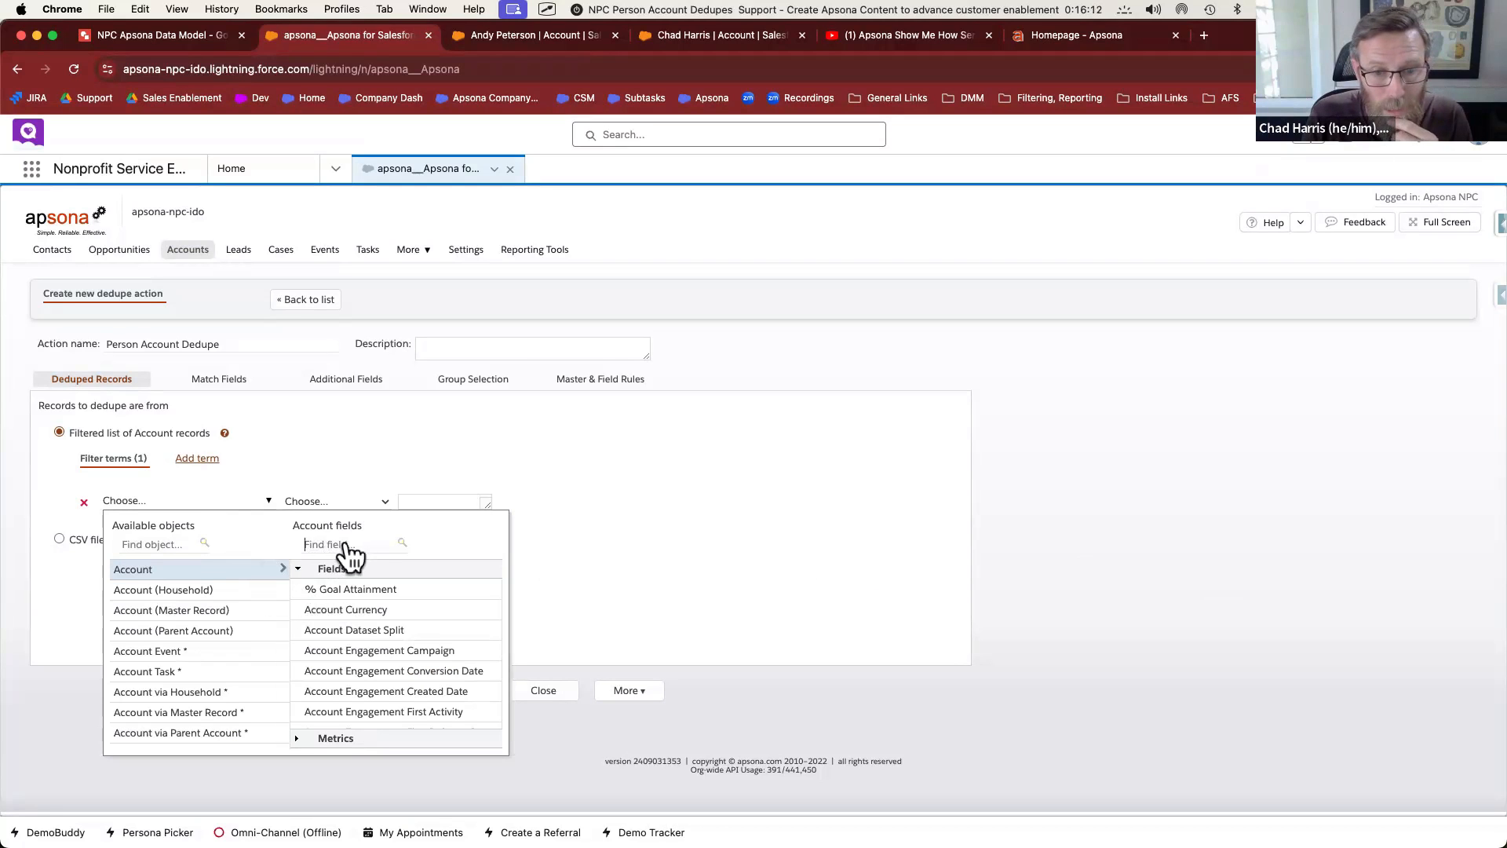
type("record")
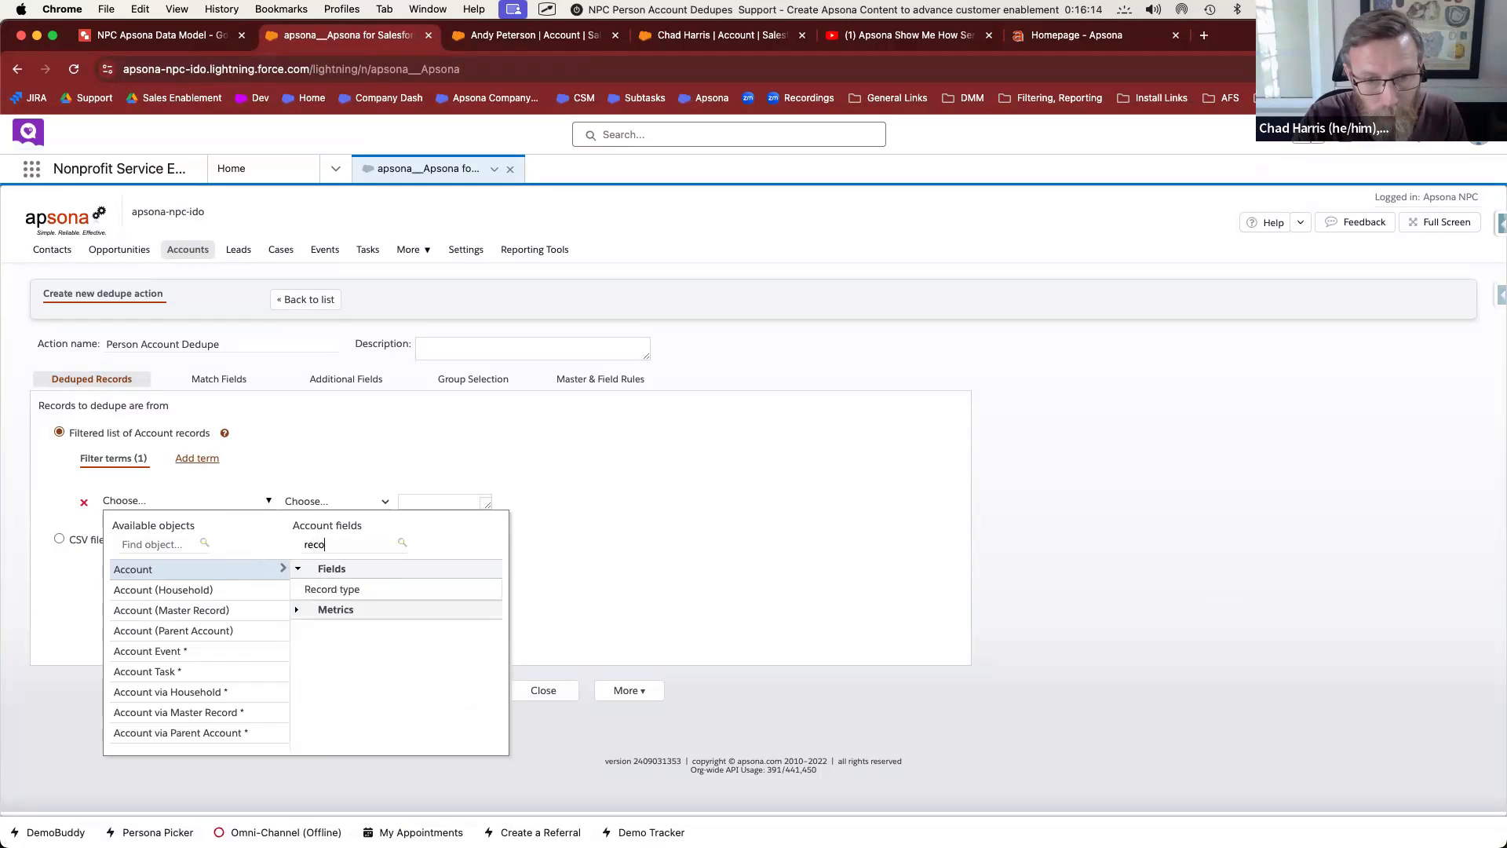
left_click(333, 588)
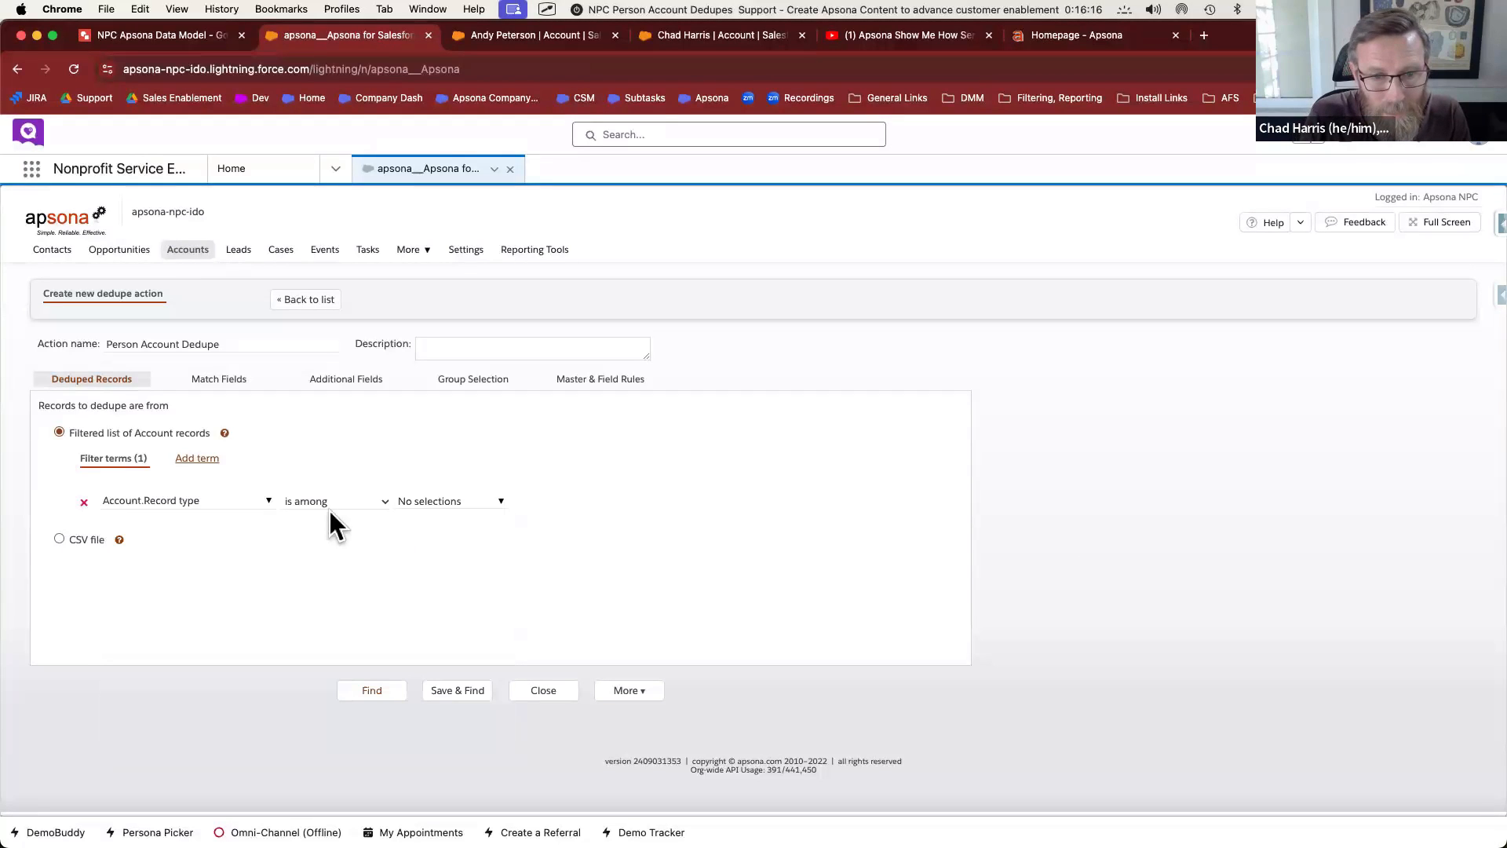
left_click(410, 509)
scroll(502, 568, "down", 2)
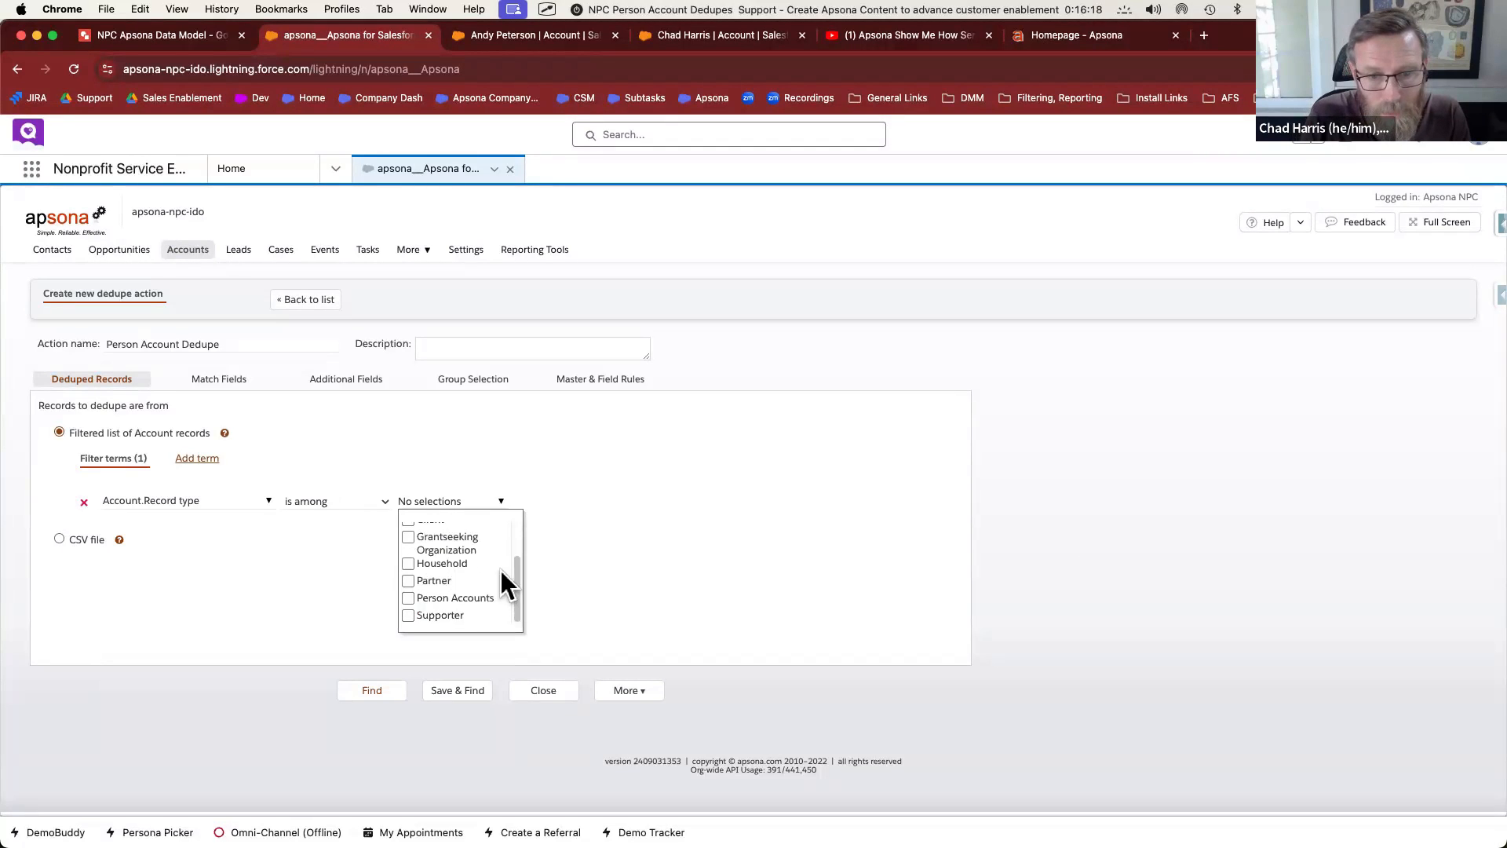
left_click(408, 597)
left_click(189, 595)
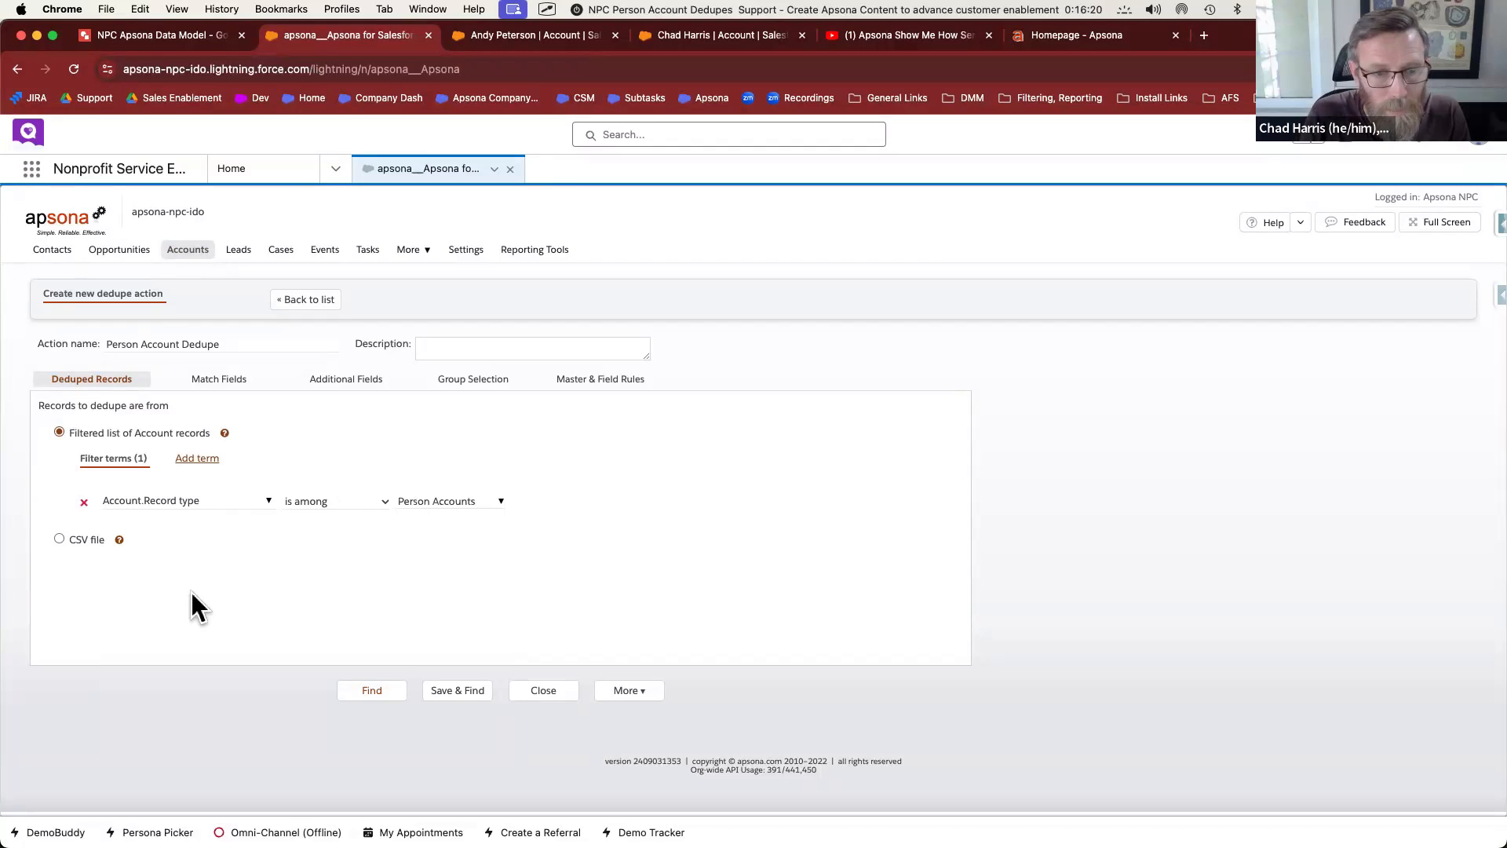
left_click(218, 381)
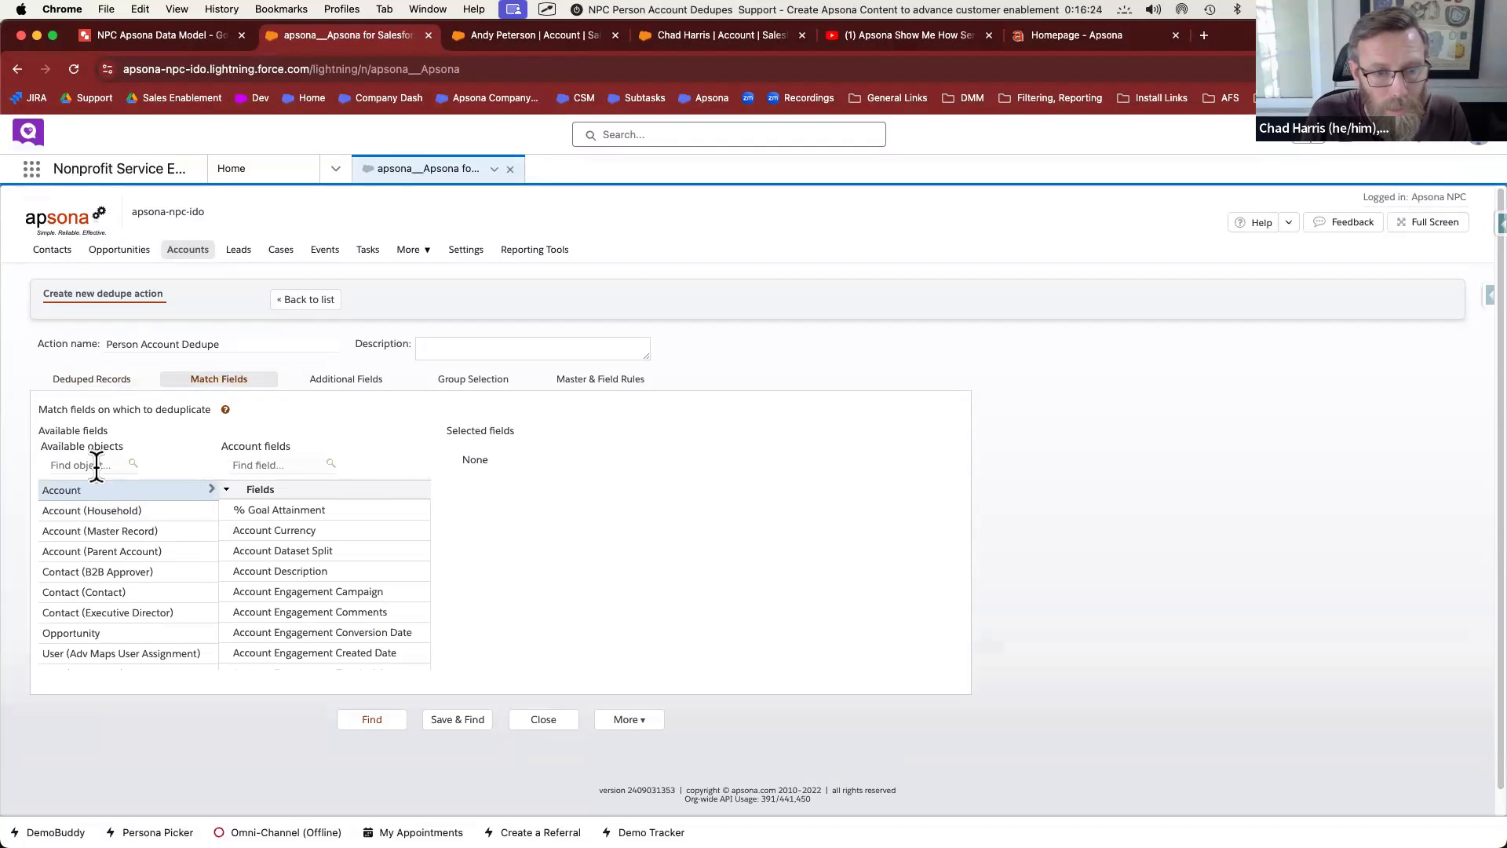
Add Email as a match field with the Case-insensitive match function
left_click(277, 463)
type("email")
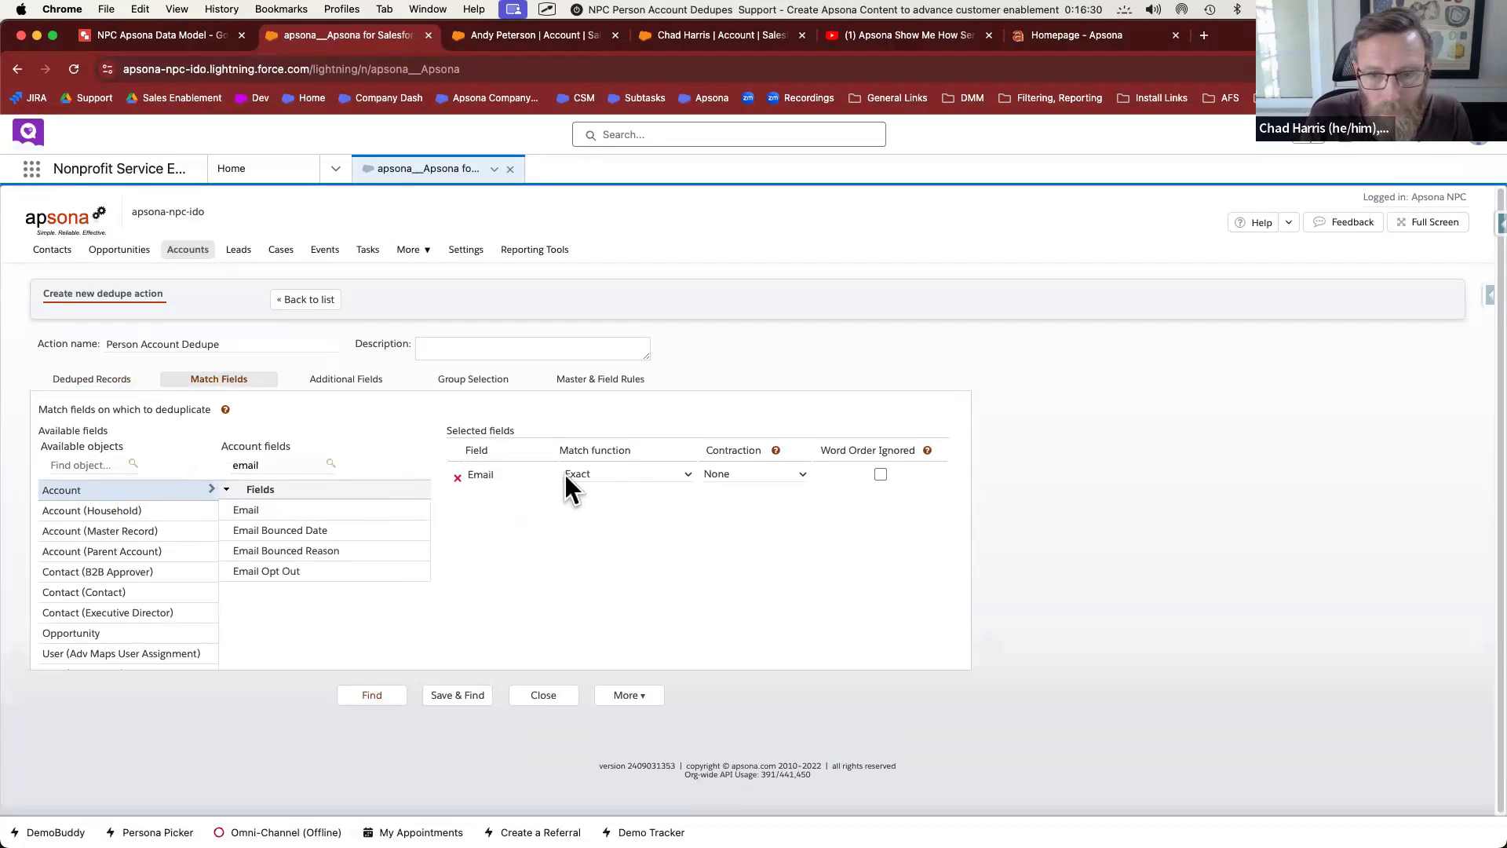
left_click(611, 477)
left_click(619, 488)
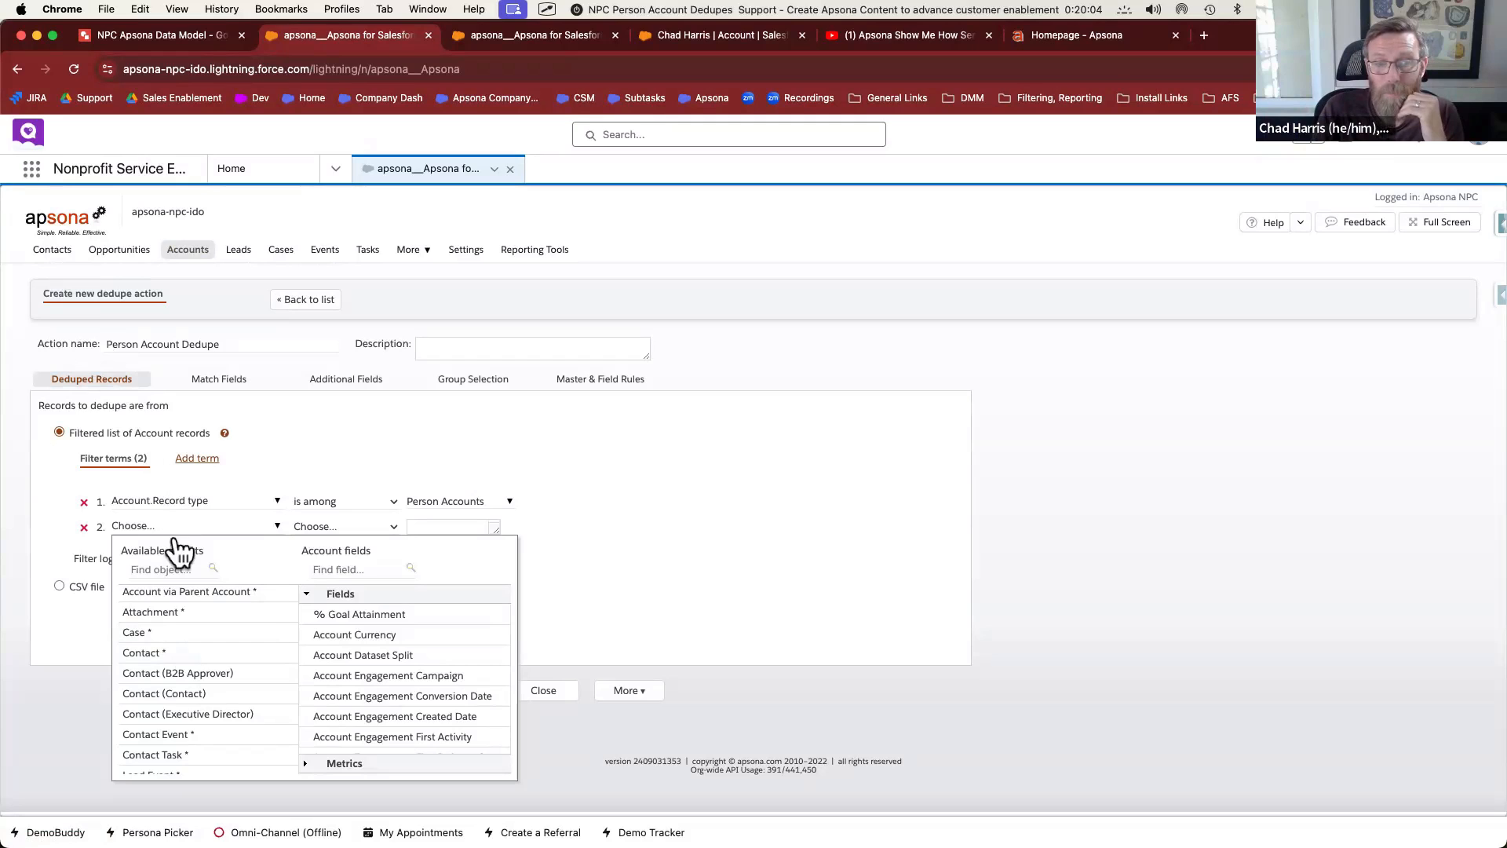
Close the Contact field chooser and delete the empty second filter term, keeping only Person Accounts
left_click(163, 654)
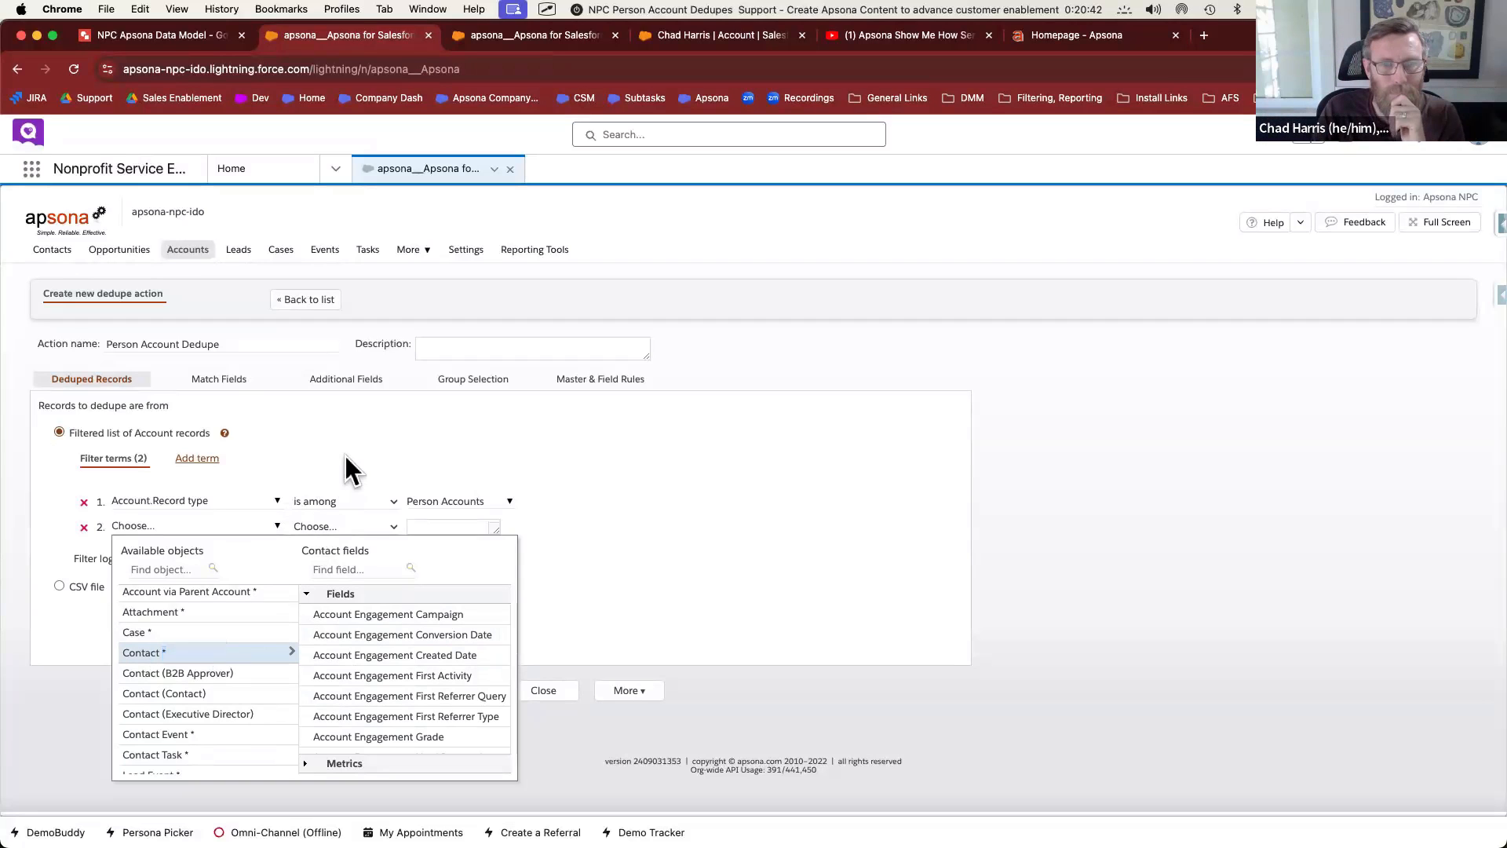
left_click(346, 454)
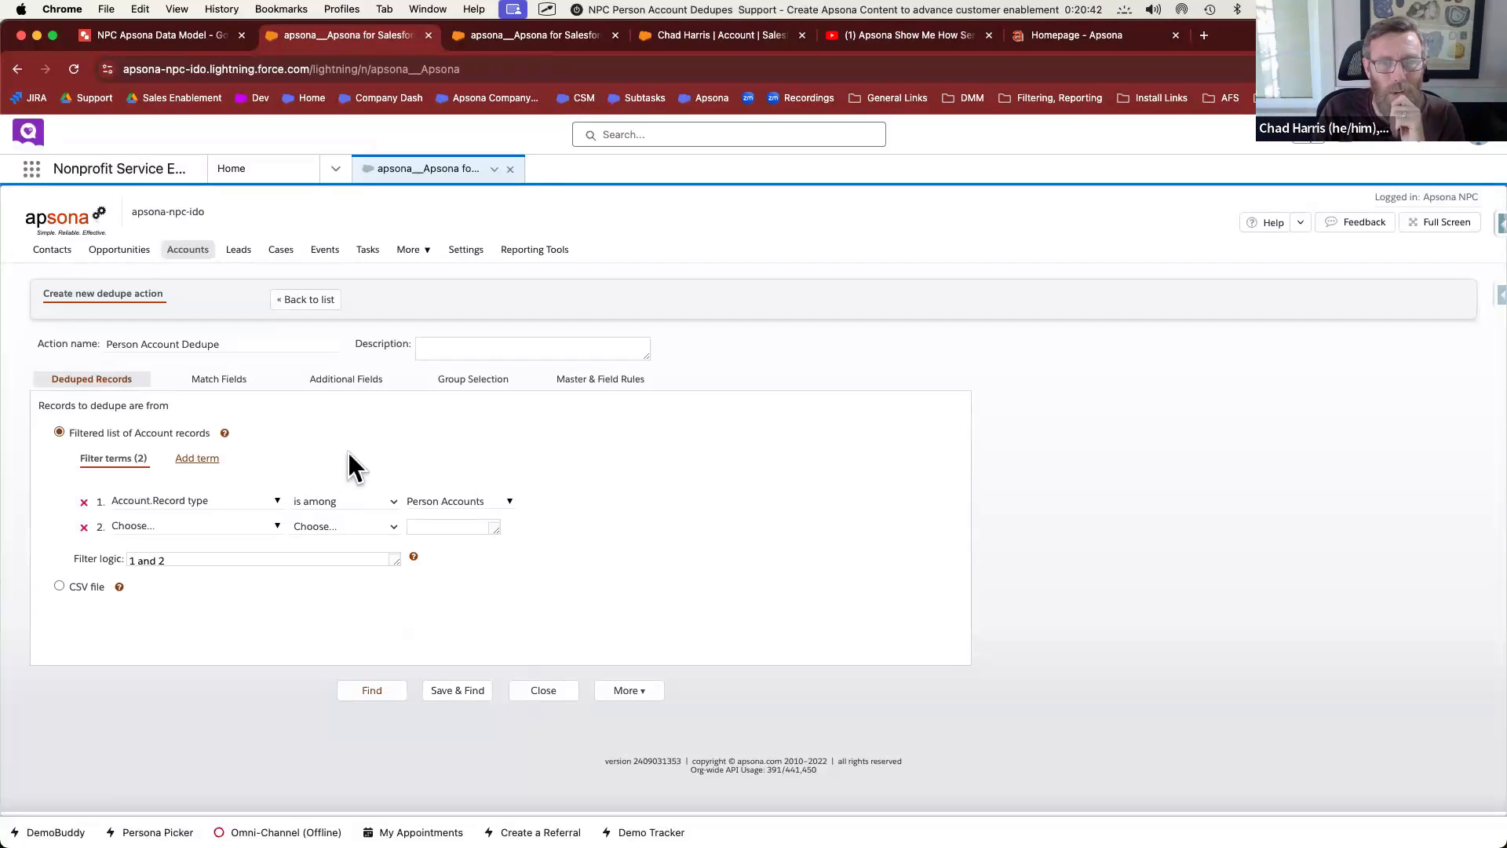
left_click(84, 526)
On the Additional Fields step, add First Name and Last Name as display fields
left_click(214, 381)
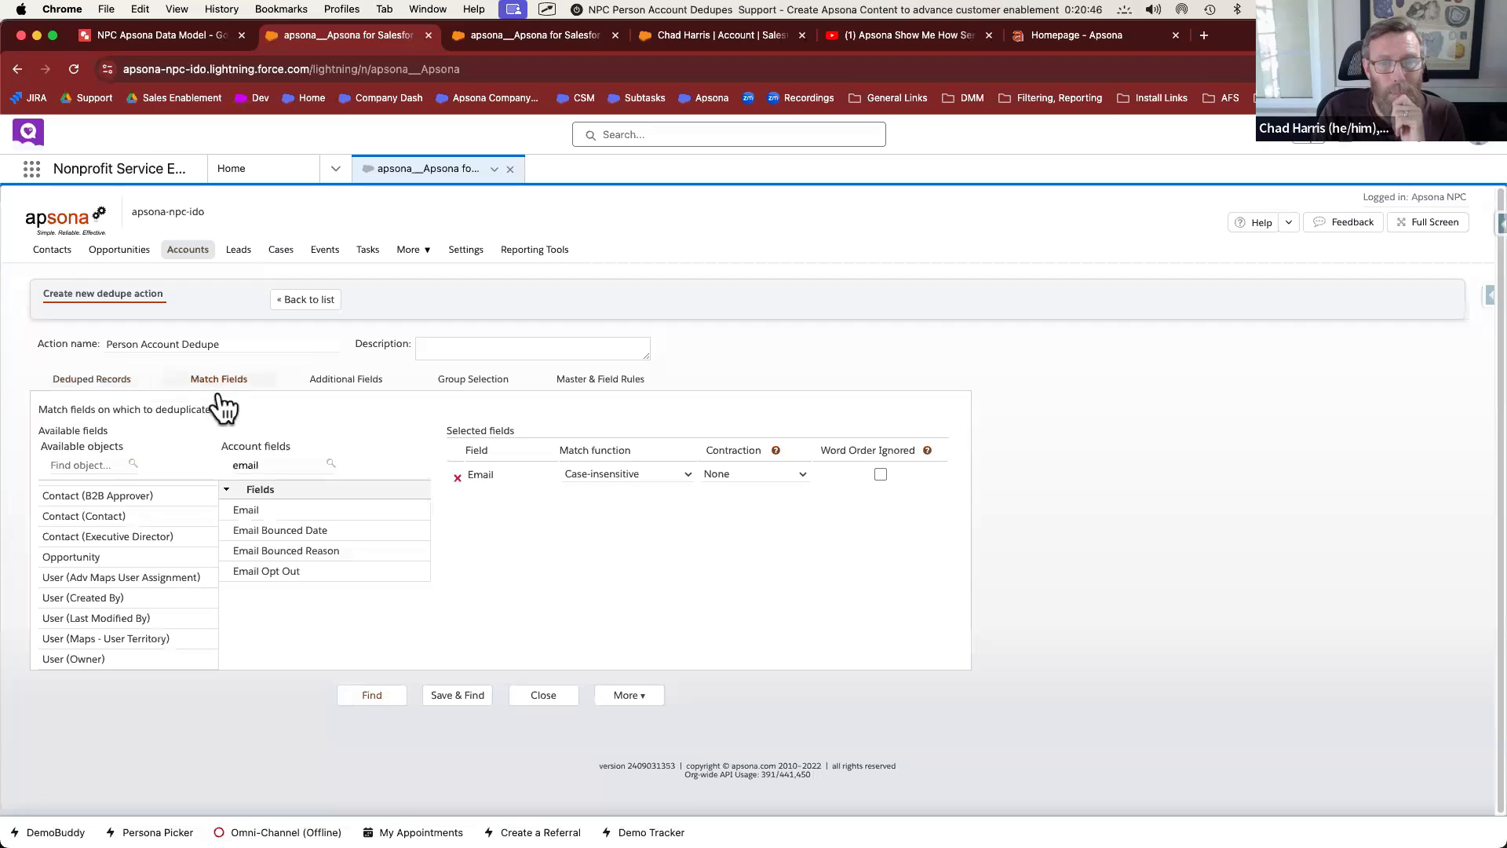
left_click(349, 380)
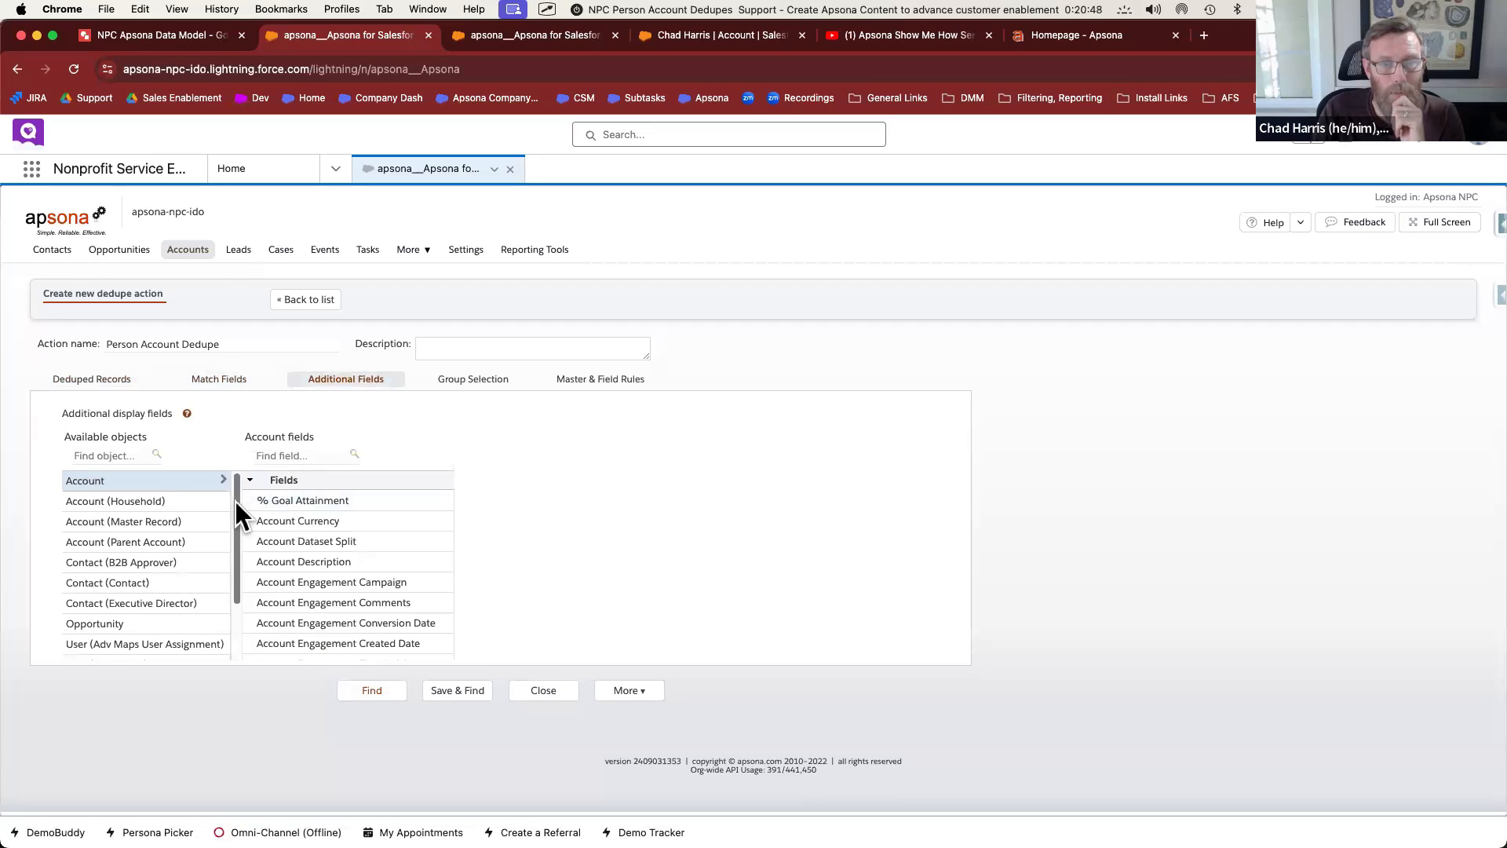
scroll(179, 587, "down", 2)
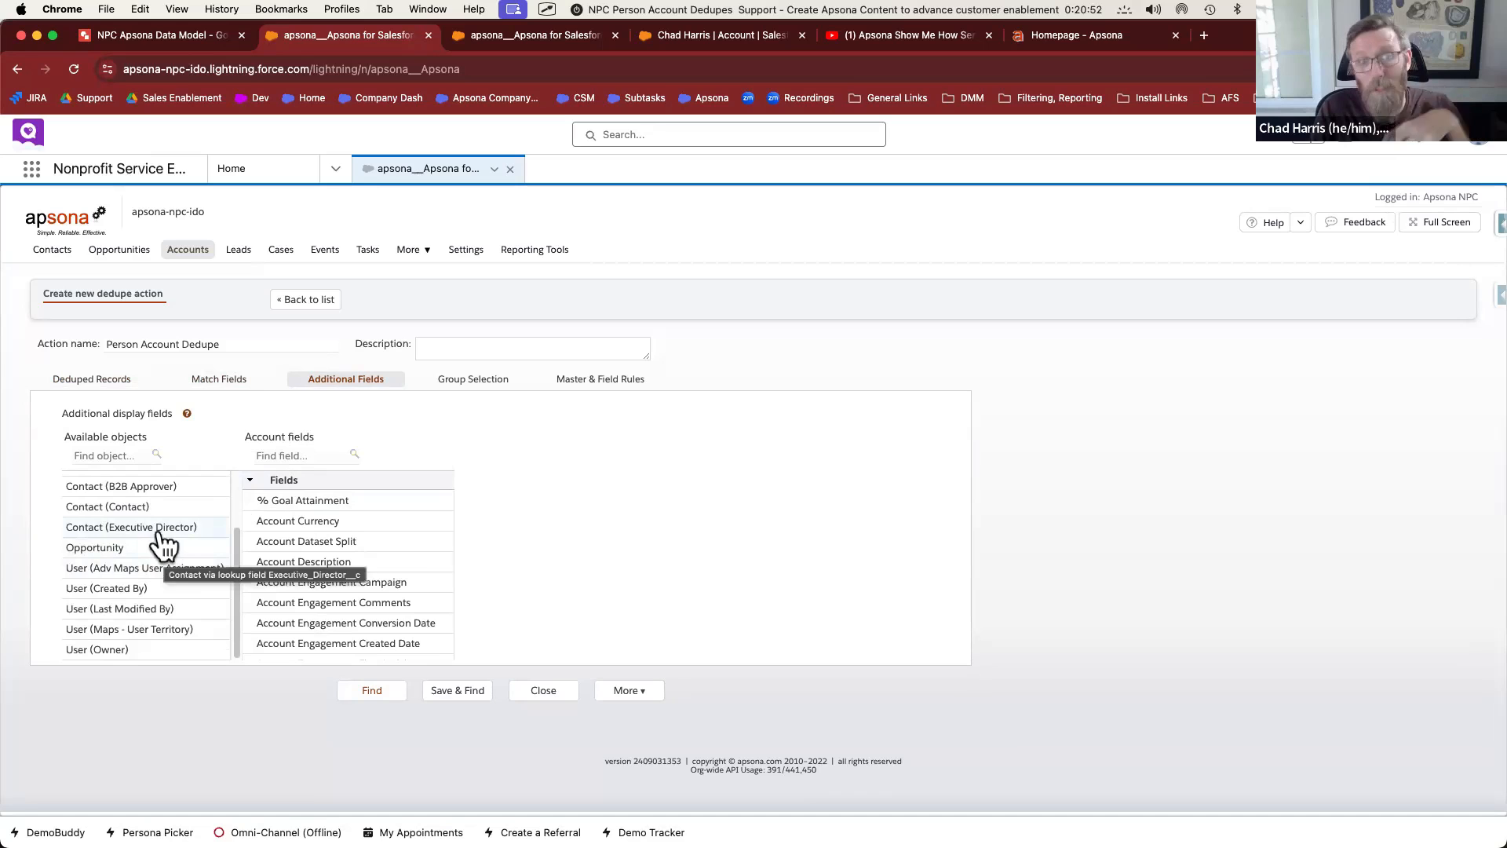
scroll(156, 537, "up", 3)
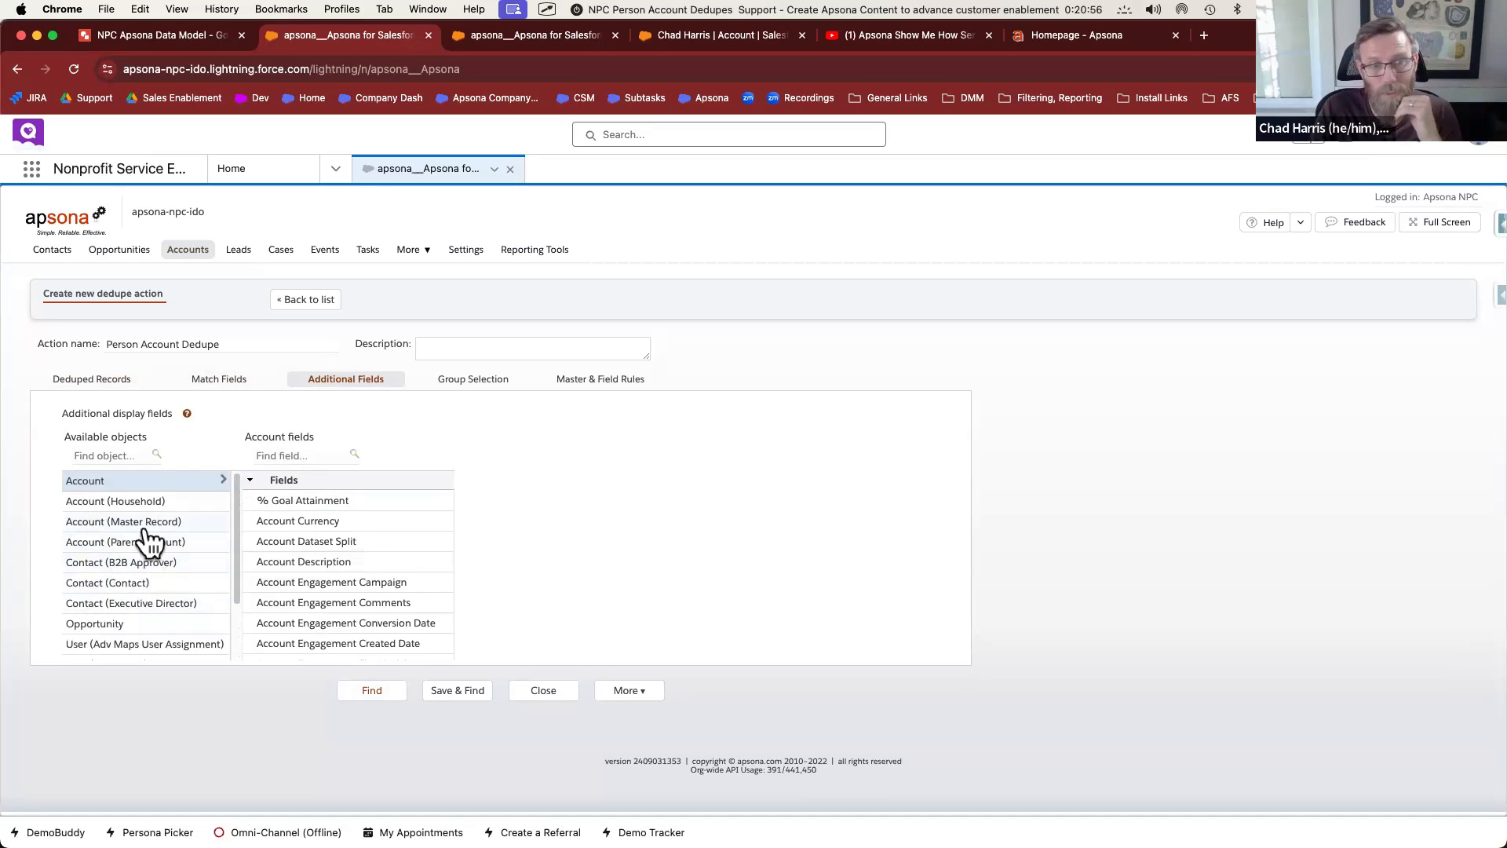
left_click(290, 456)
type("first")
double_click(306, 583)
type("last")
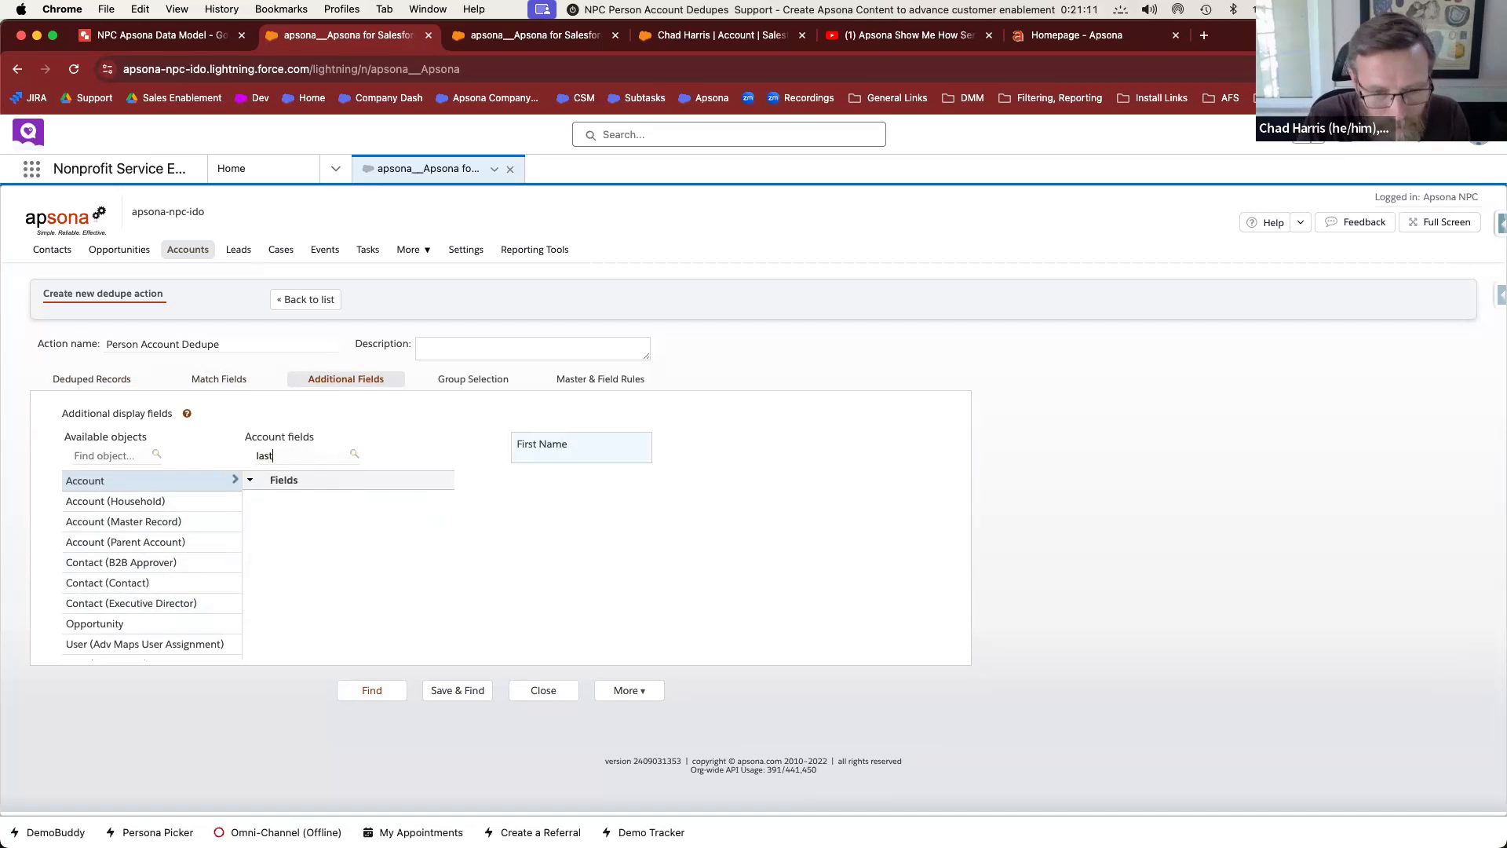
scroll(330, 604, "down", 3)
double_click(281, 588)
Add Account Name and Record type as further display fields
double_click(267, 456)
type("name")
double_click(279, 501)
double_click(289, 455)
type("record type")
double_click(376, 506)
double_click(344, 506)
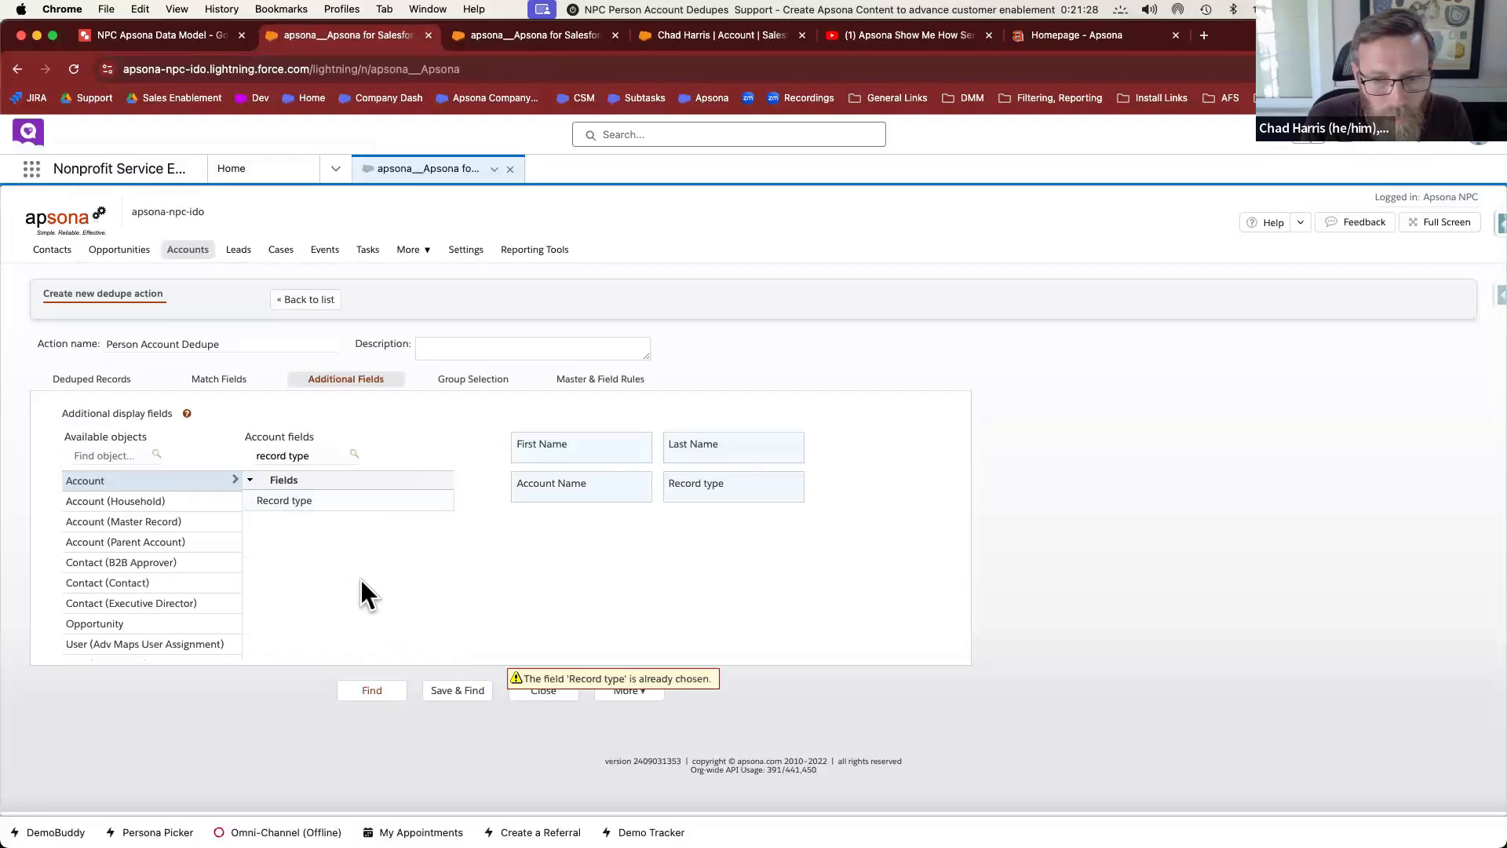
left_click(473, 383)
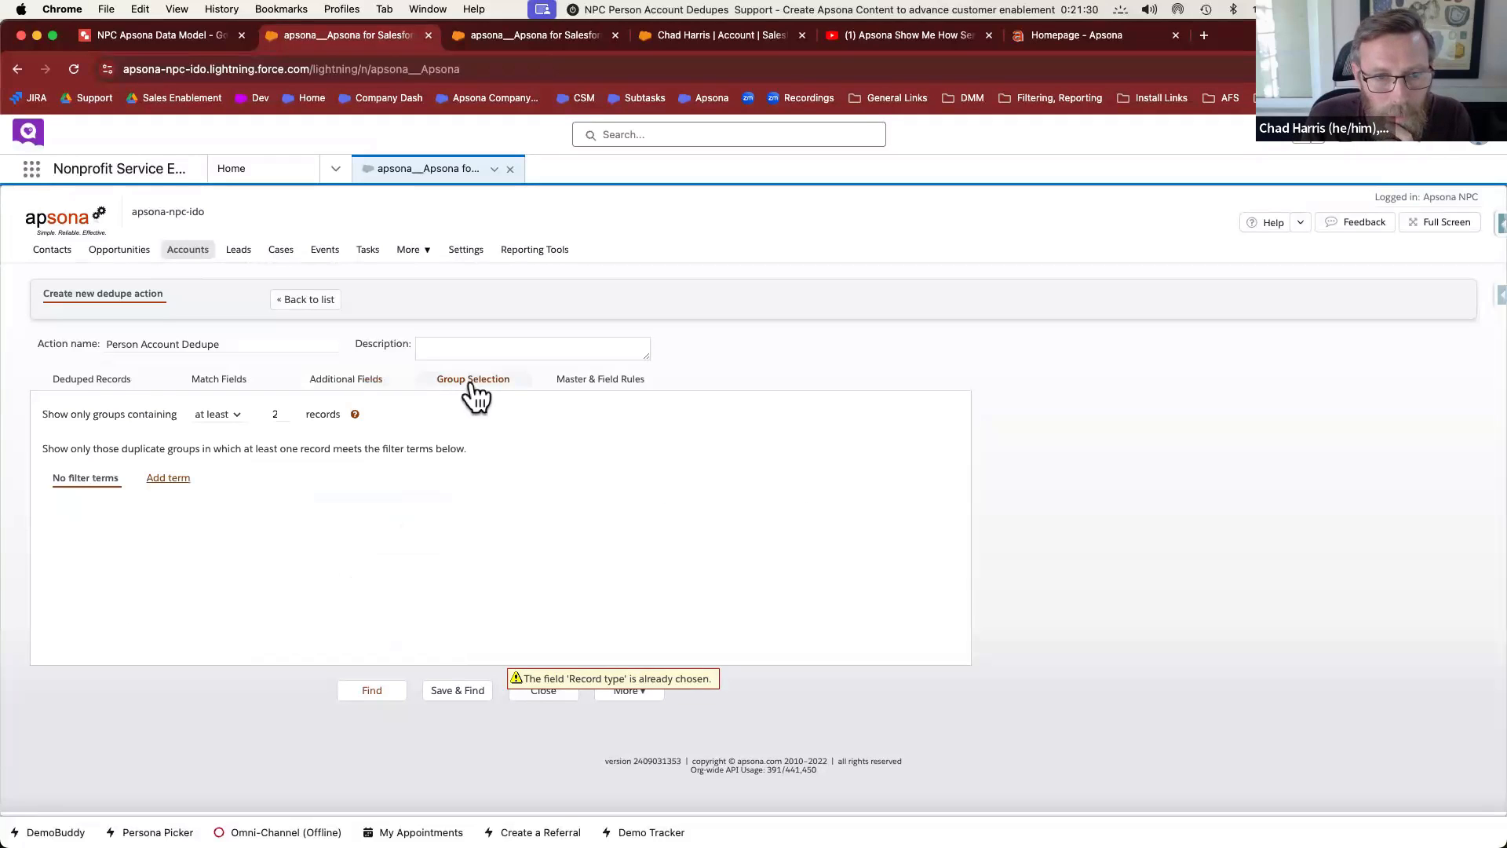
Save and run the dedupe, finding 2 duplicate groups of 4 records among 34 examined
left_click(598, 383)
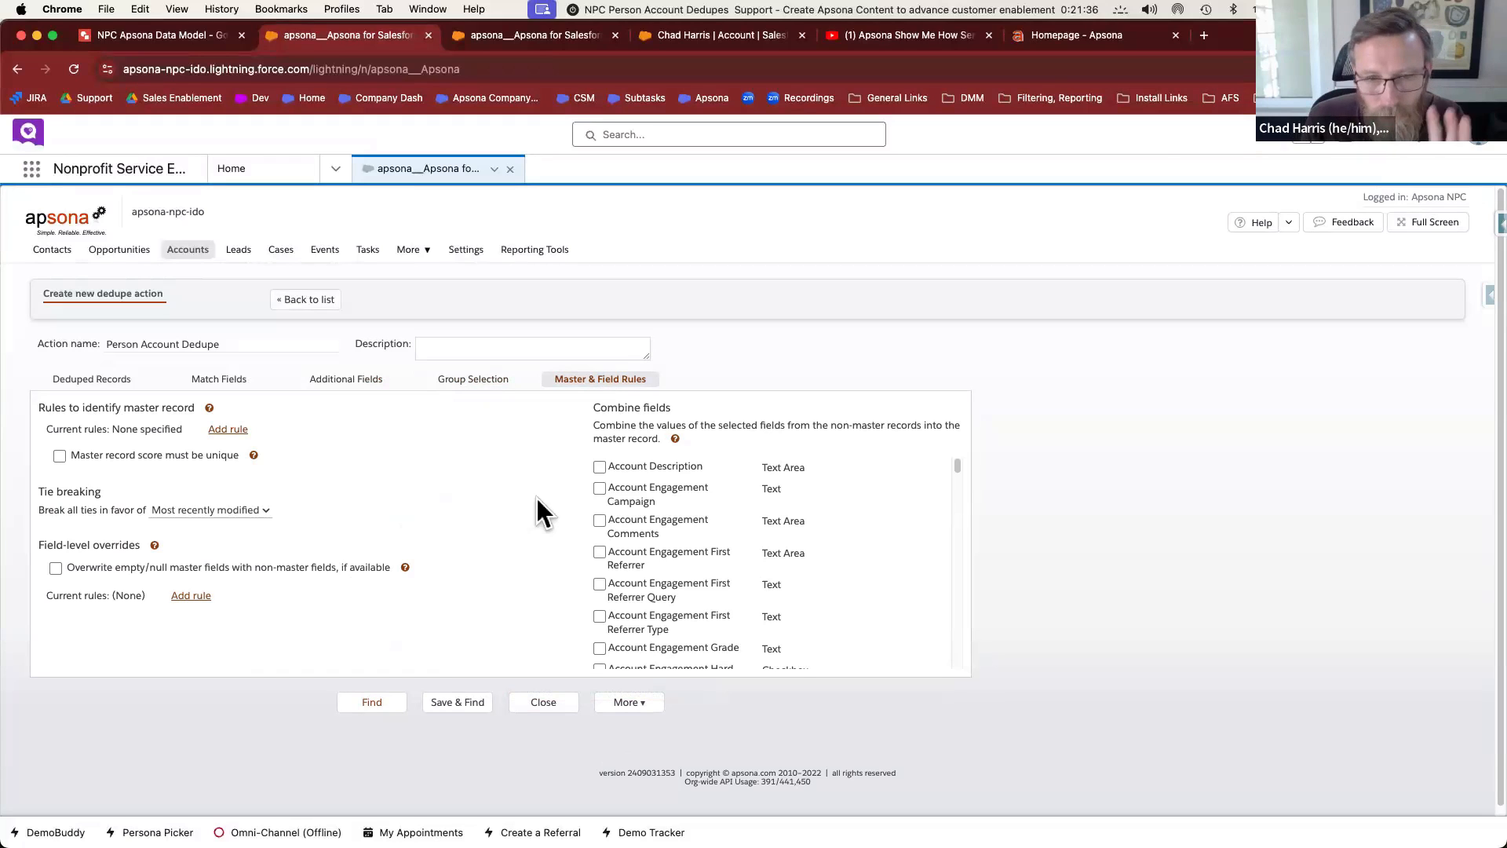
left_click(460, 707)
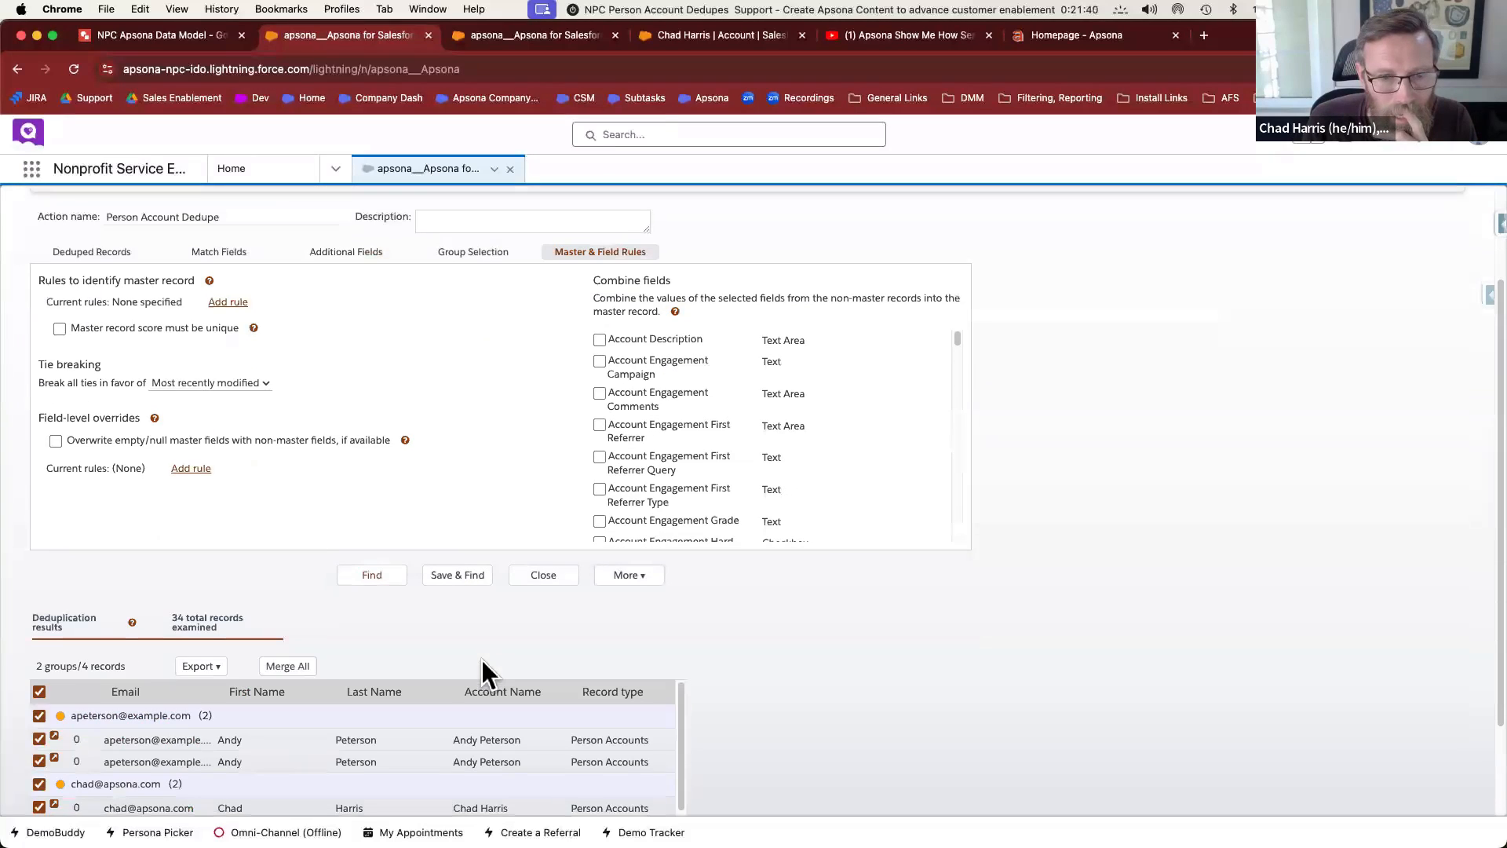
scroll(543, 651, "down", 3)
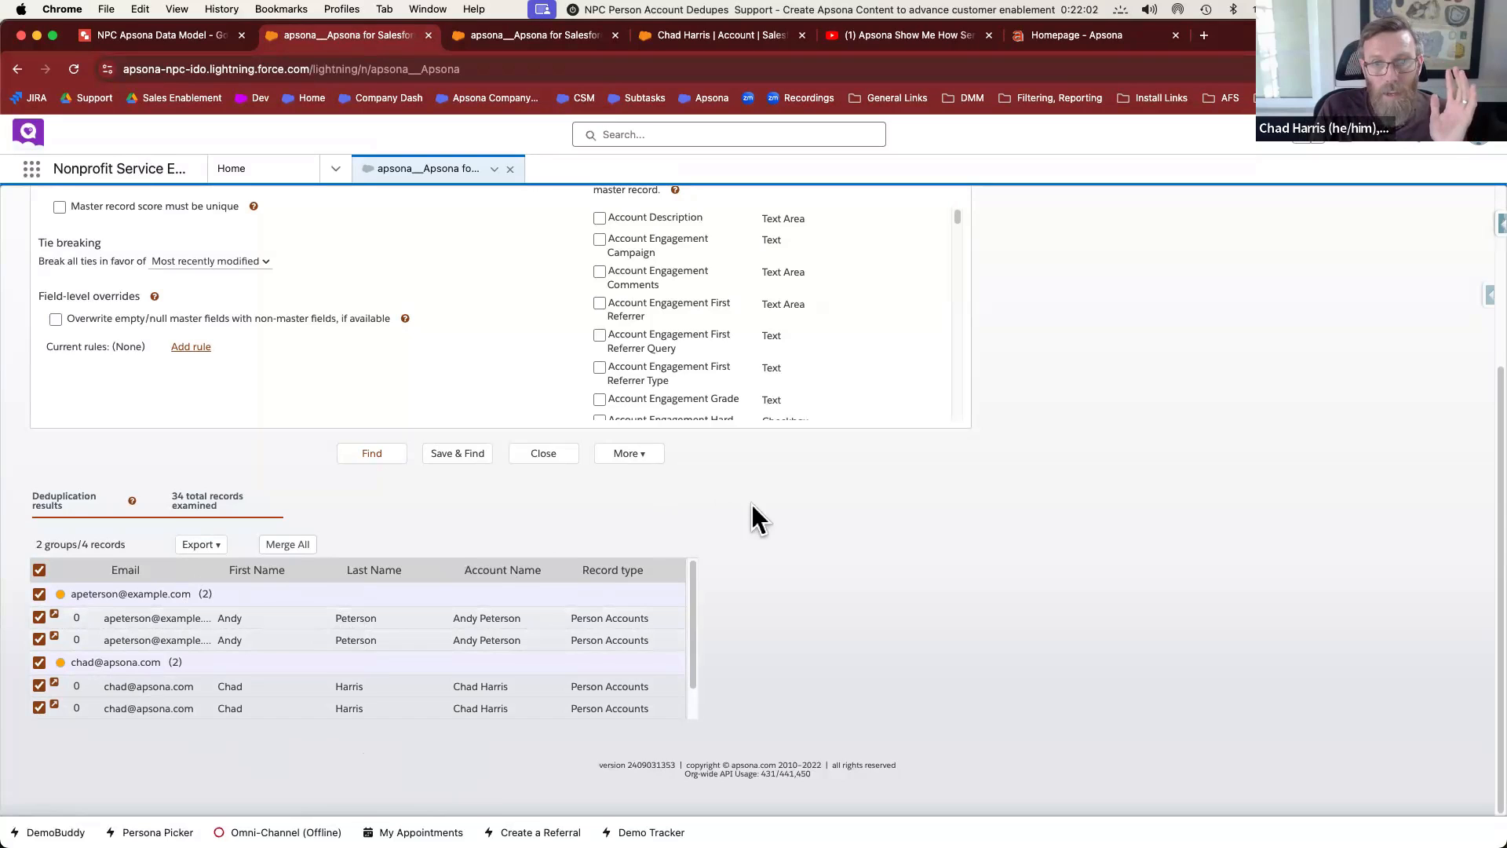
scroll(464, 612, "up", 1)
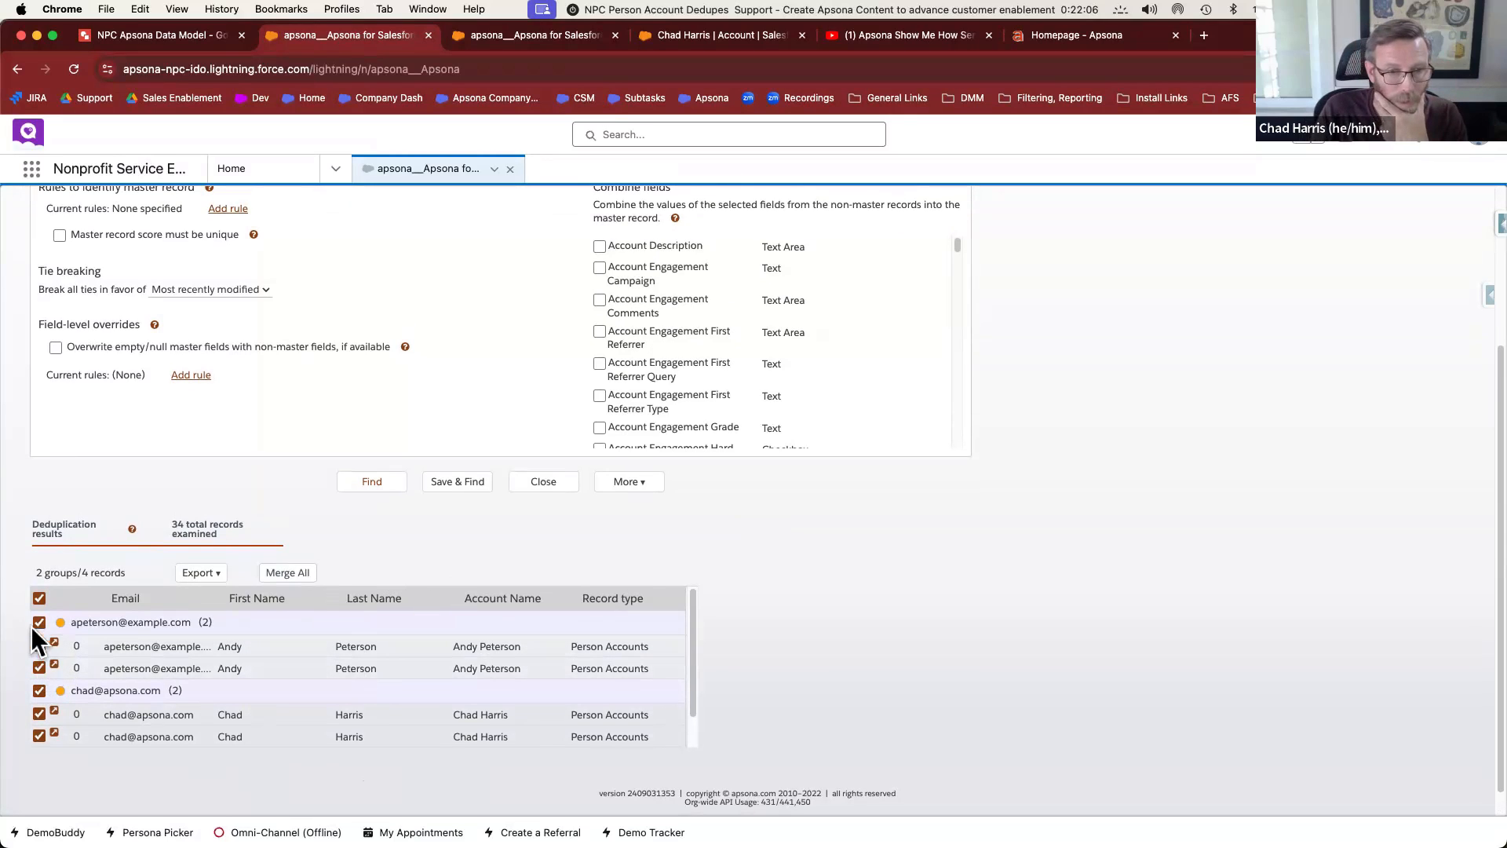
Uncheck the second duplicate group and open both first-group account records in new tabs
left_click(39, 690)
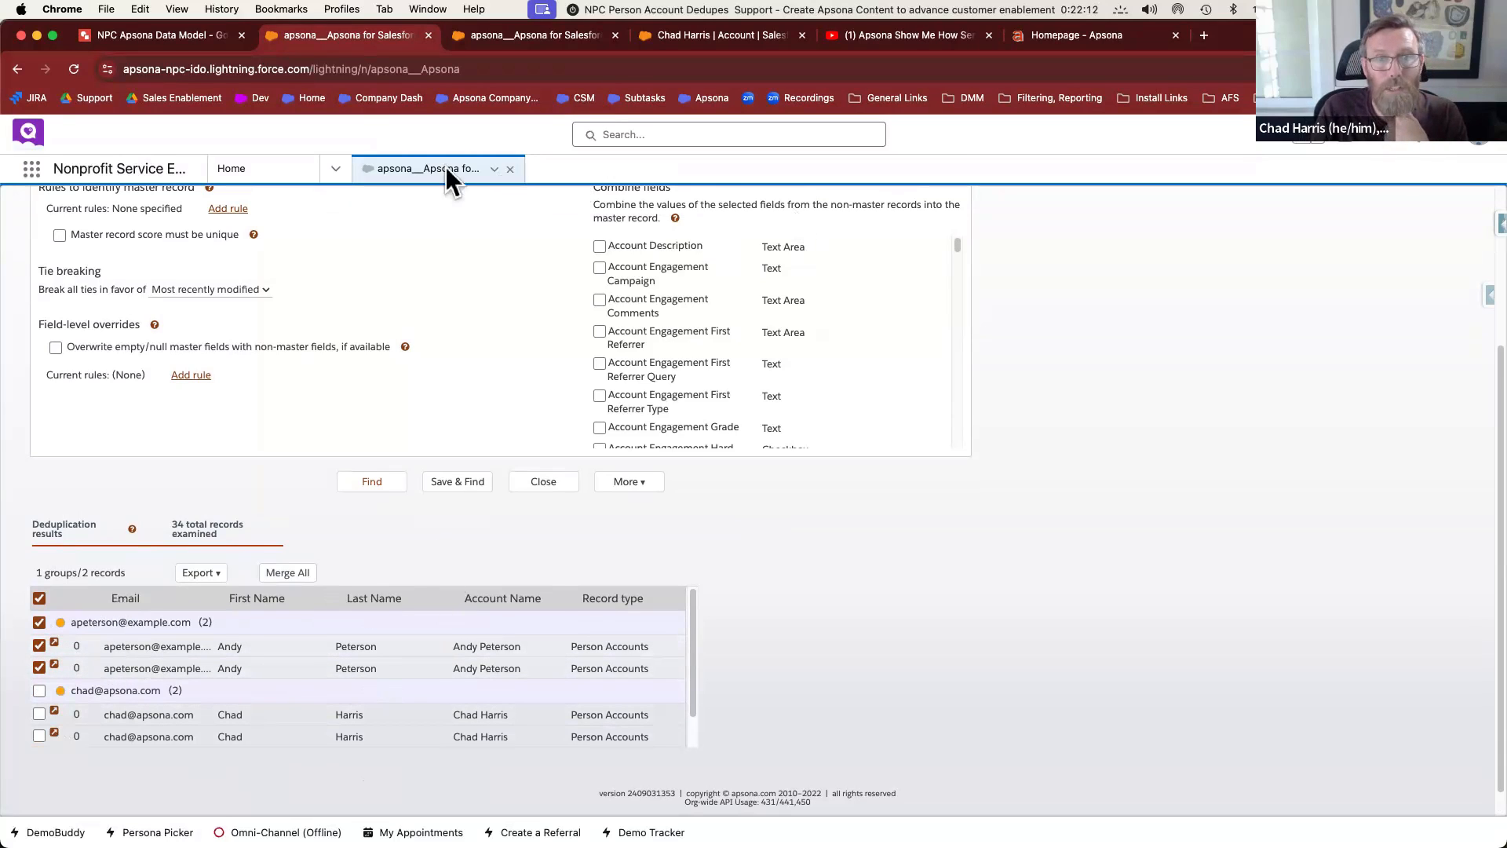
left_click(55, 644)
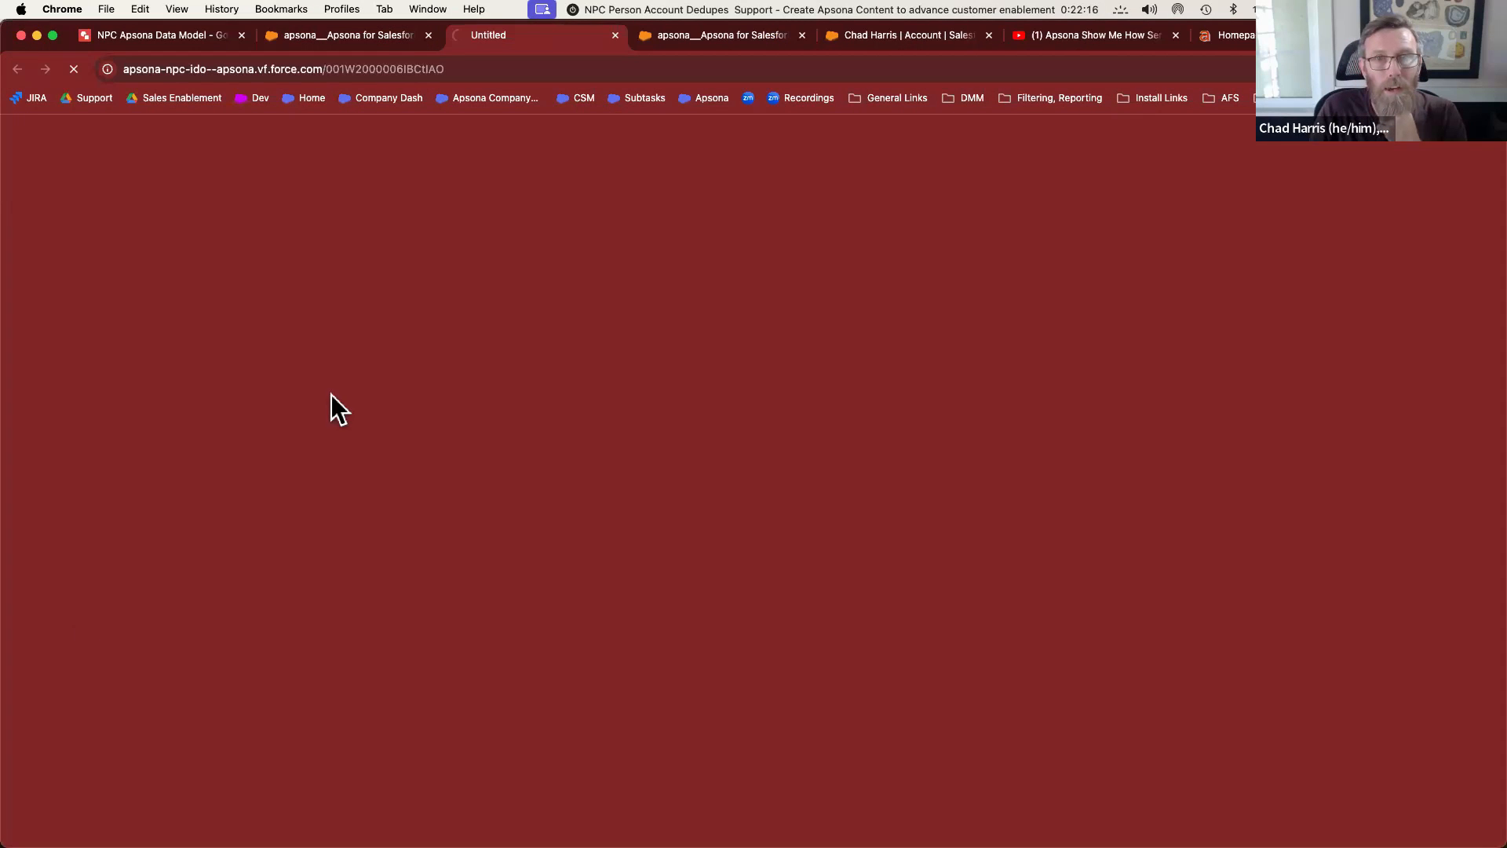
left_click(375, 39)
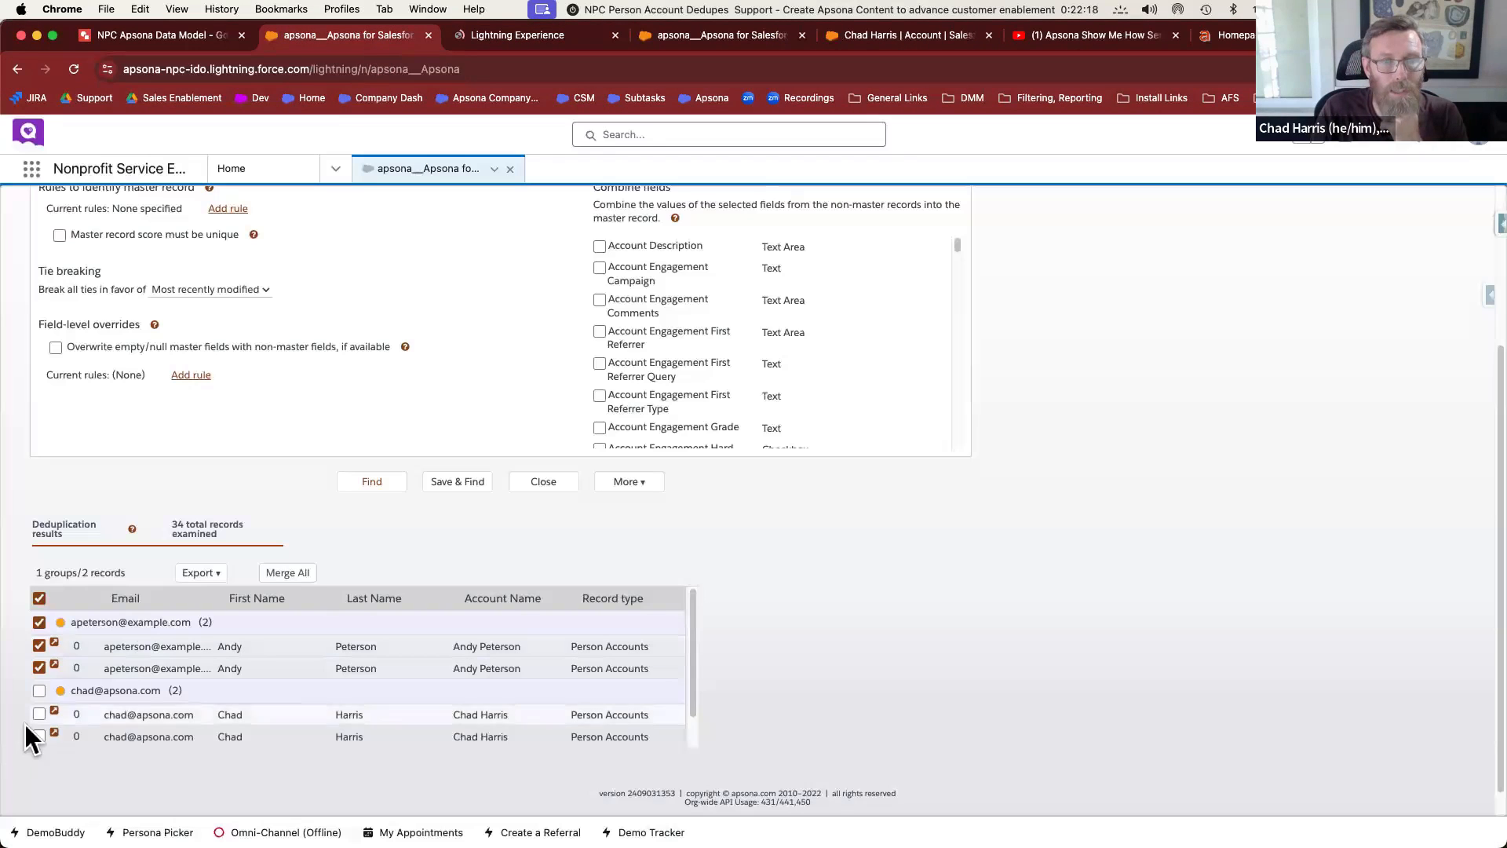
left_click(54, 666)
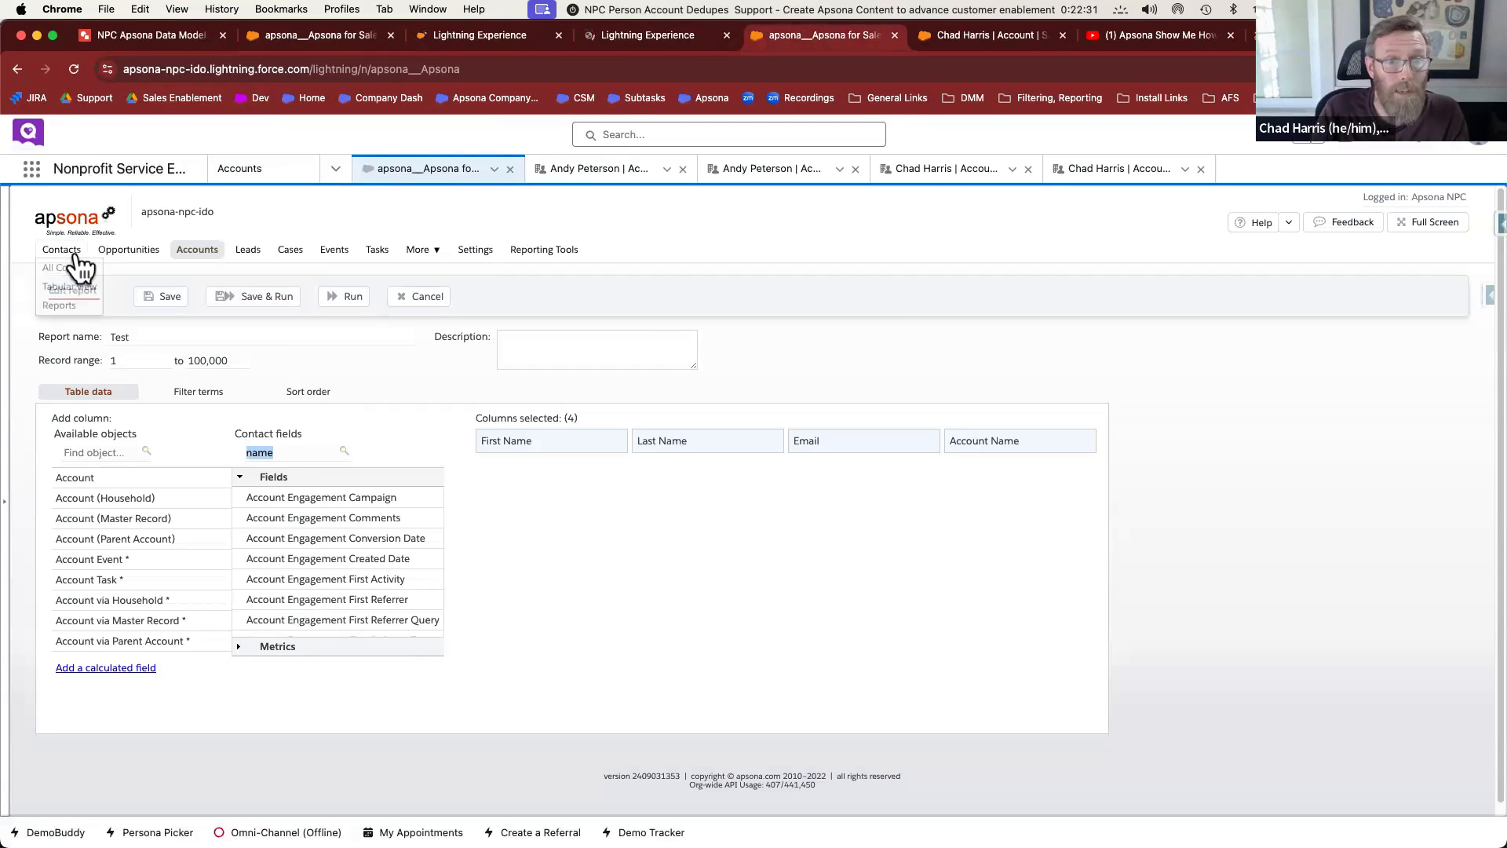
Filter Apsona Contacts by the duplicates' full name, check both account tabs, and return to the dedupe results
left_click(75, 252)
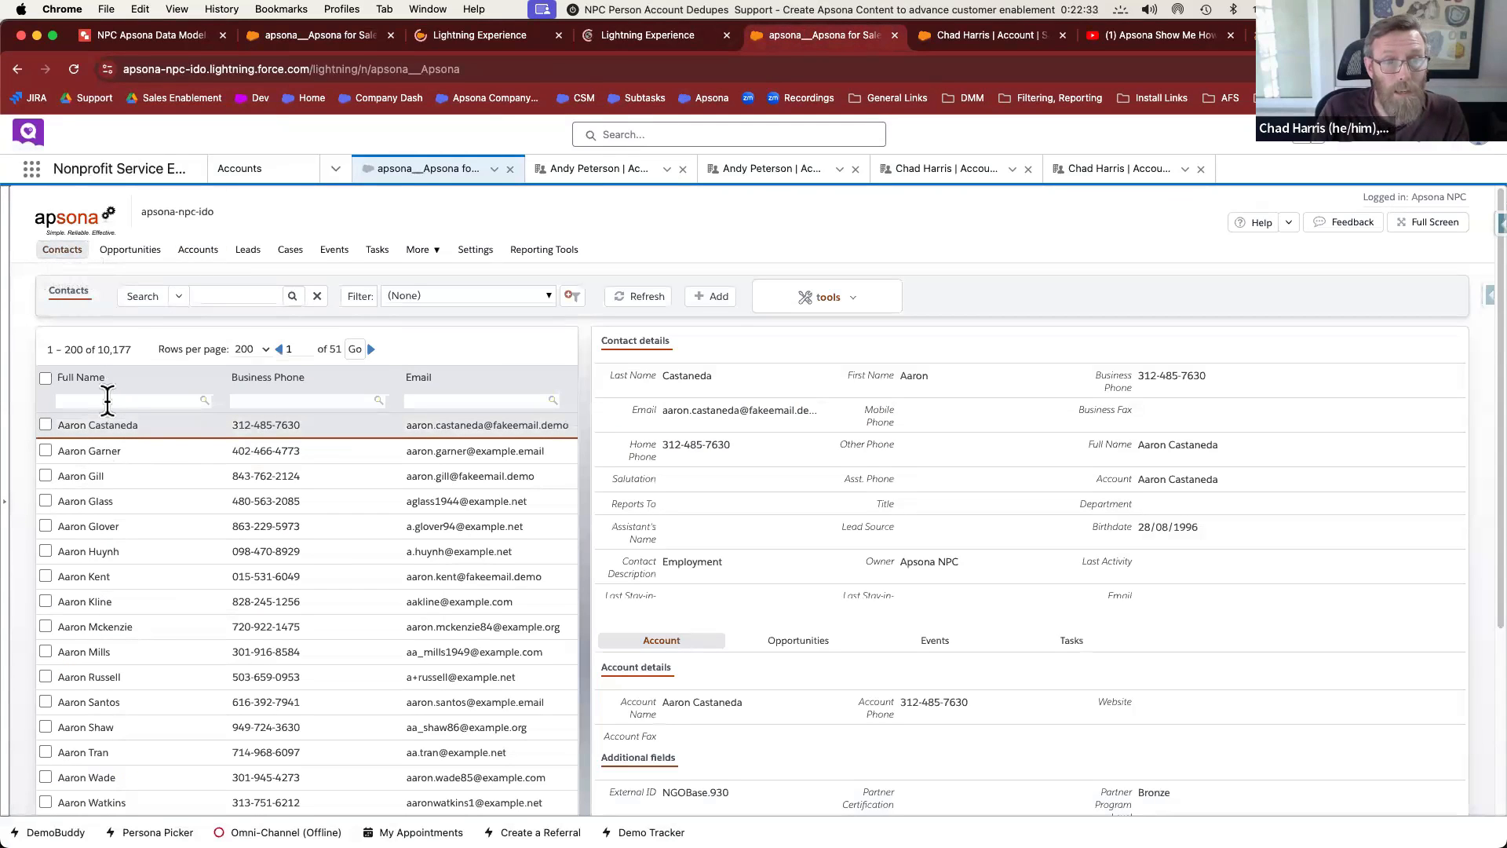
left_click(108, 401)
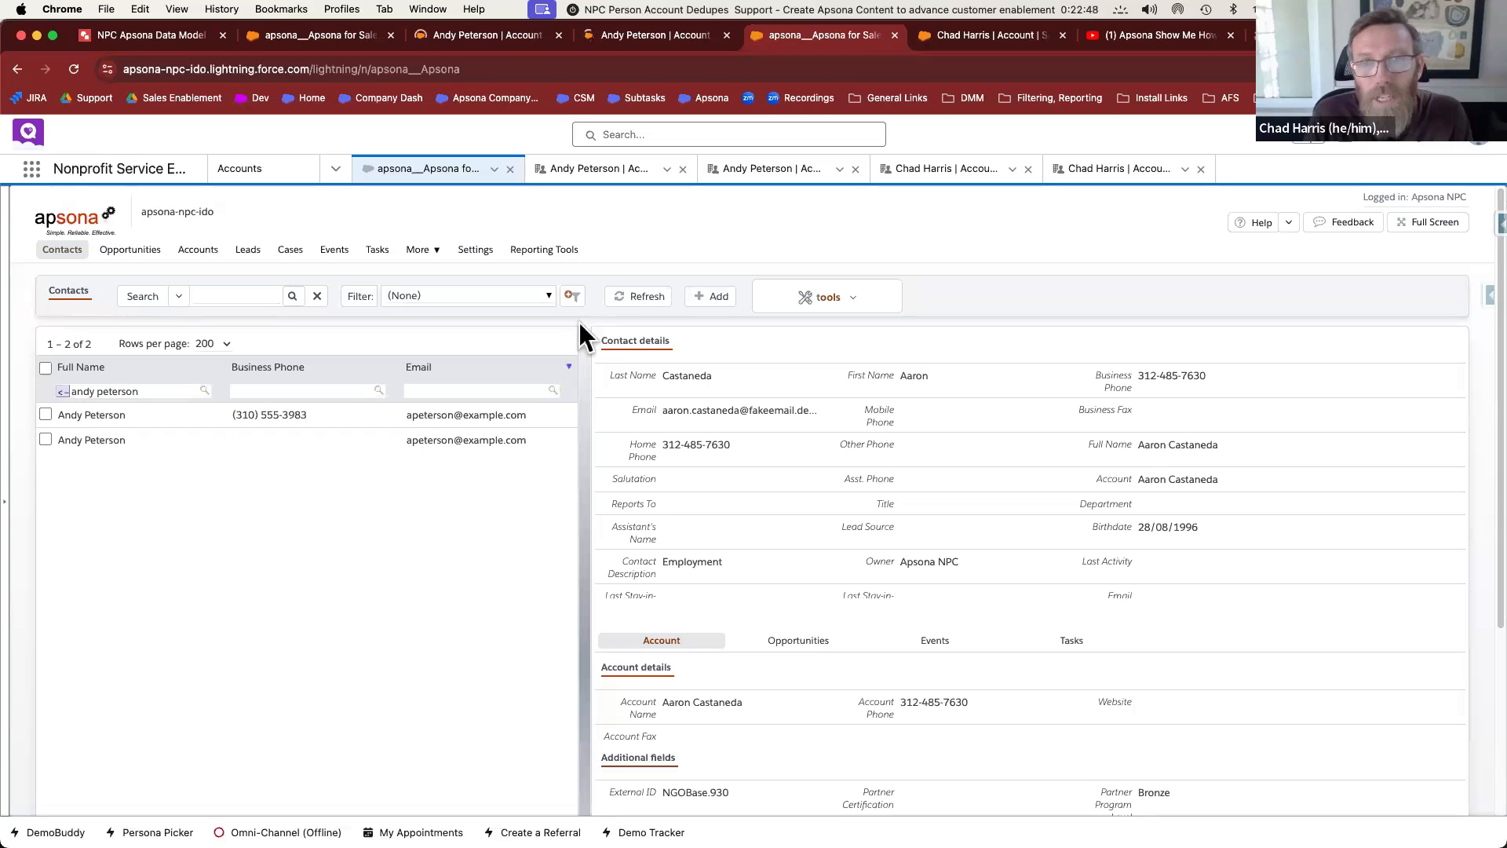
left_click(511, 39)
left_click(624, 34)
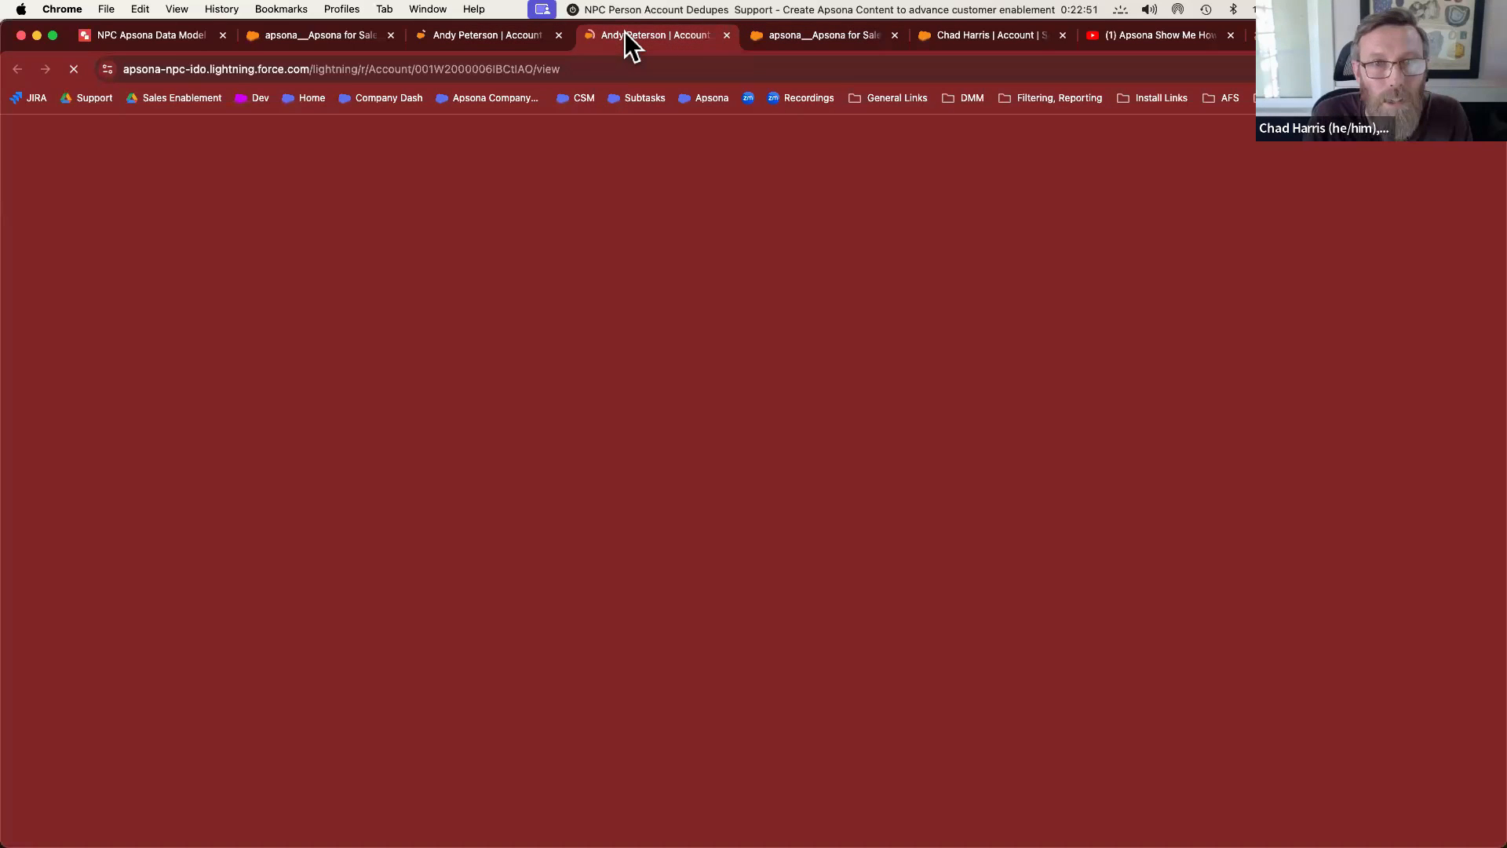
left_click(317, 37)
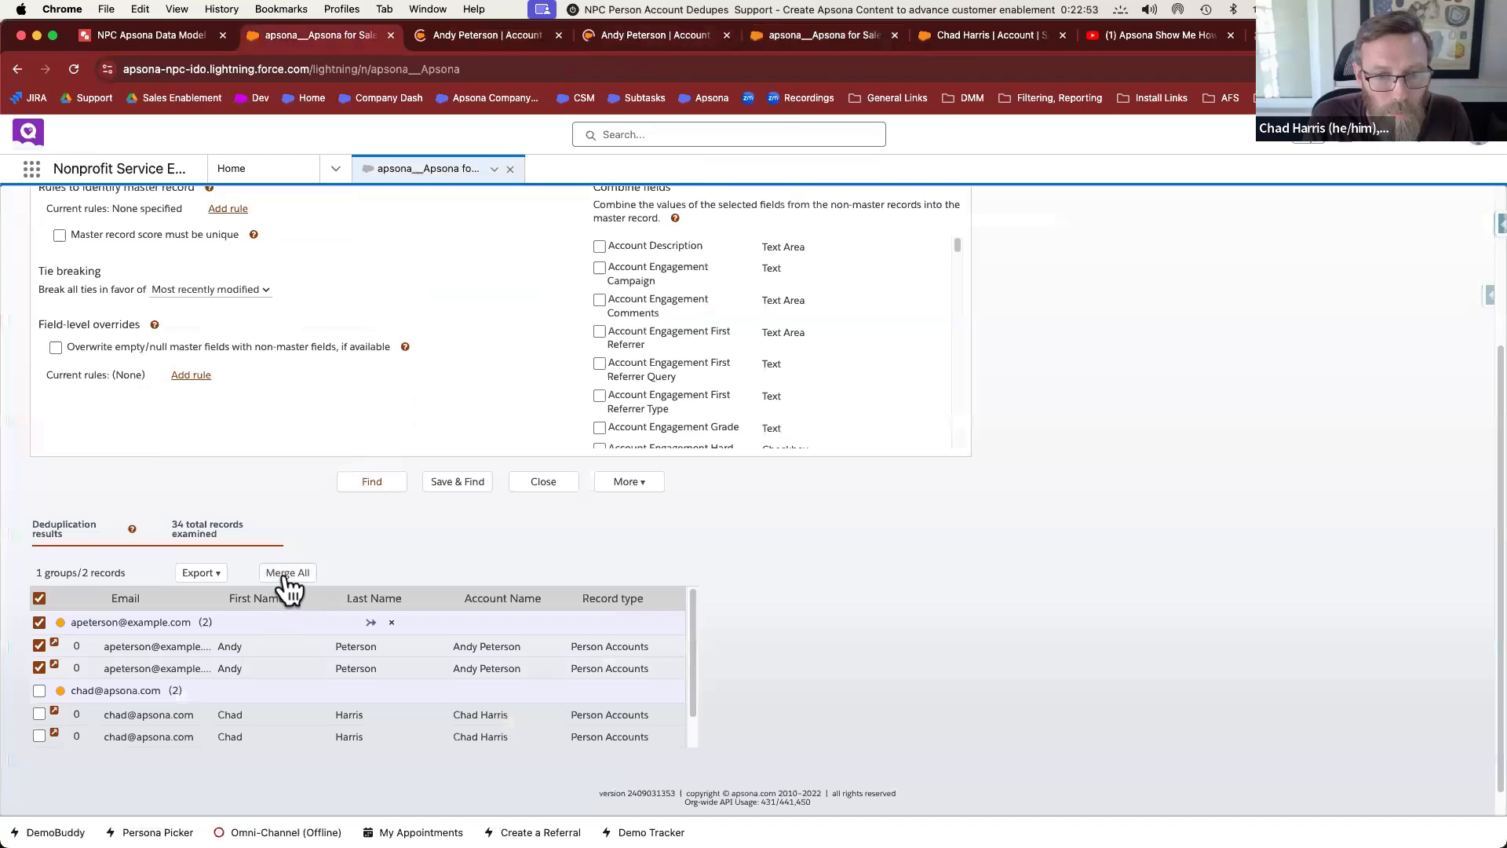
Merge the first duplicate group into its first record as master and download the results file
left_click(288, 573)
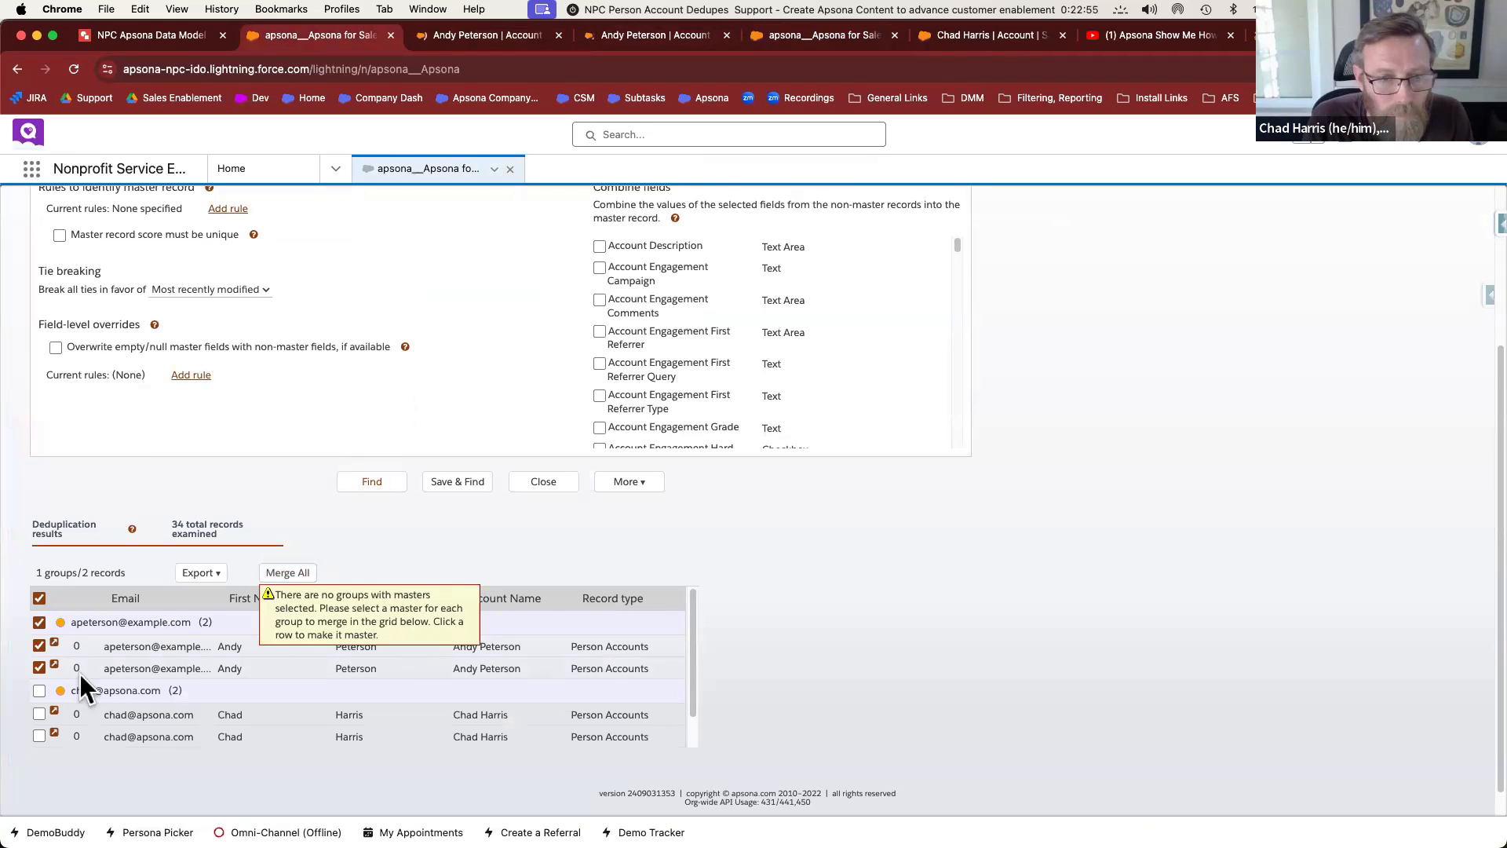
left_click(153, 648)
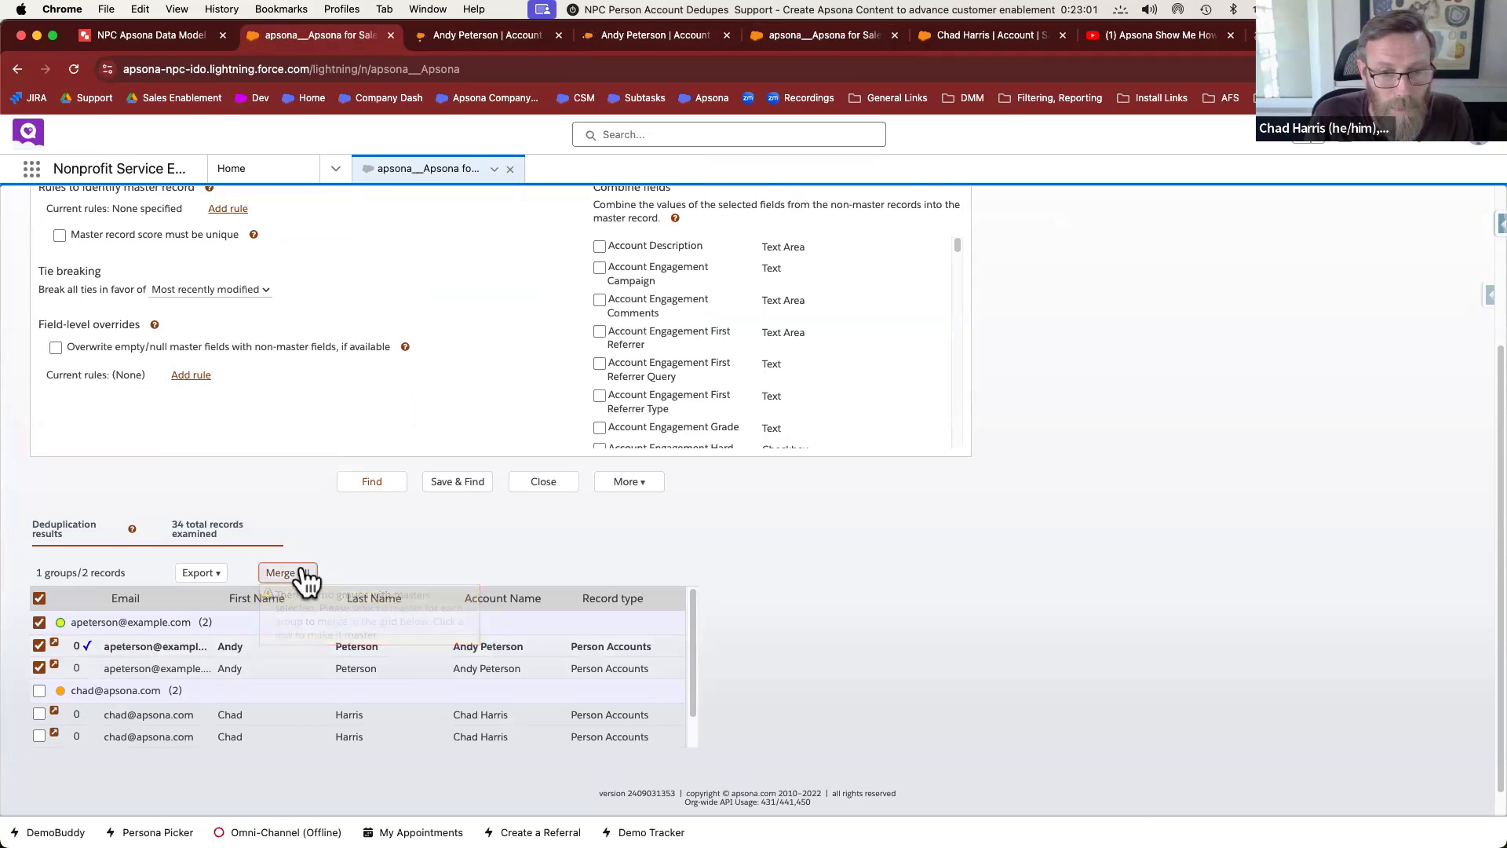
left_click(303, 575)
left_click(721, 607)
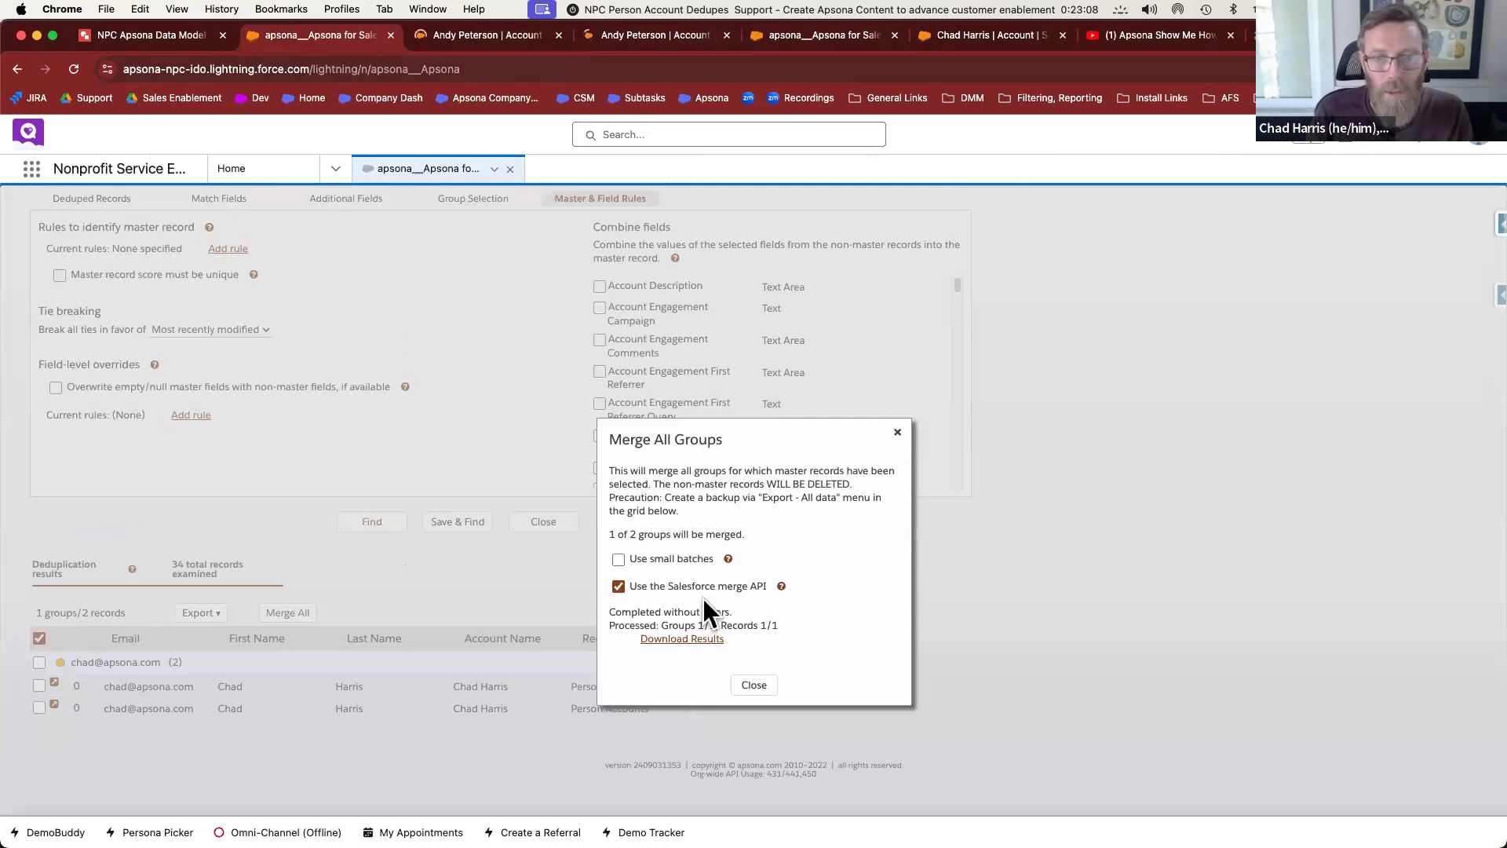
left_click(691, 638)
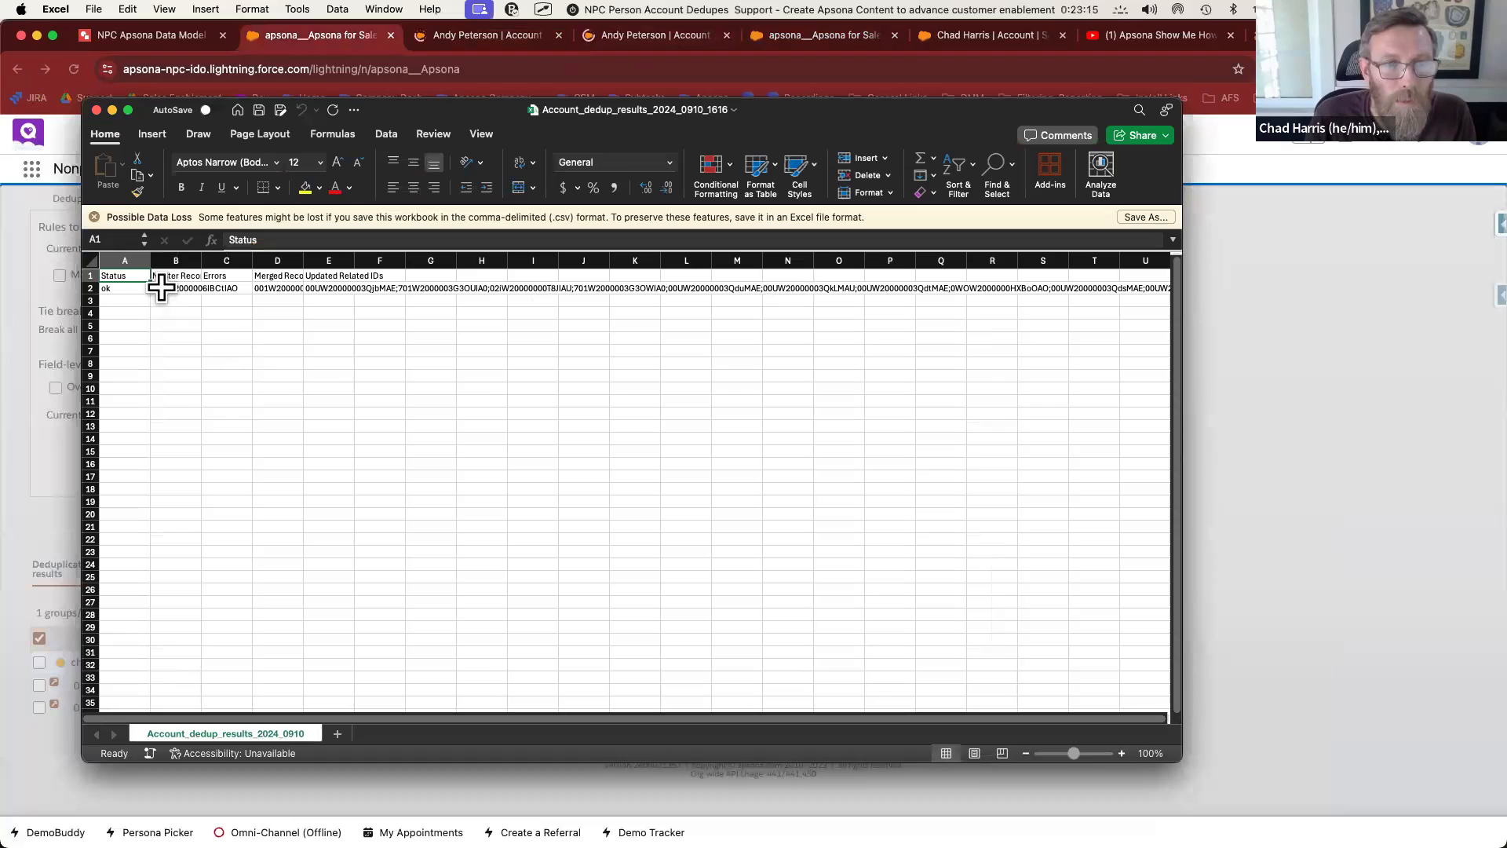
Inspect cells B2–E2 of the merge results and widen column E to read the updated related IDs
left_click(161, 288)
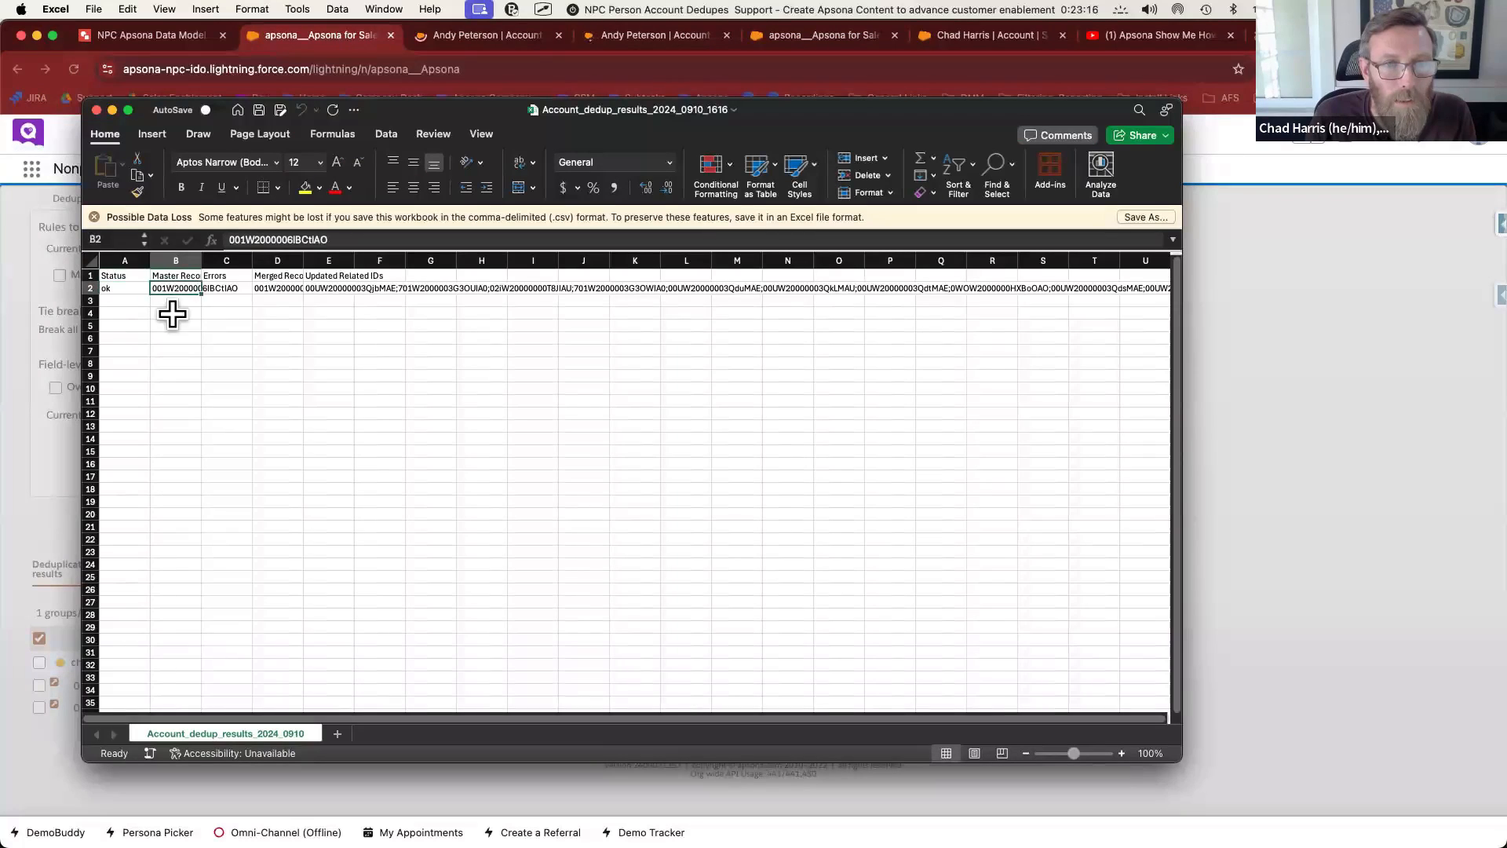
left_click(227, 289)
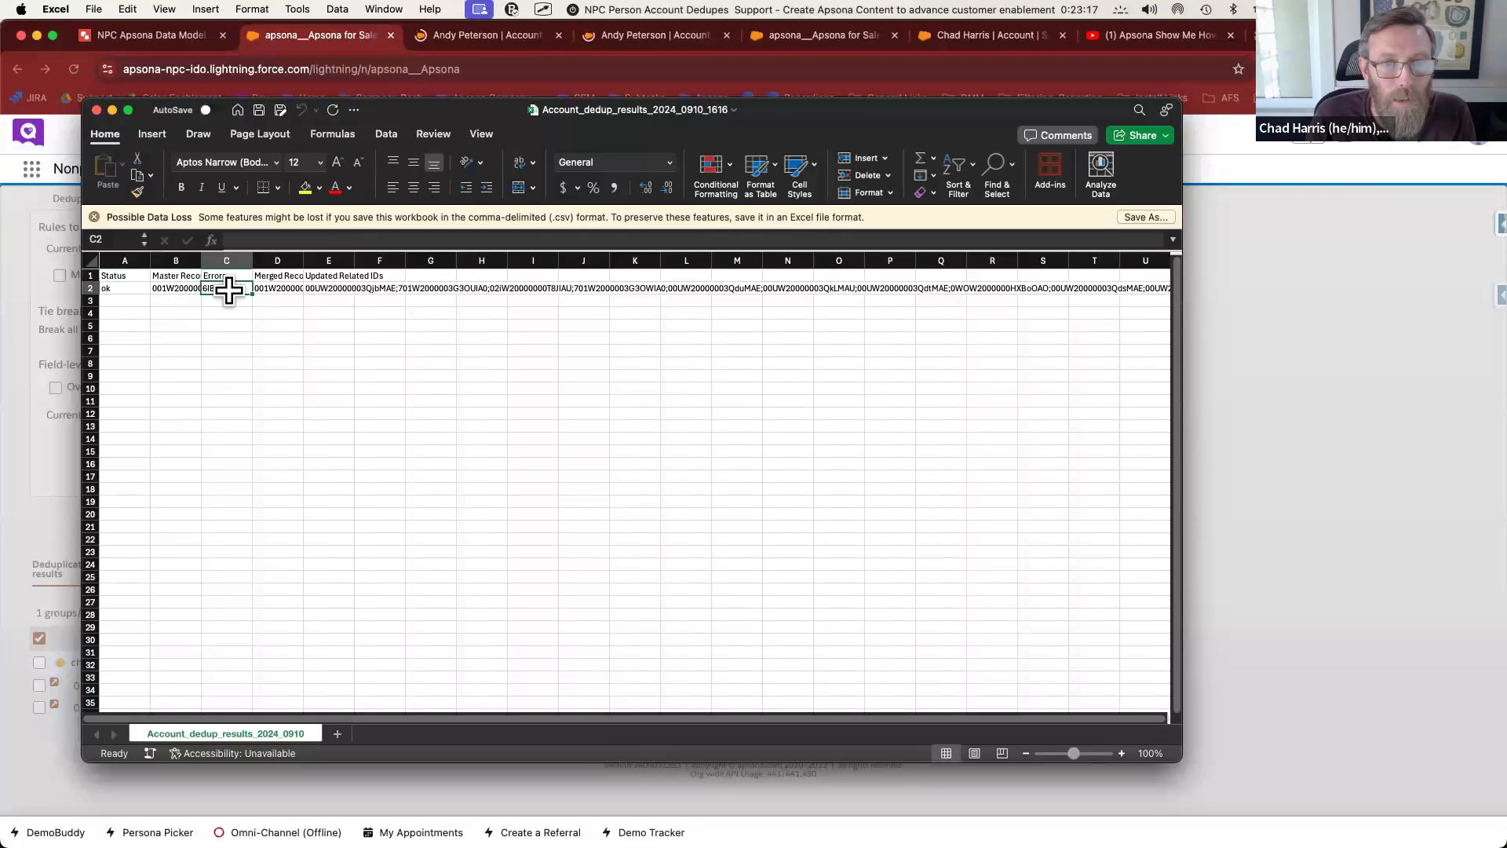
left_click(270, 289)
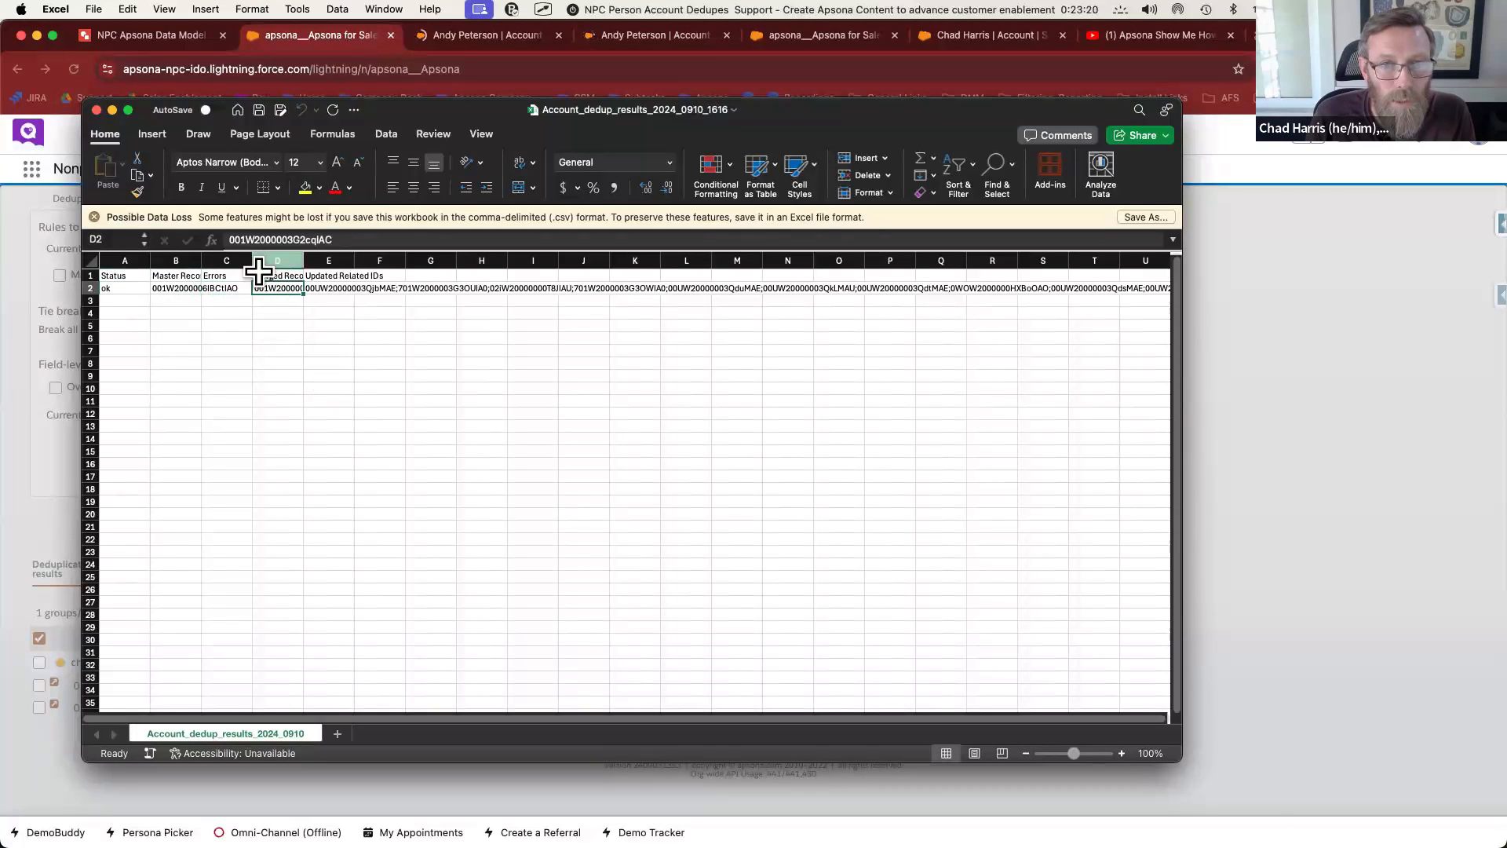
left_click(325, 284)
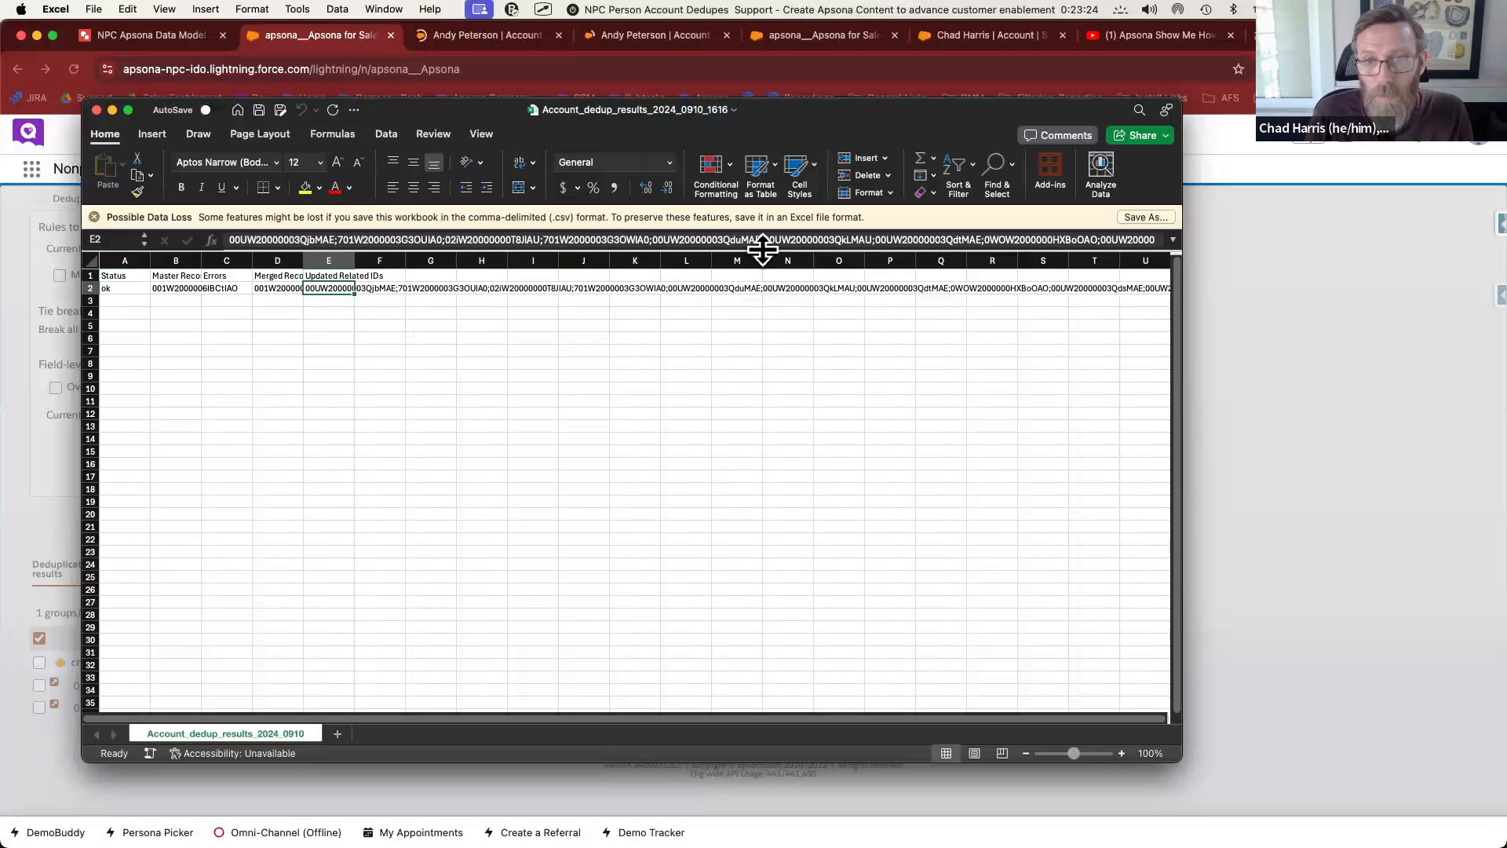
left_click_drag(354, 266, 512, 270)
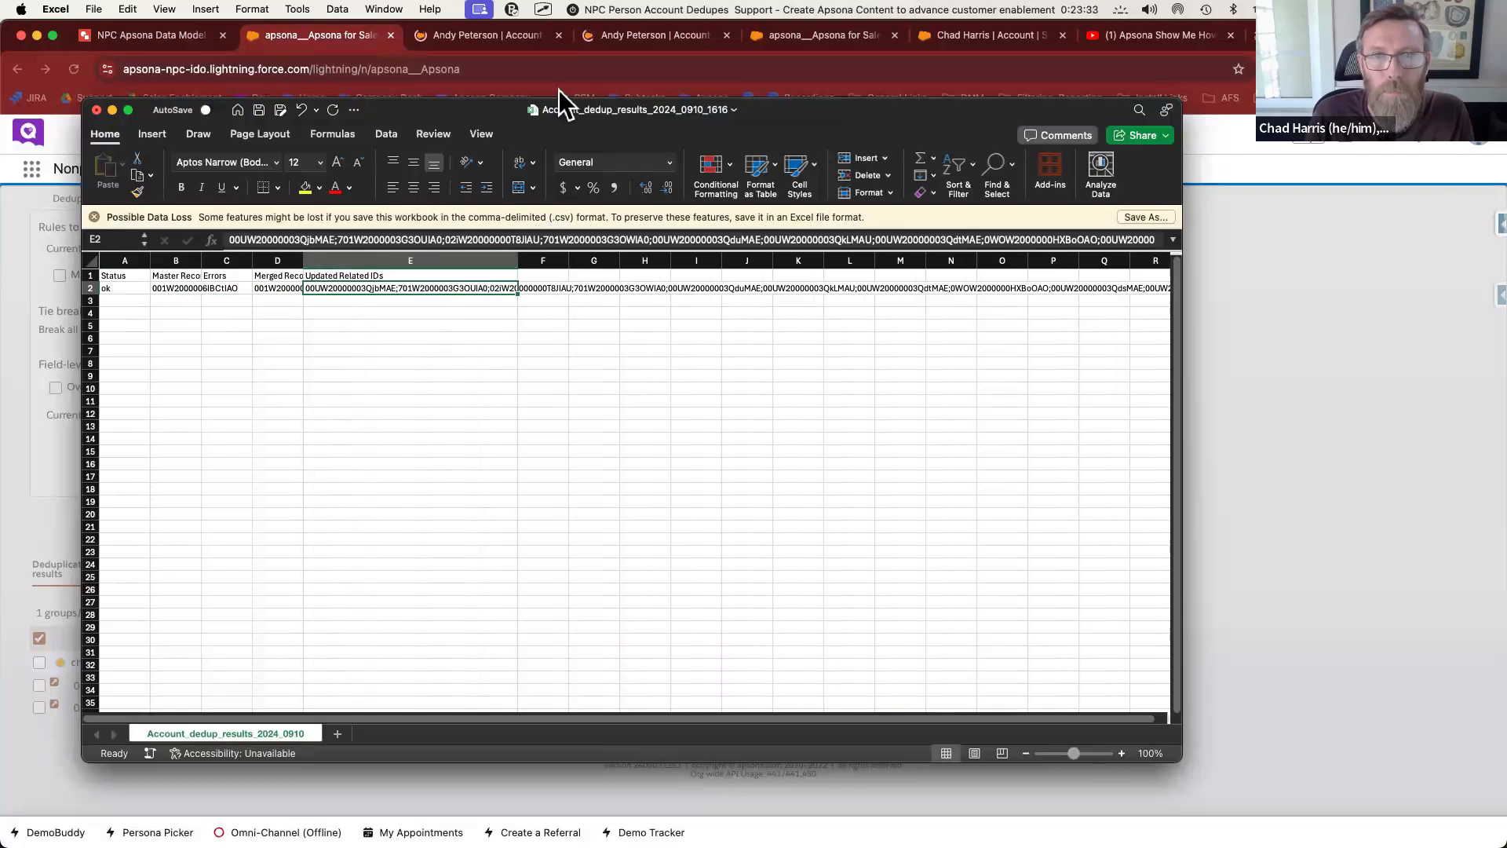
Reload both duplicate account tabs to confirm one account no longer loads after the merge
left_click(487, 40)
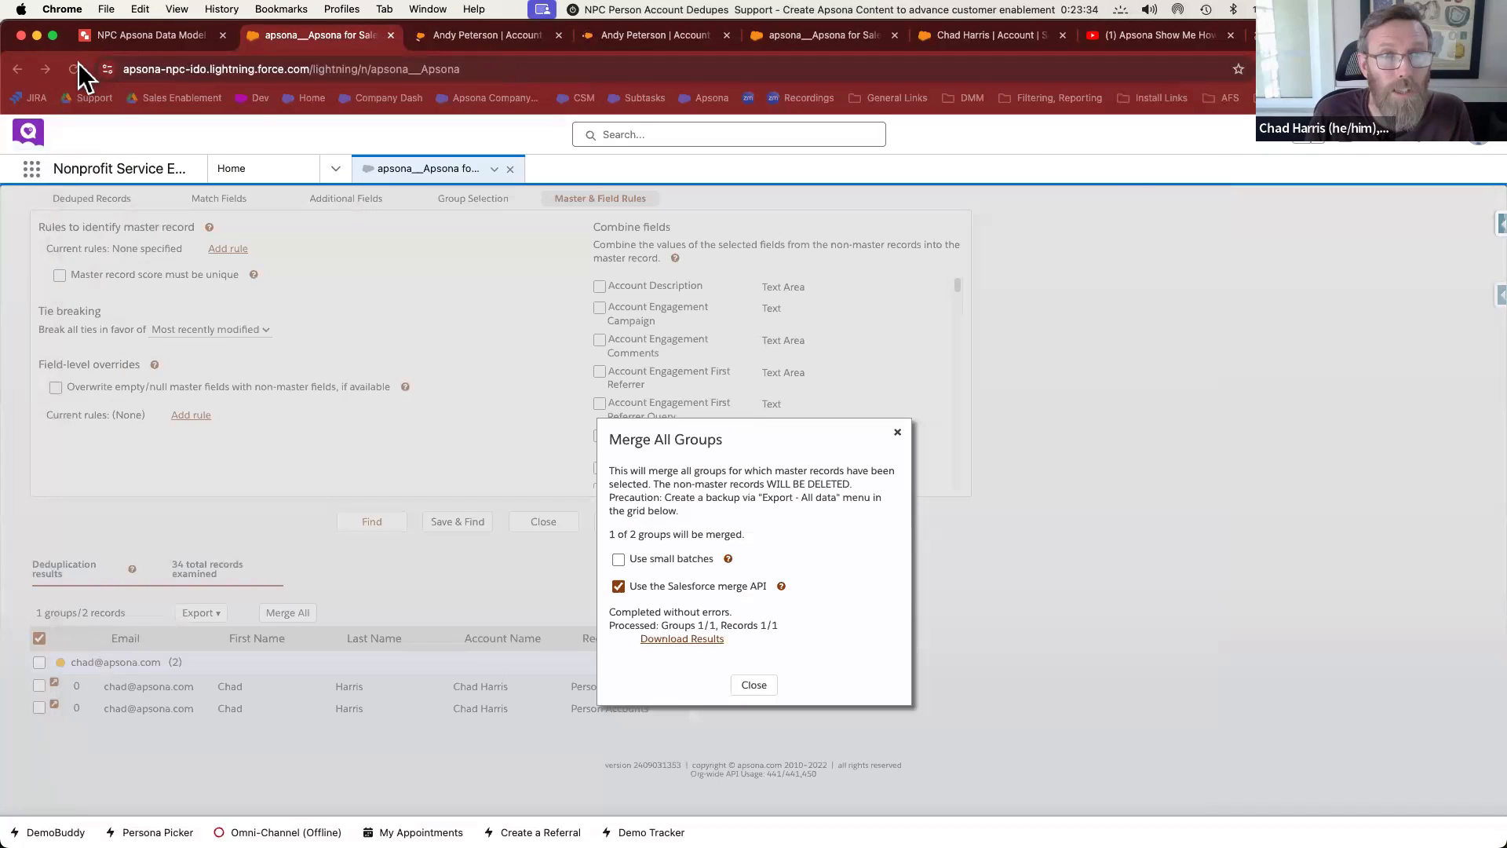
left_click(73, 68)
left_click(655, 36)
left_click(70, 69)
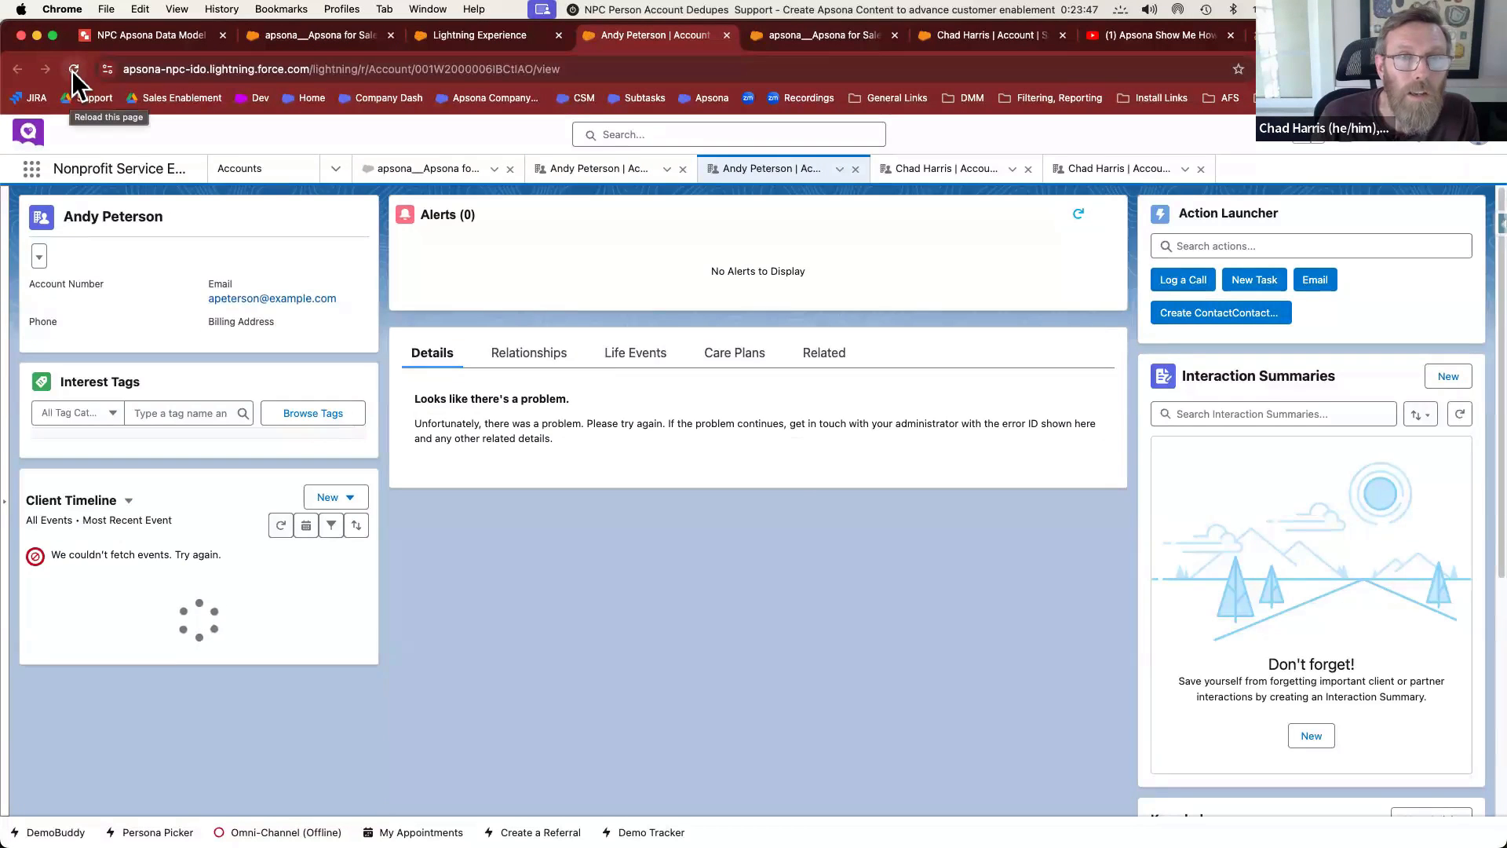
left_click(73, 69)
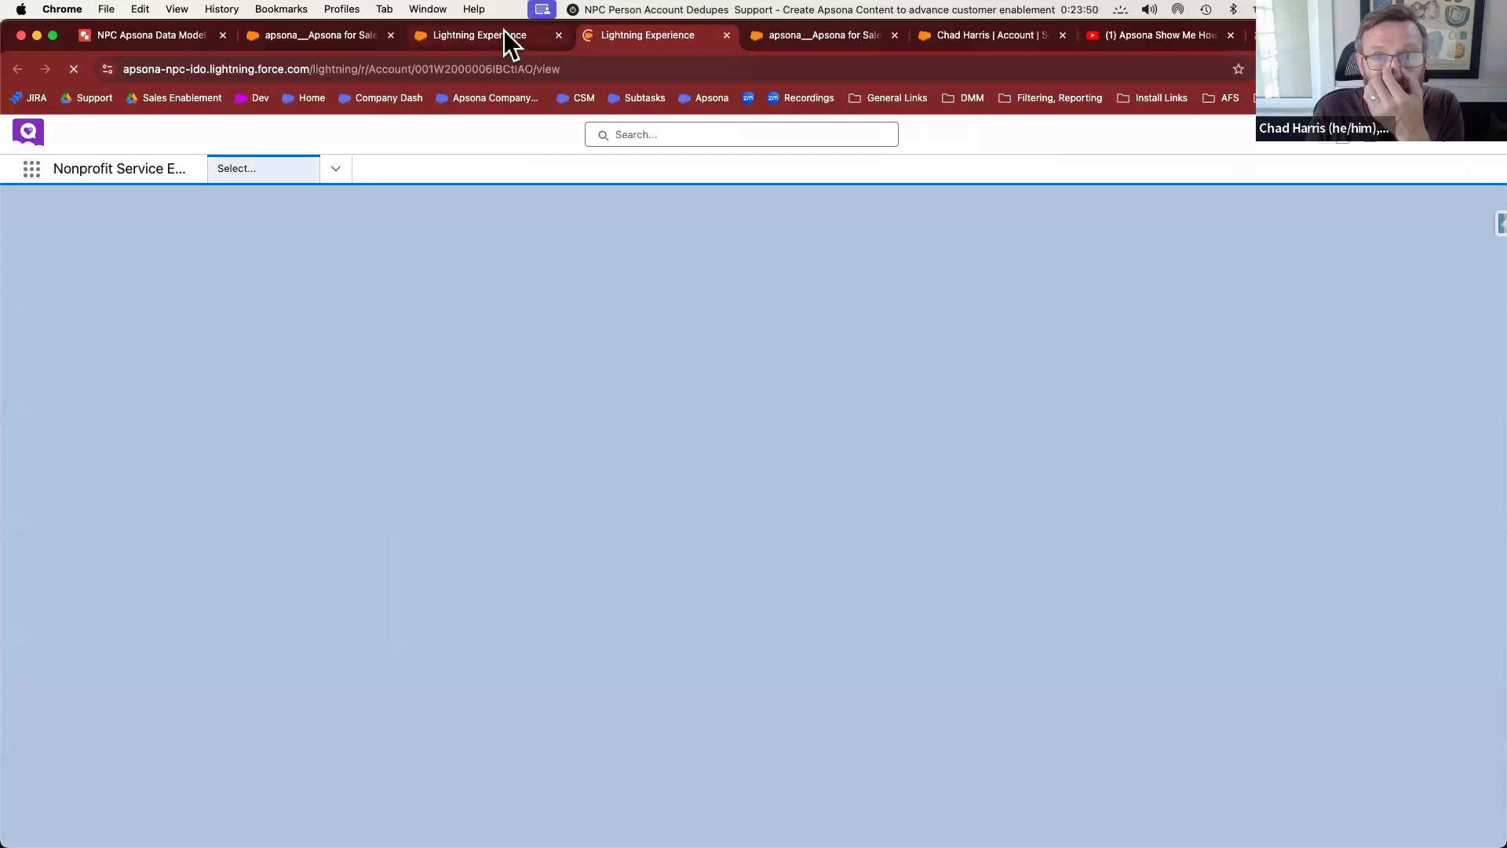
left_click(503, 30)
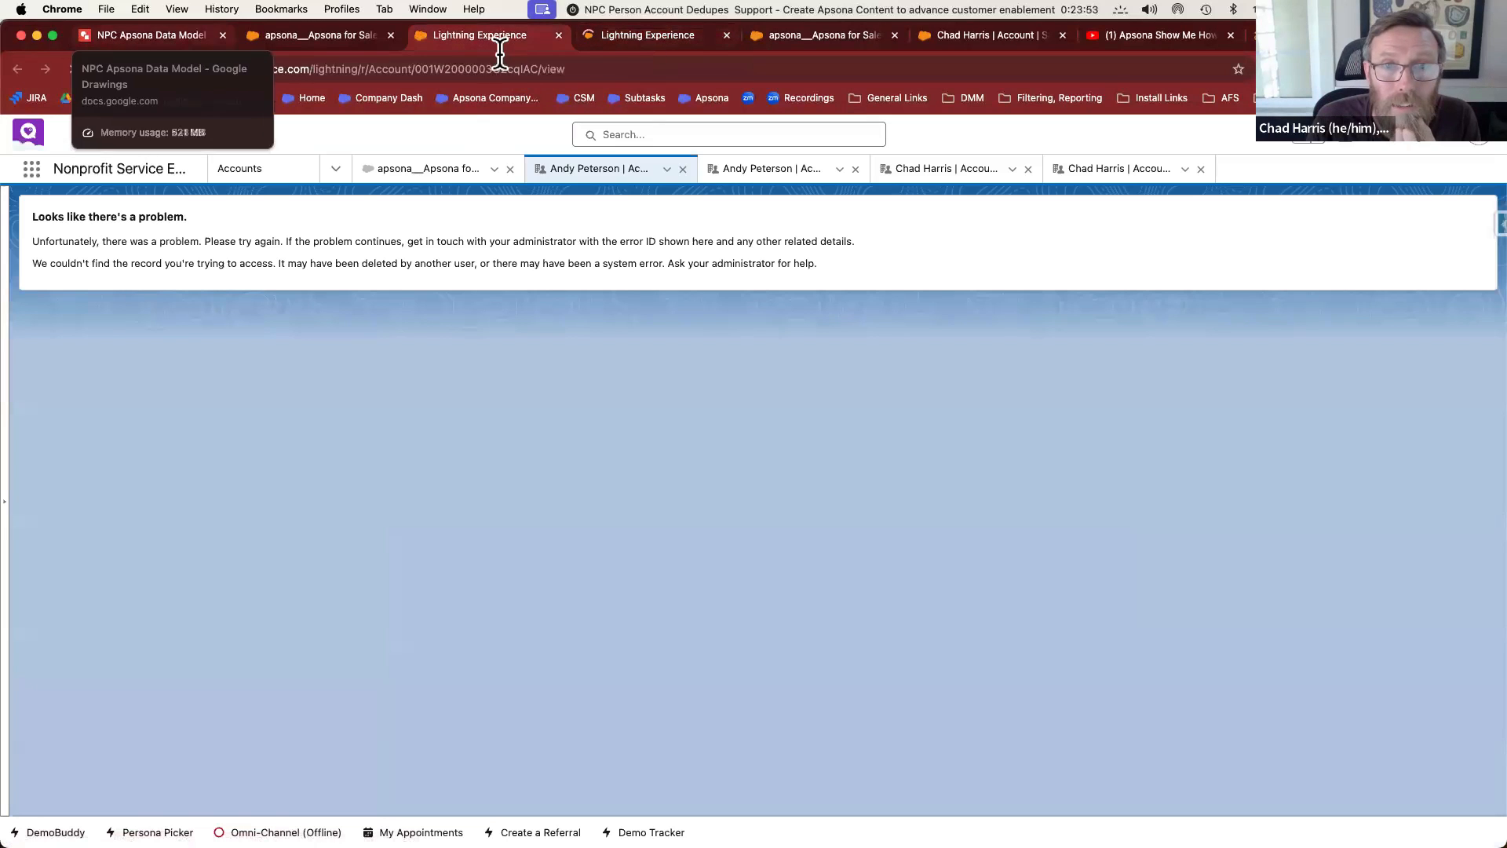
left_click(628, 33)
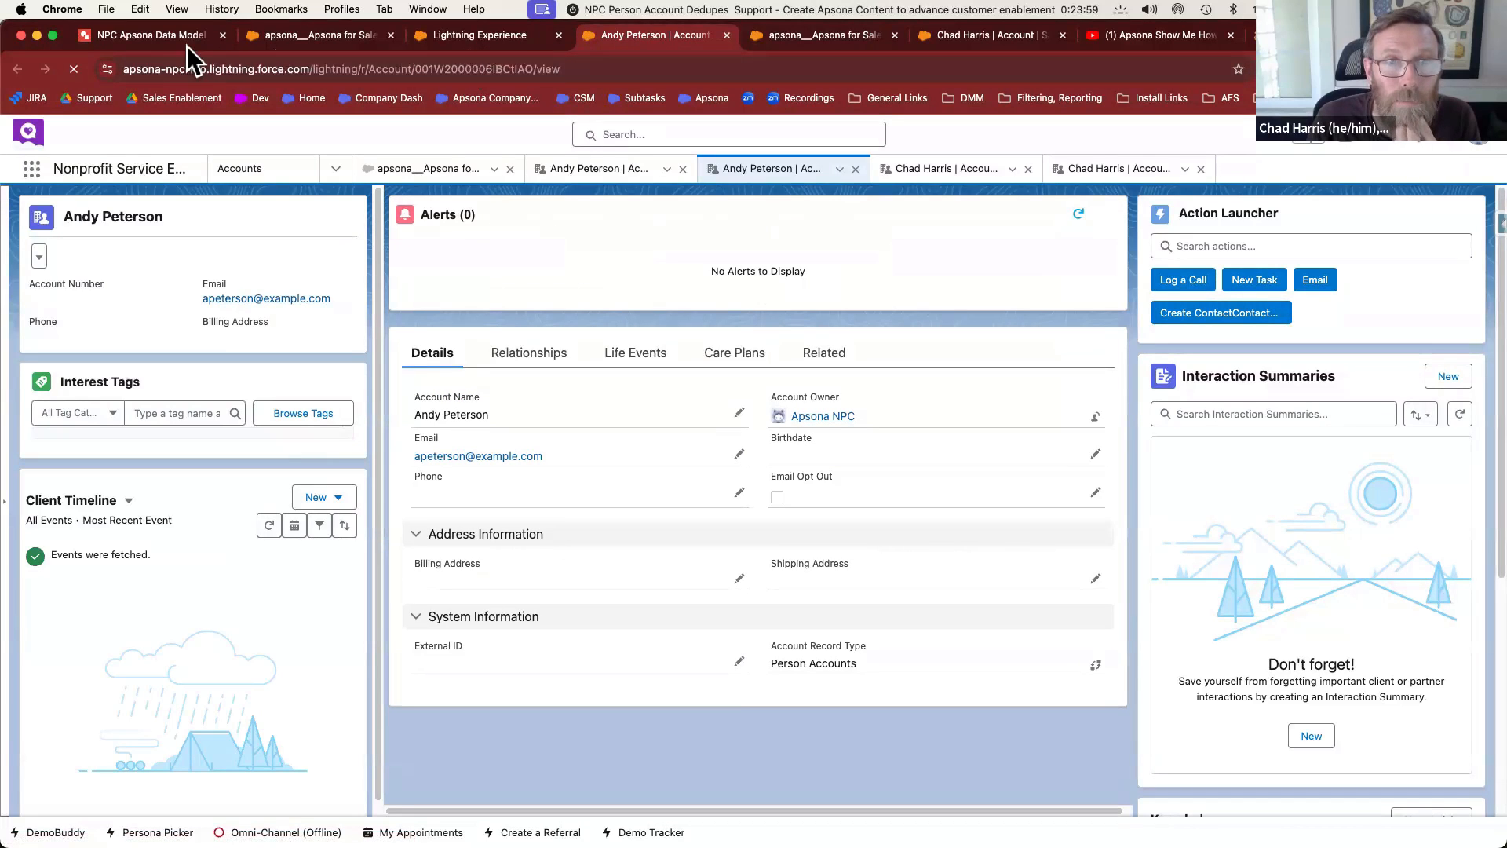
Refresh the Apsona Contacts list, now showing one matching contact, and duplicate the browser tab
left_click(140, 37)
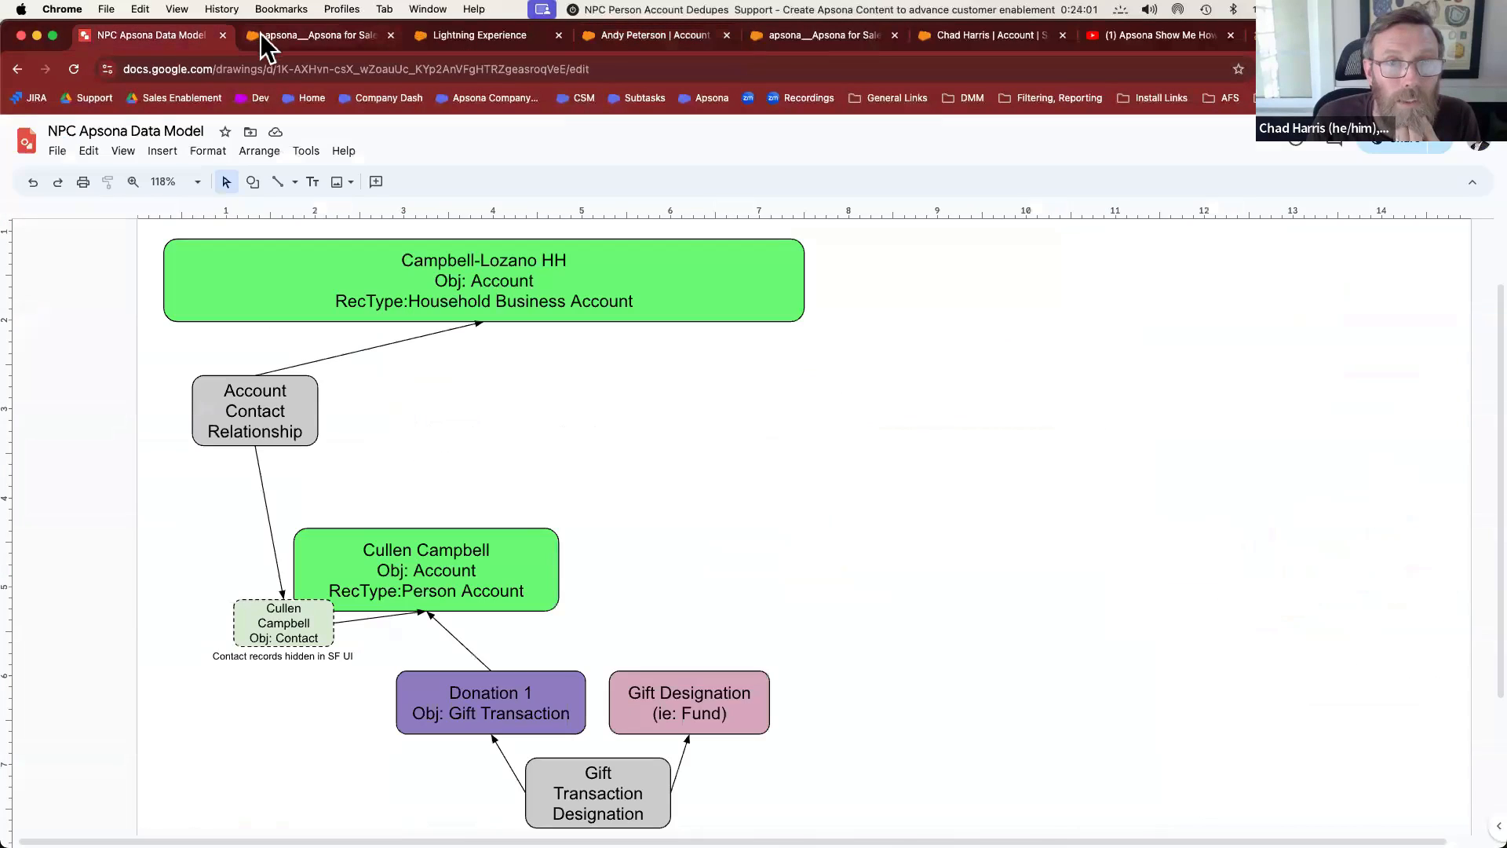
left_click(260, 33)
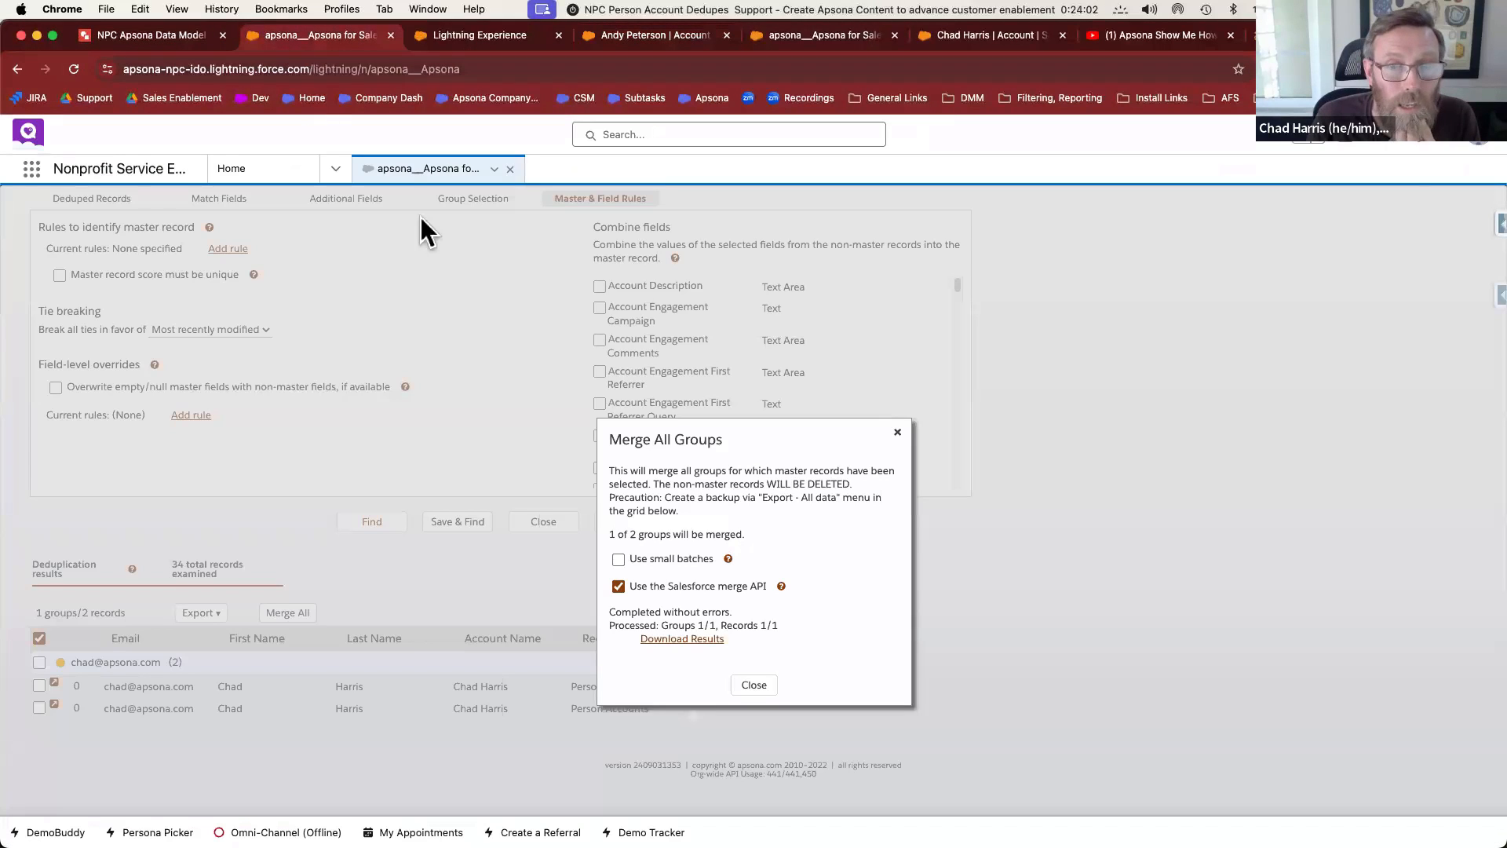
left_click(807, 39)
left_click(629, 306)
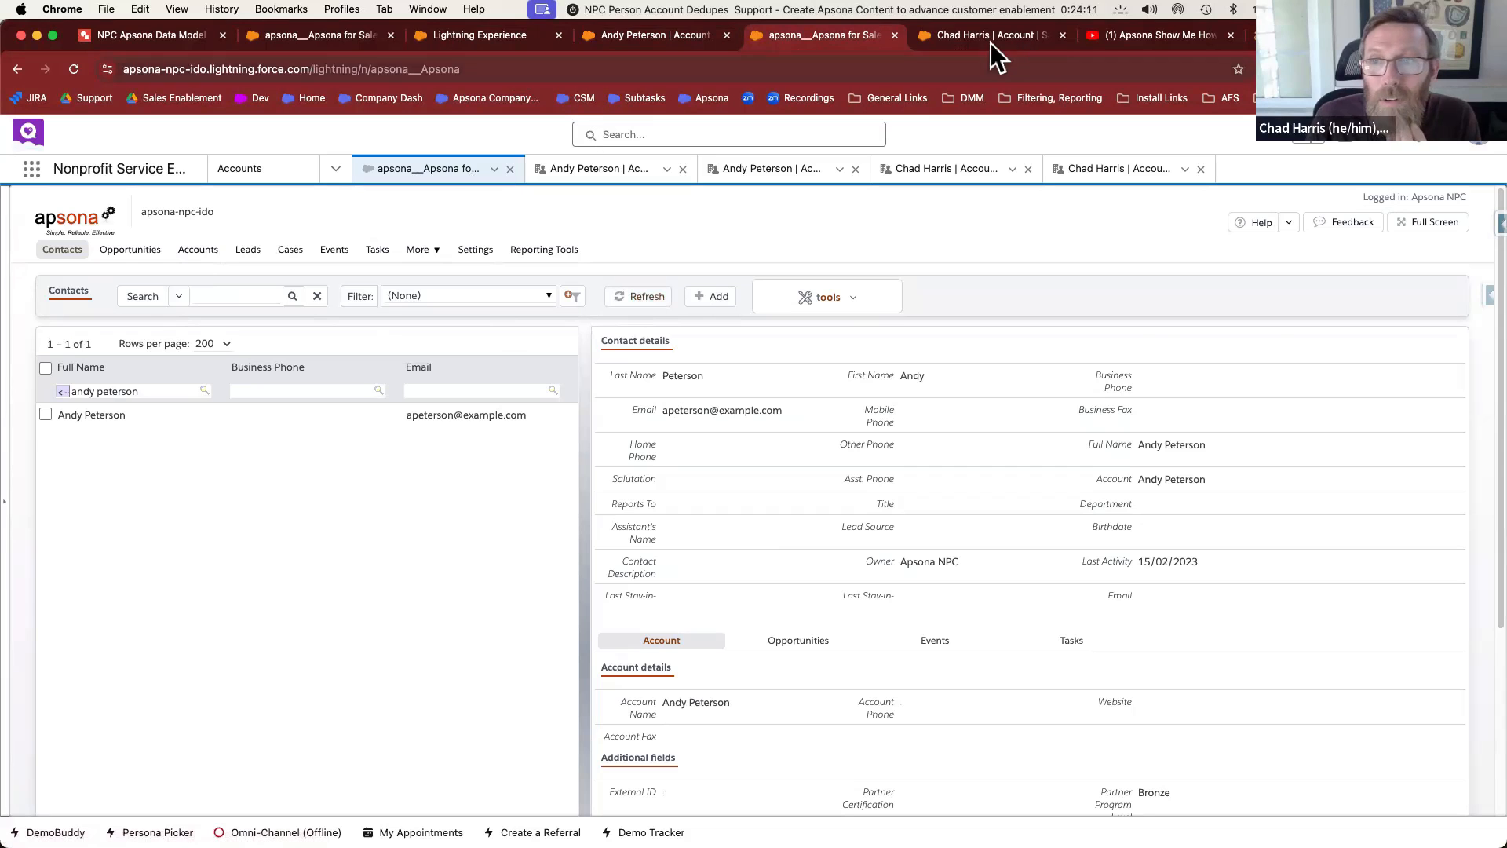
right_click(869, 37)
left_click(912, 157)
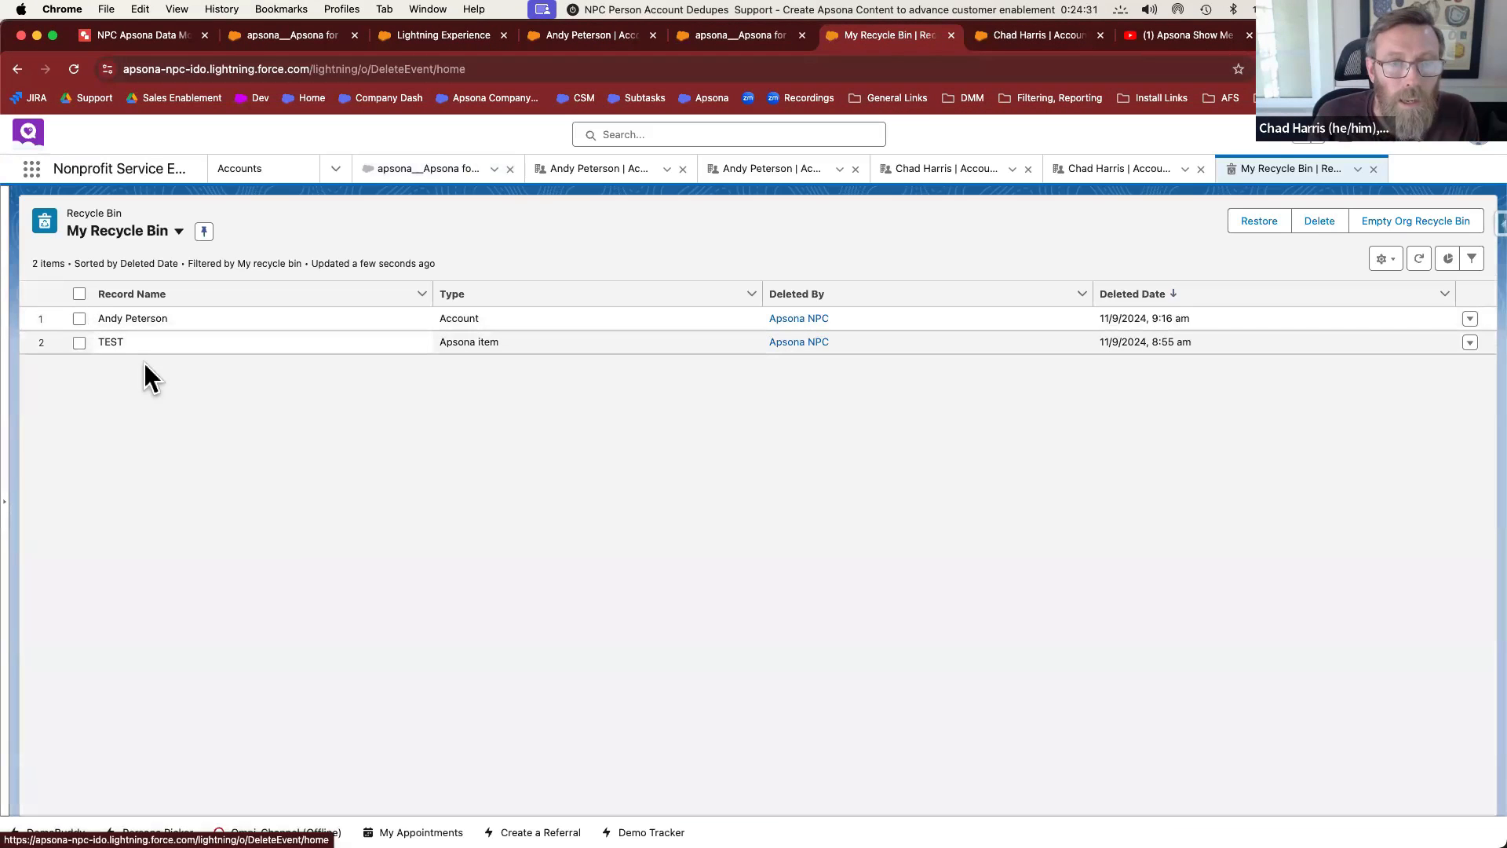
Check the deleted Account entry's Type in the Recycle Bin
double_click(452, 318)
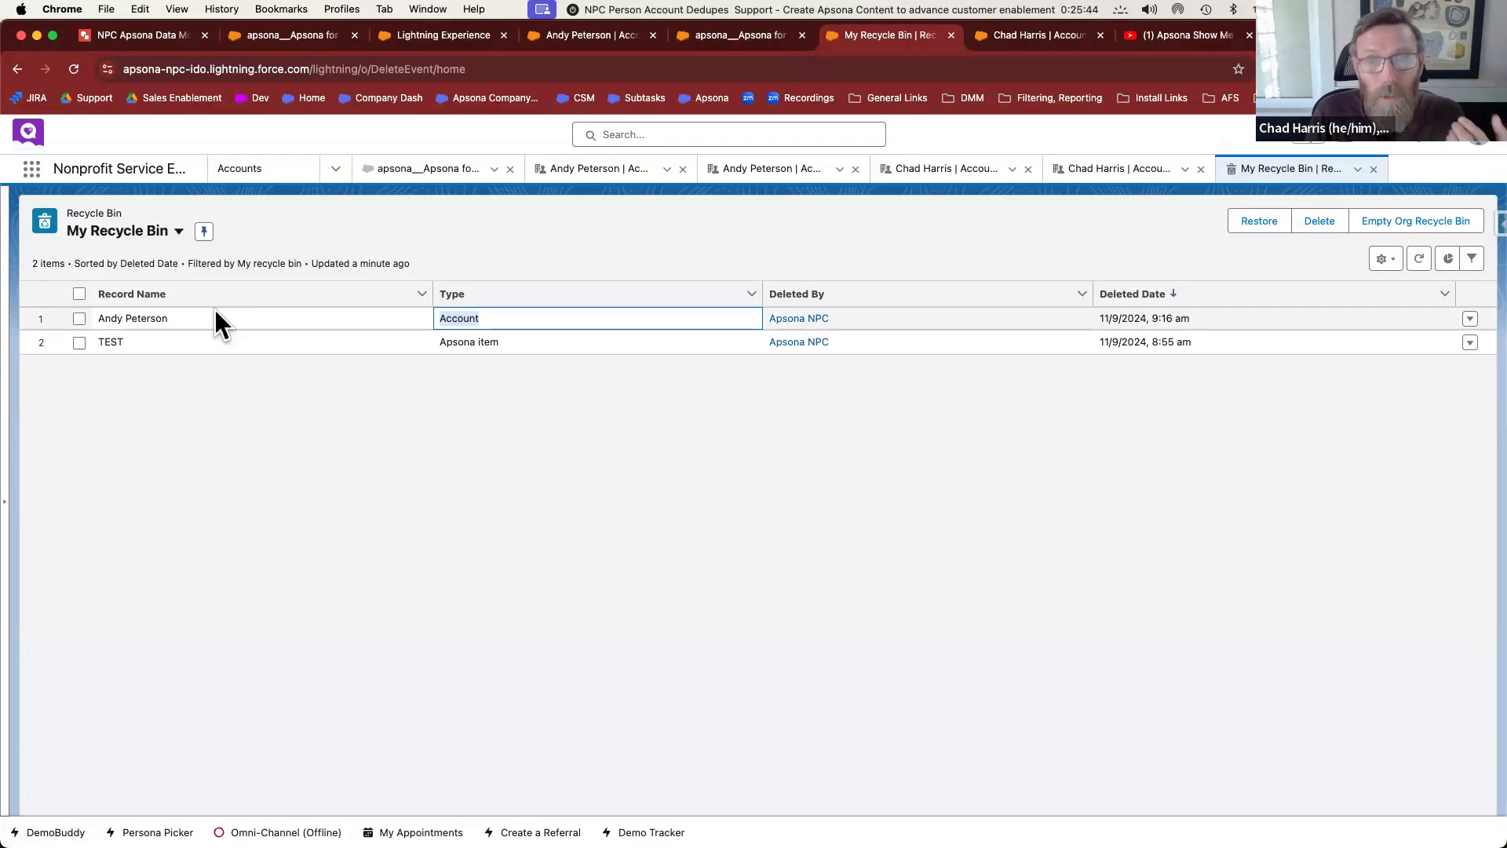
Close the finished Merge All Groups results dialog
left_click(276, 35)
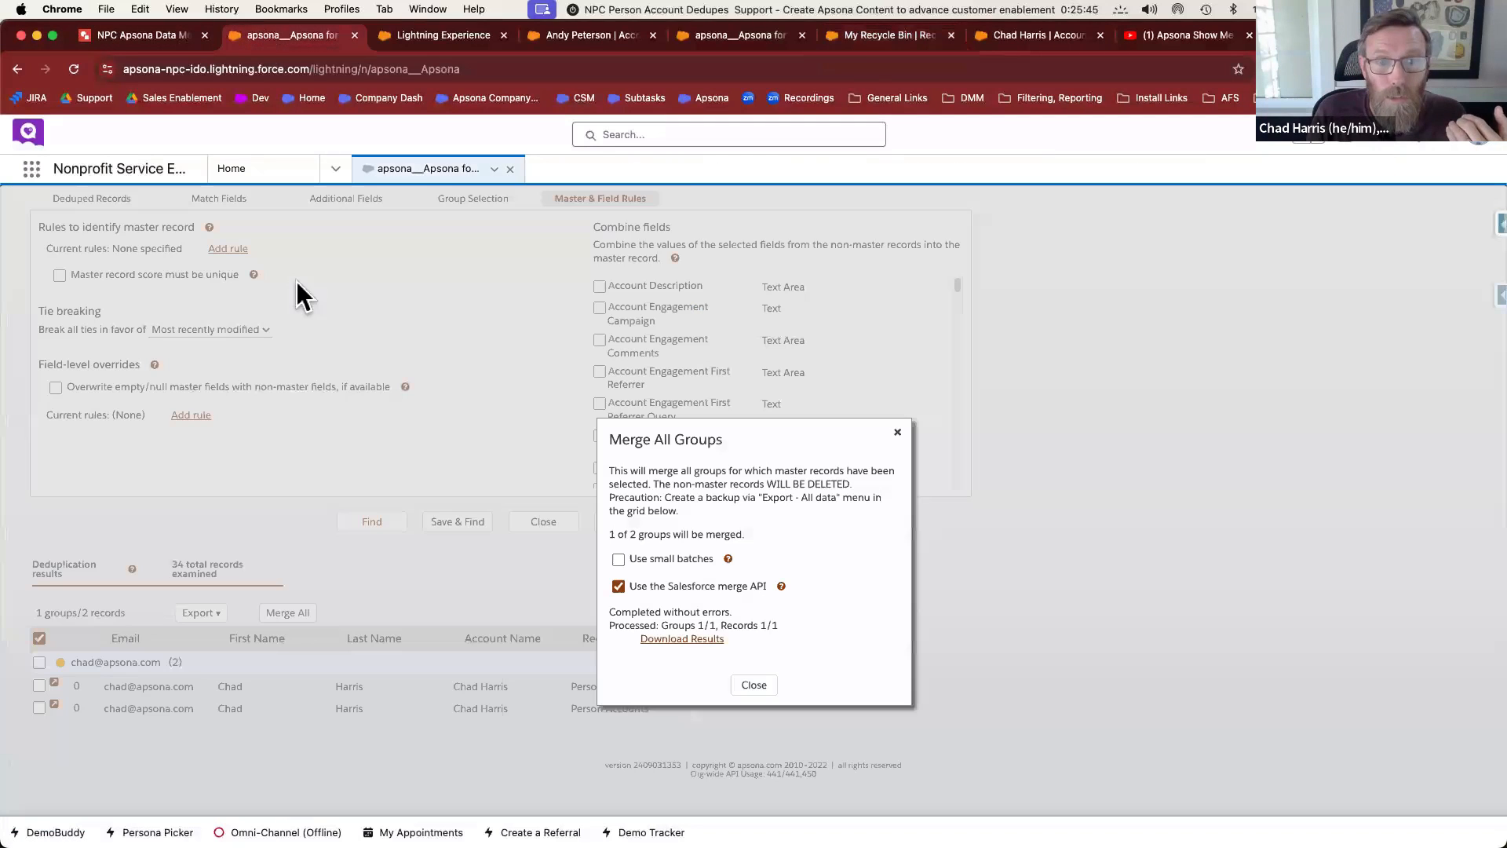
left_click(751, 36)
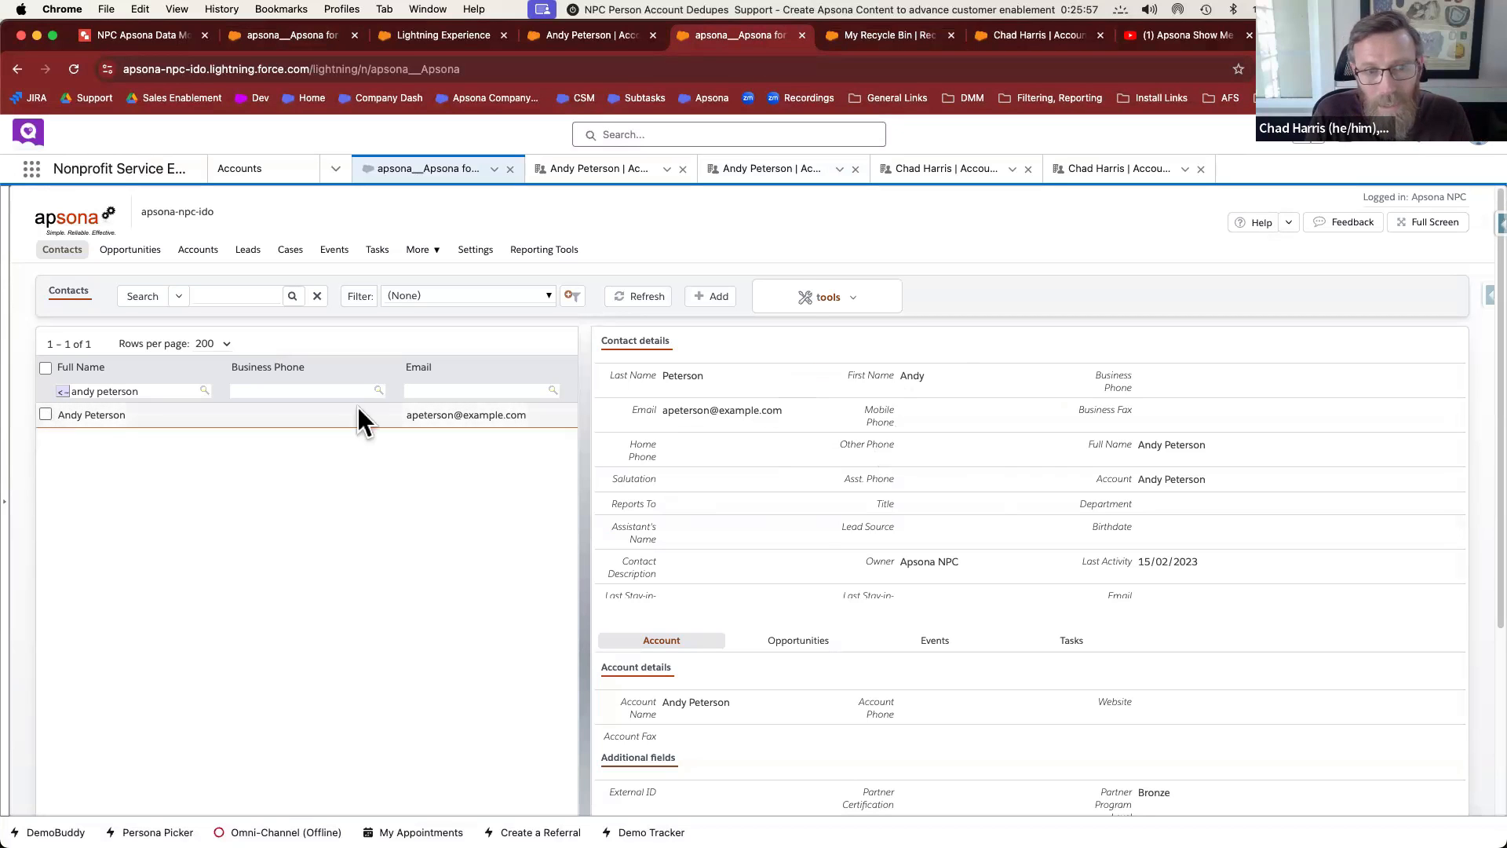
left_click(797, 304)
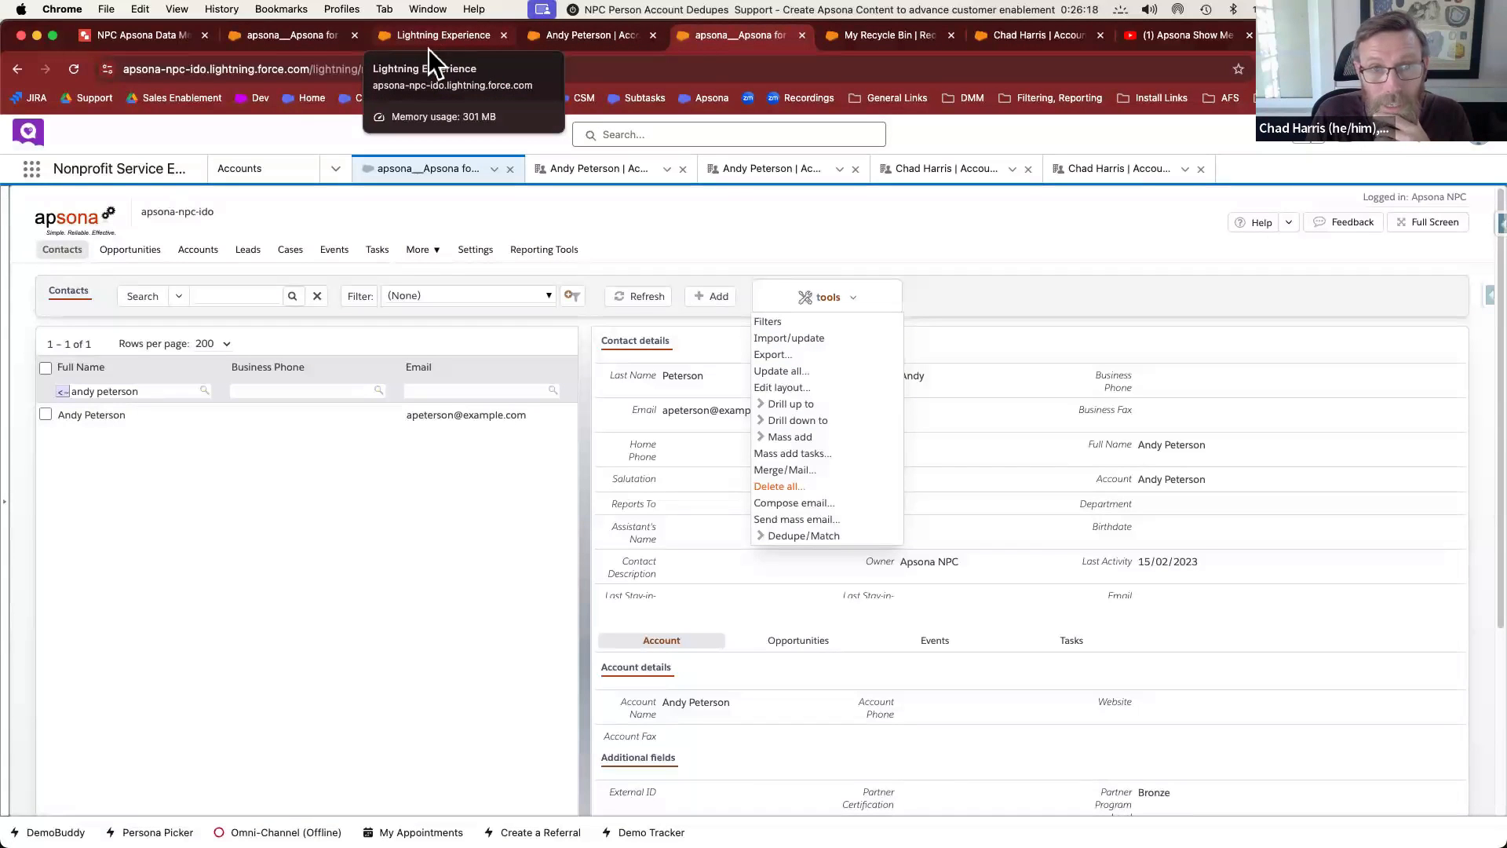
left_click(290, 38)
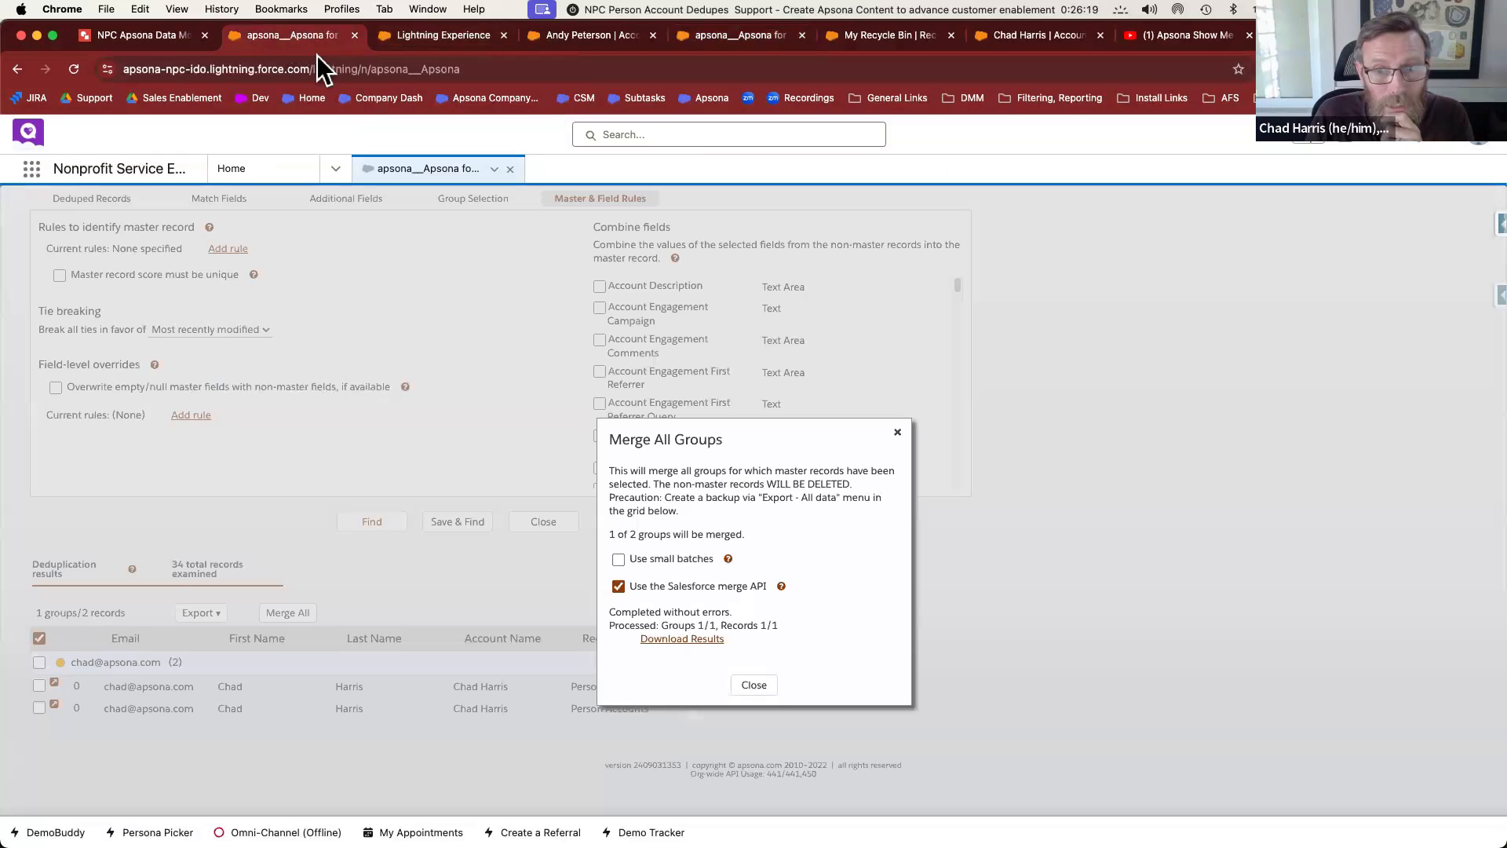
left_click(897, 431)
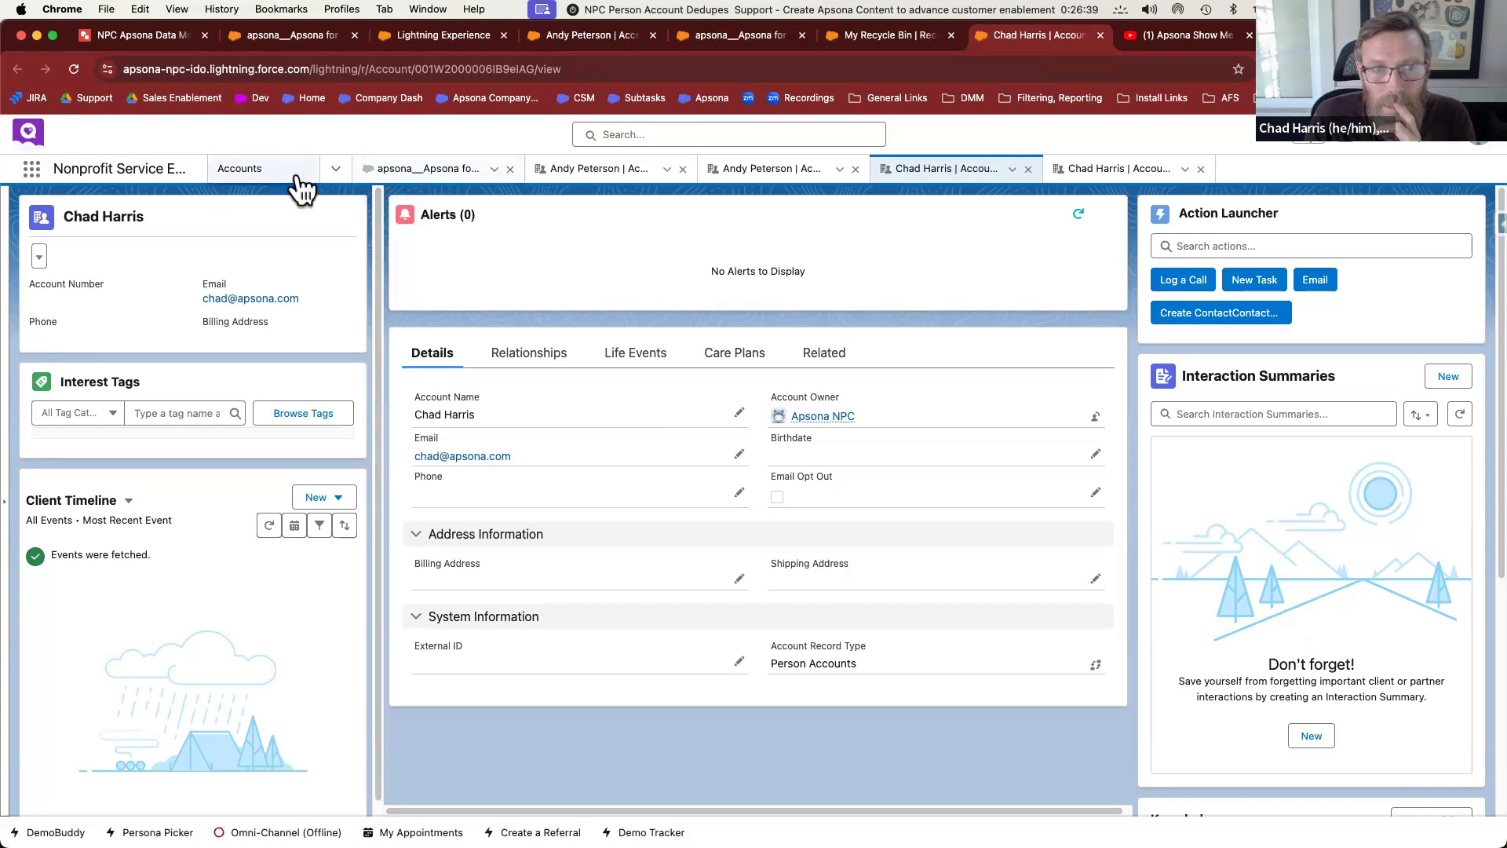
Filter the Apsona Accounts list so Record type excludes Person Accounts
left_click(302, 35)
left_click(754, 38)
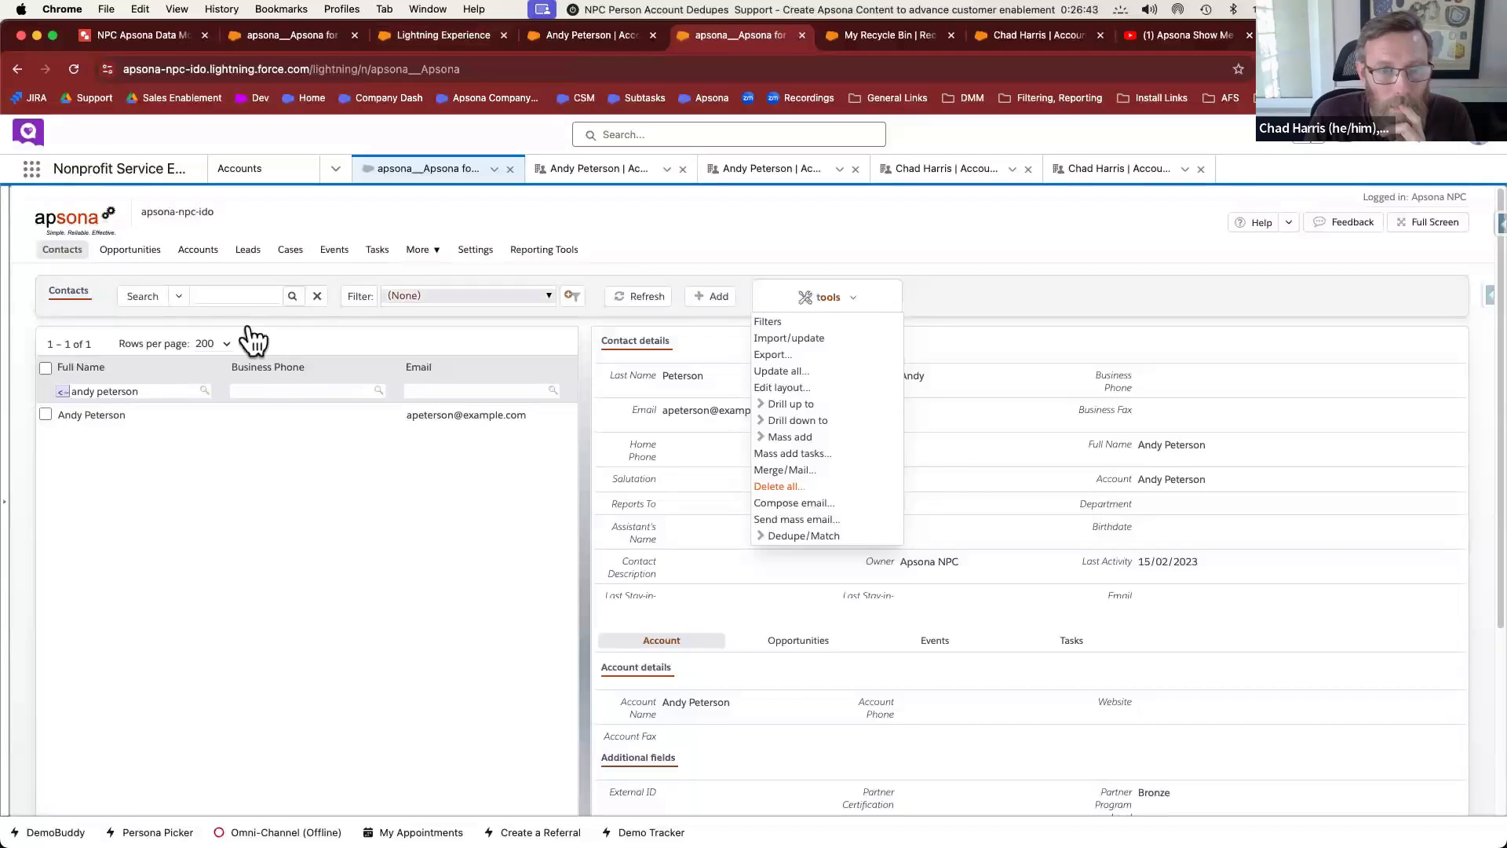
left_click(574, 296)
left_click(167, 394)
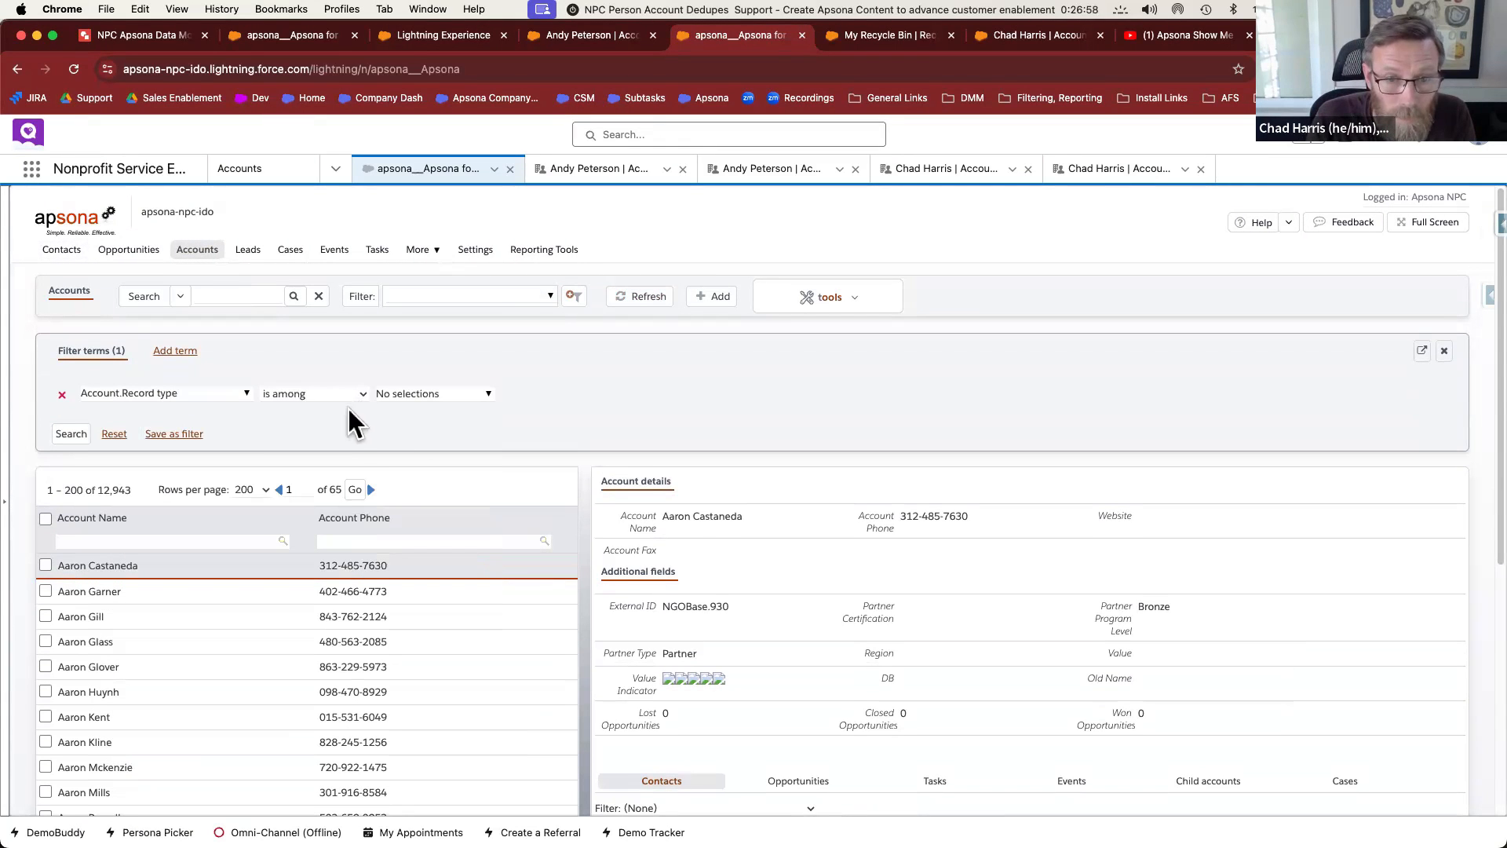
left_click(392, 393)
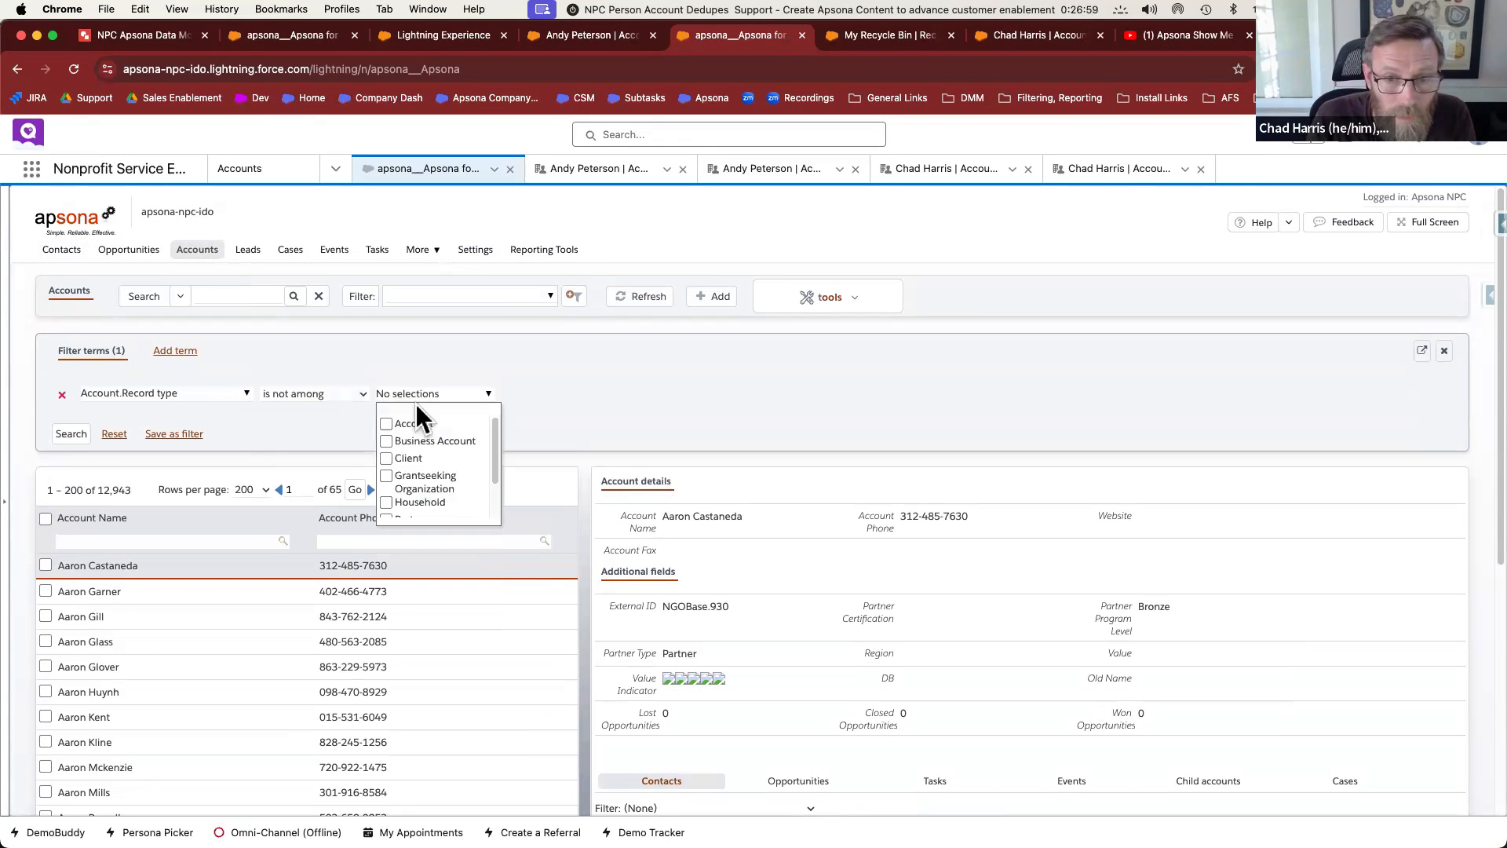
left_click(135, 632)
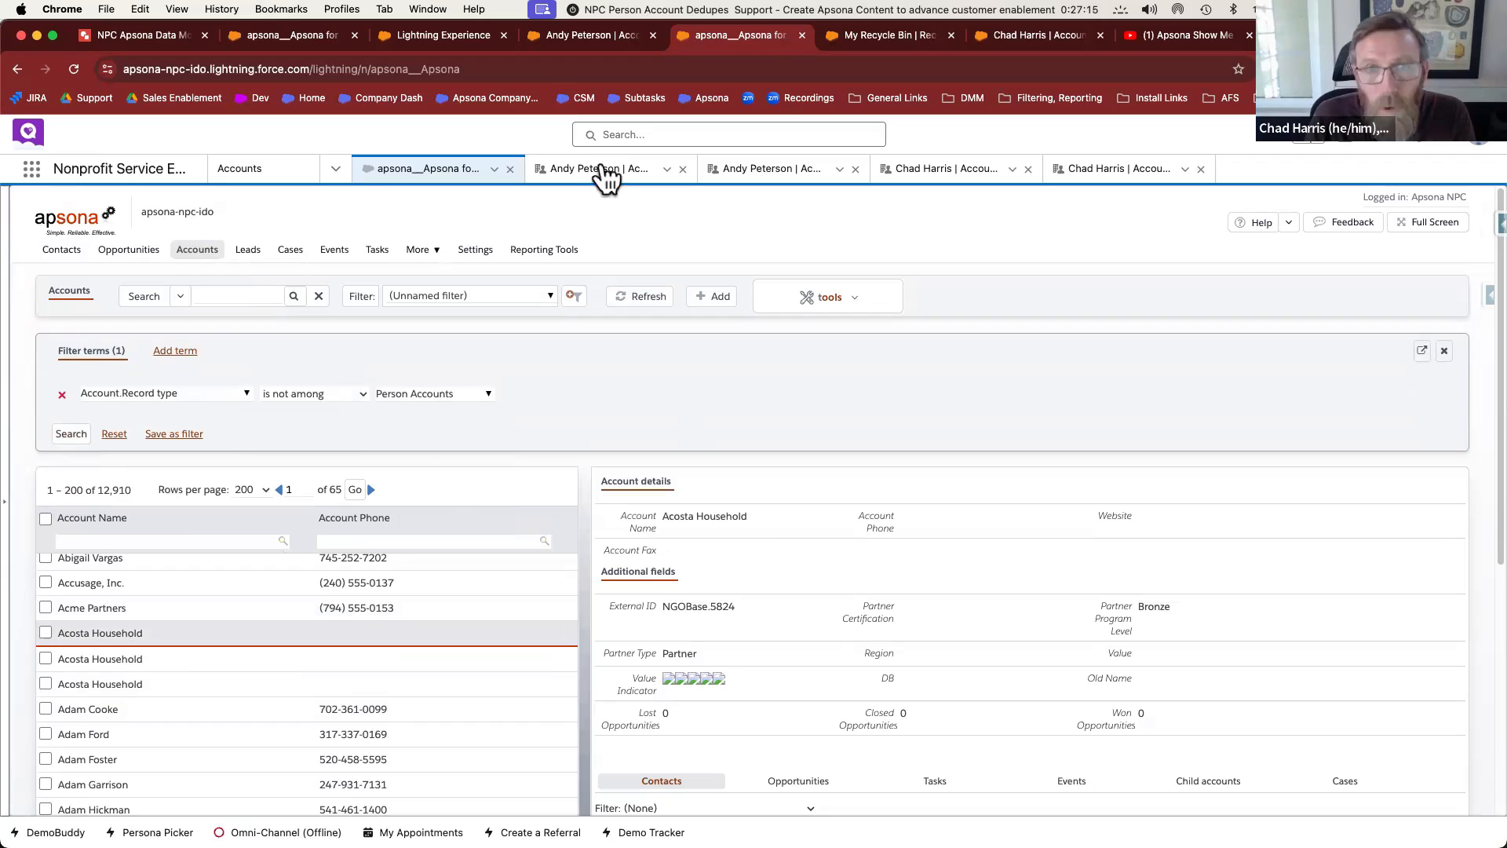
Rename a household account inline to a person's full name and save it
left_click(1033, 37)
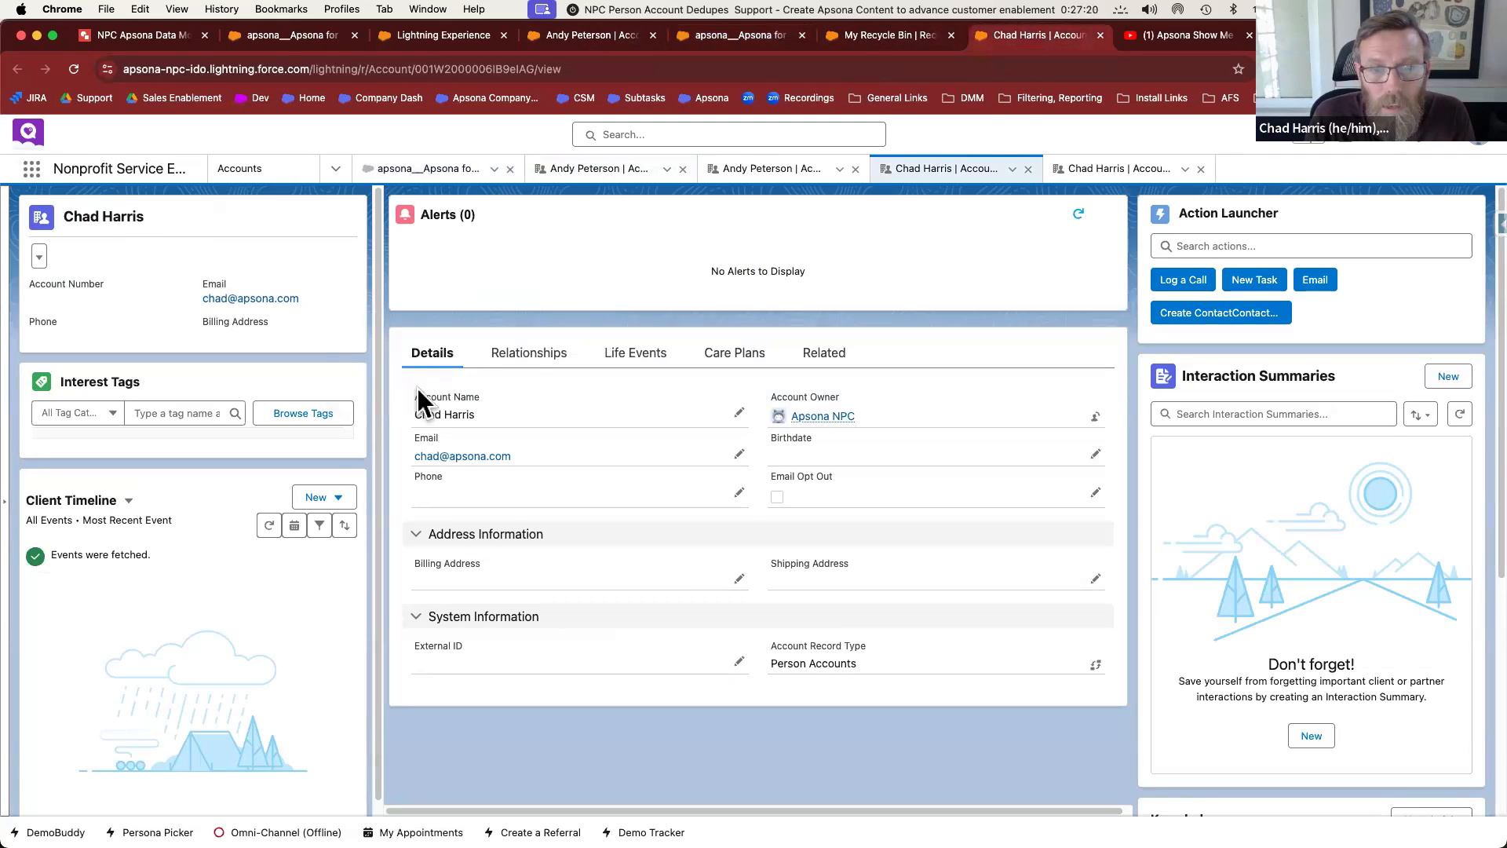
left_click(883, 35)
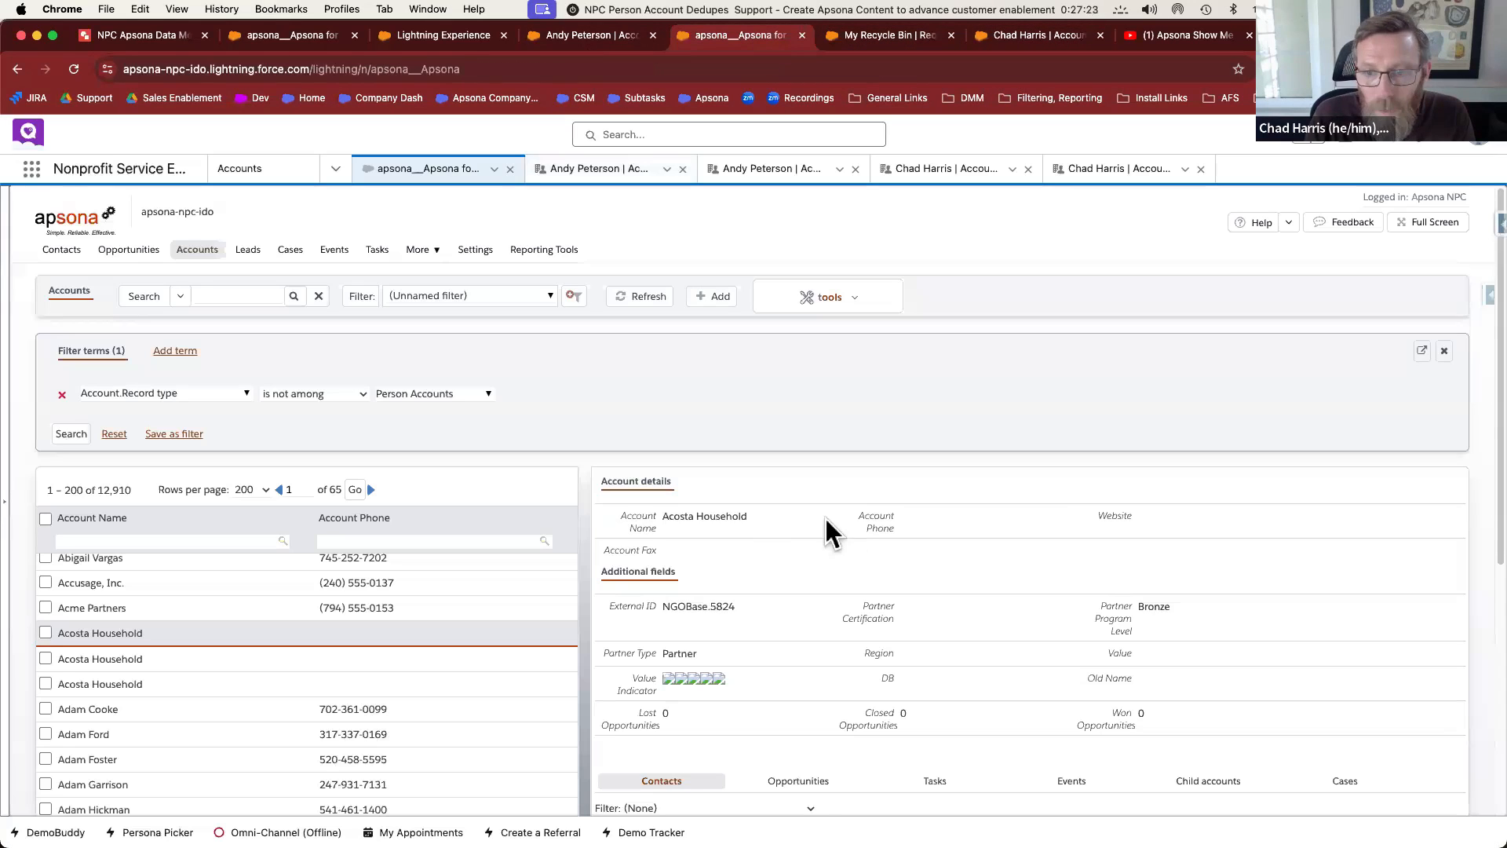
left_click(749, 516)
left_click_drag(750, 516, 594, 518)
left_click(1248, 490)
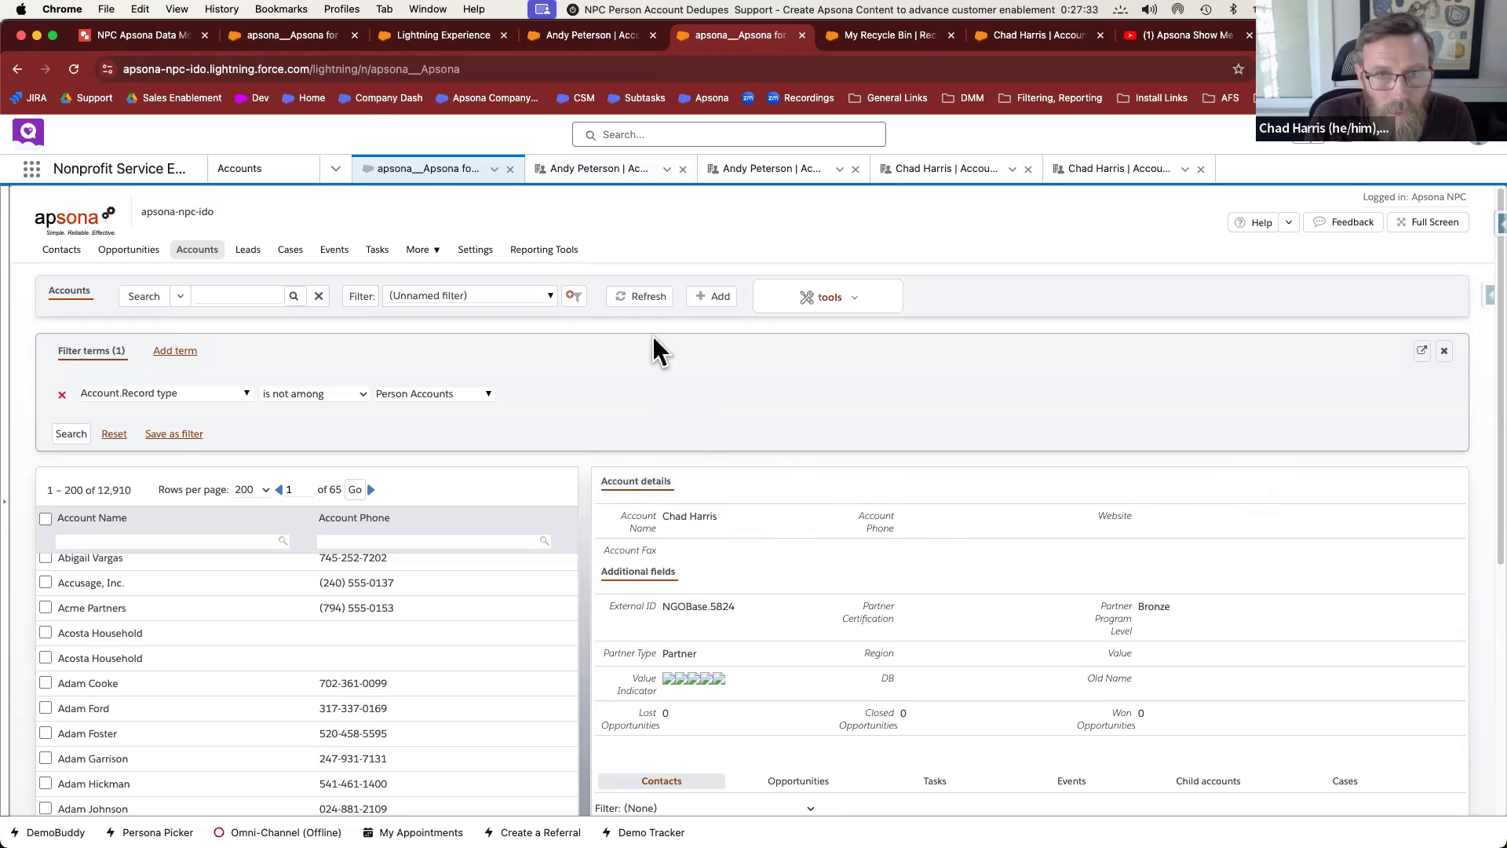
Review the dedupe's Deduped Records, Match Fields and Additional Fields, then remove the records filter term
left_click(308, 31)
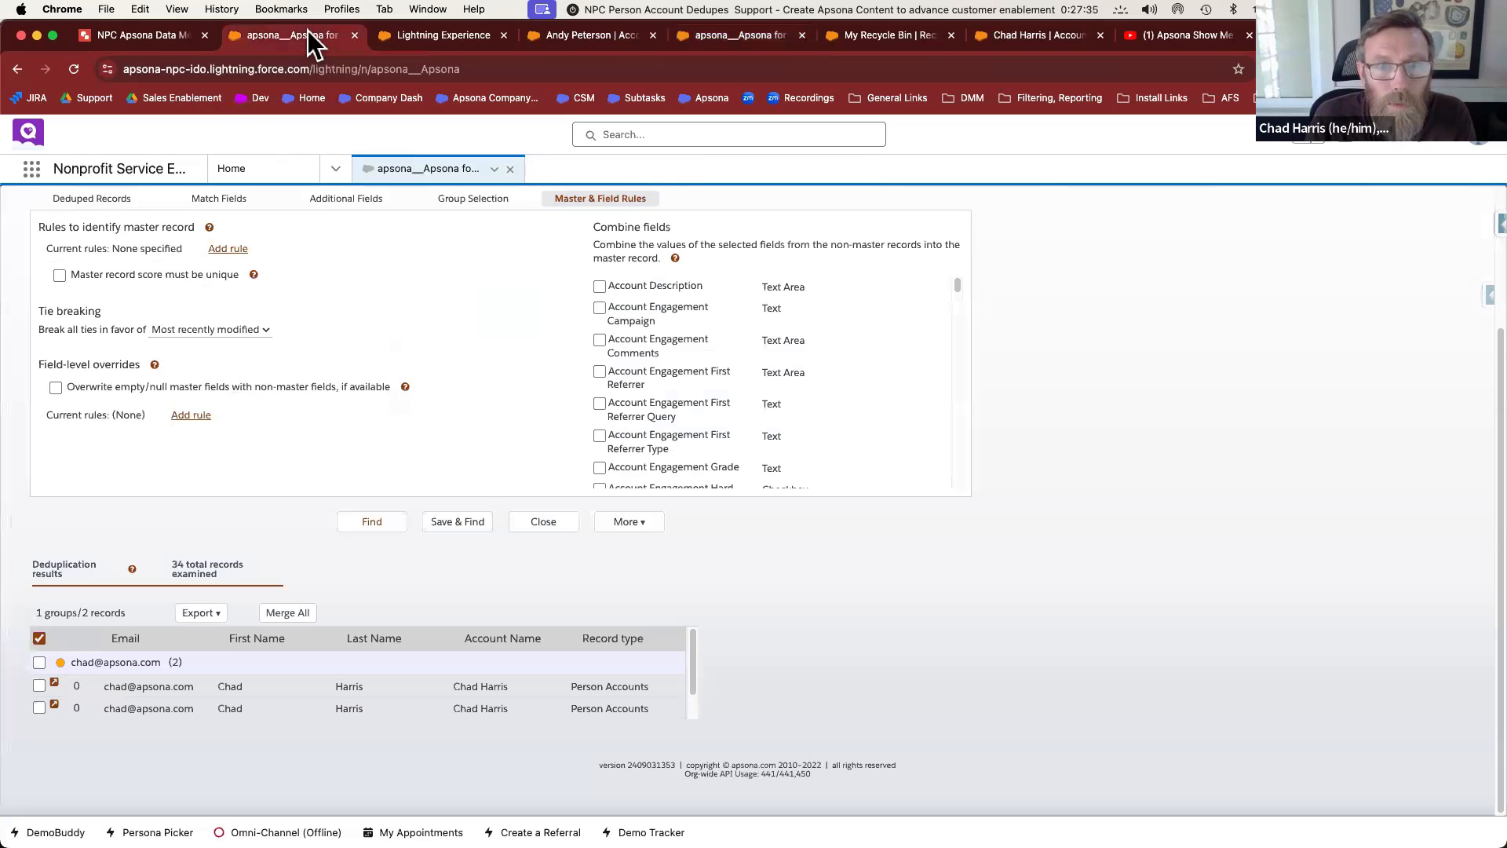
left_click(92, 200)
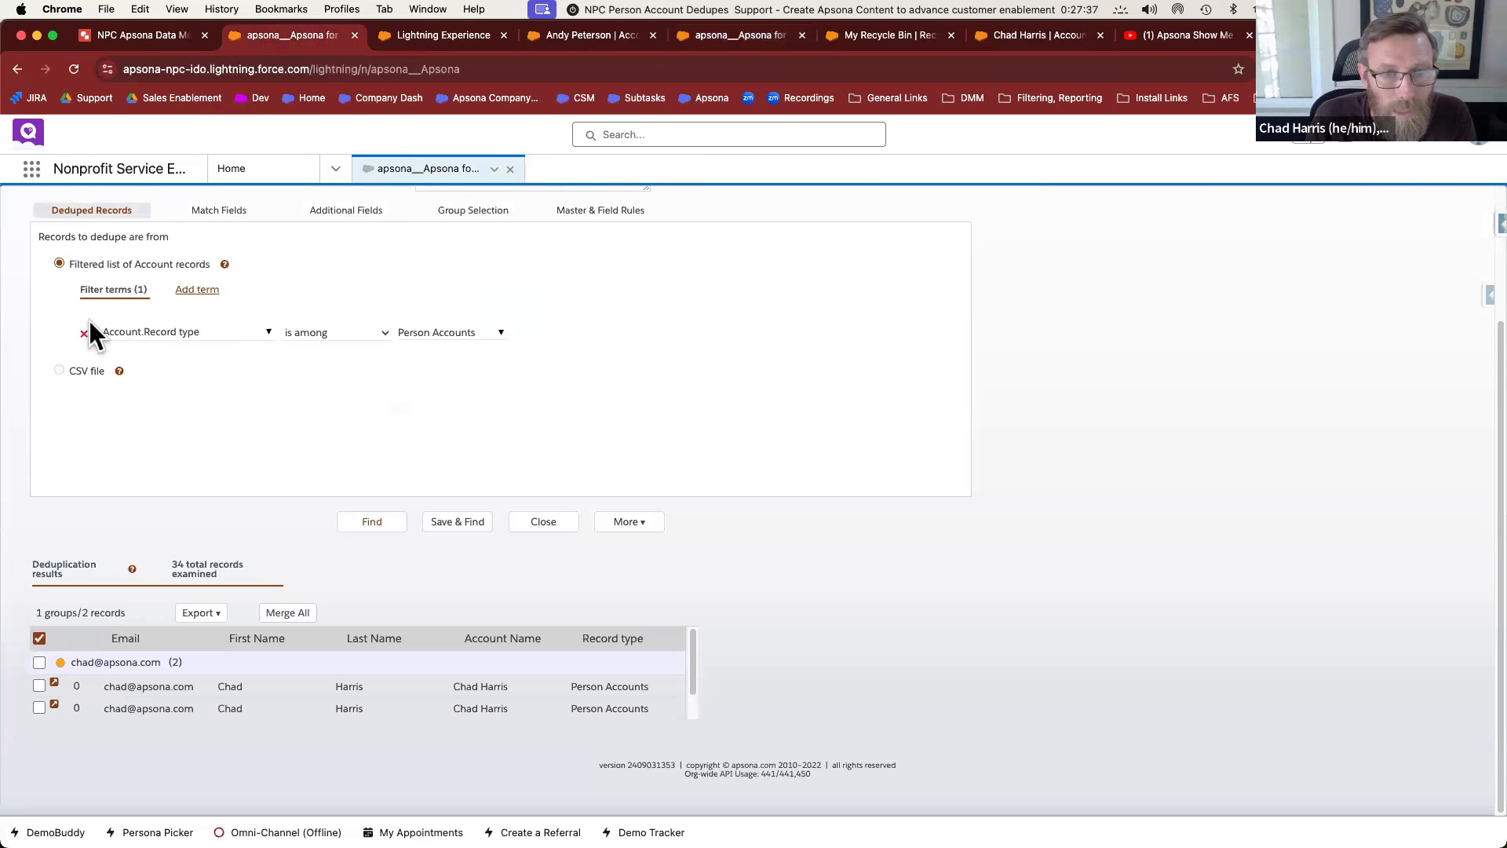
left_click(226, 215)
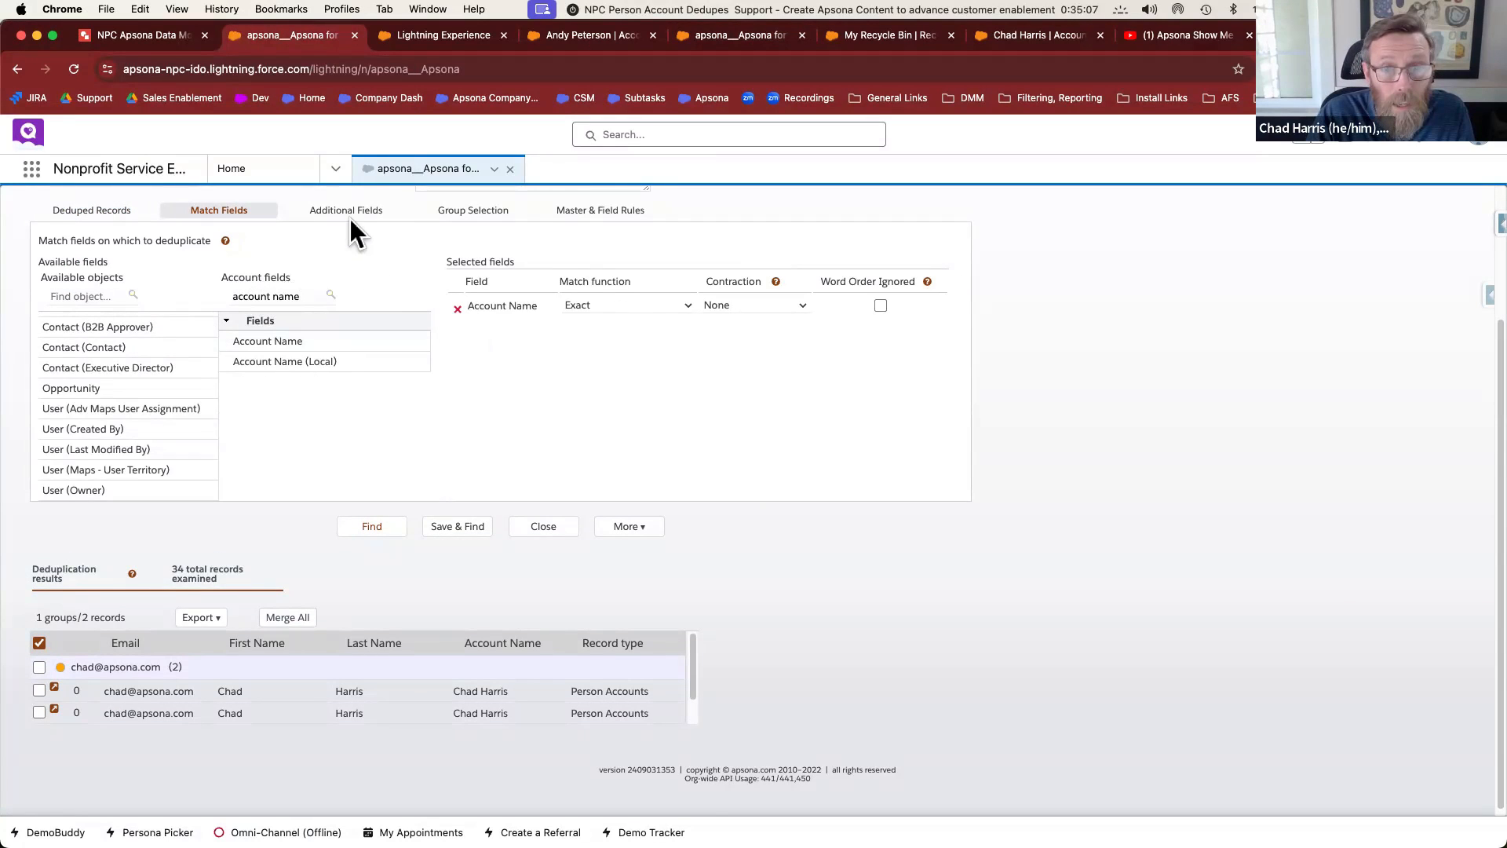
left_click(350, 216)
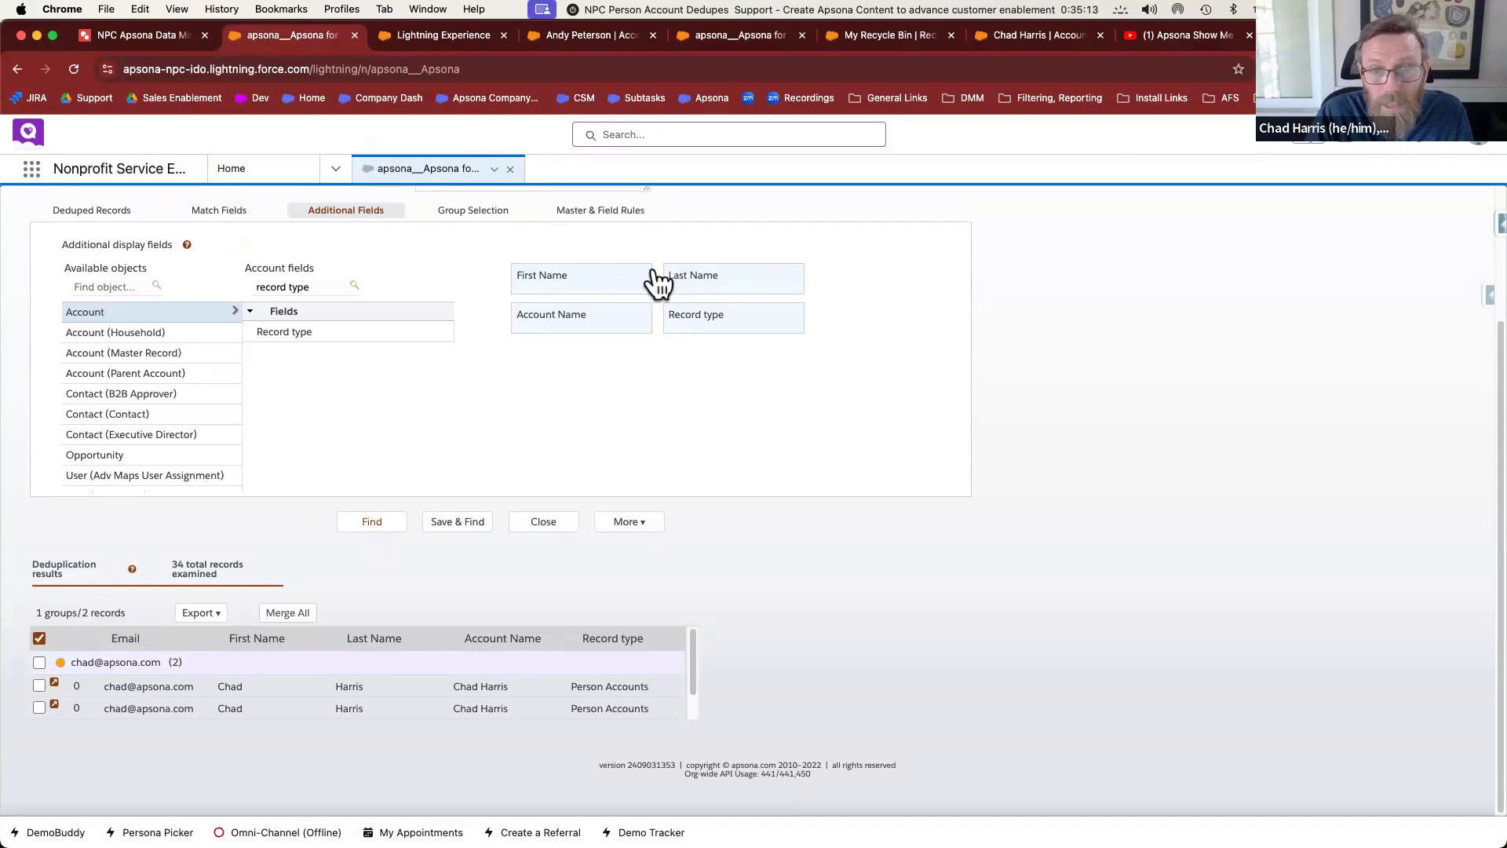
left_click(453, 523)
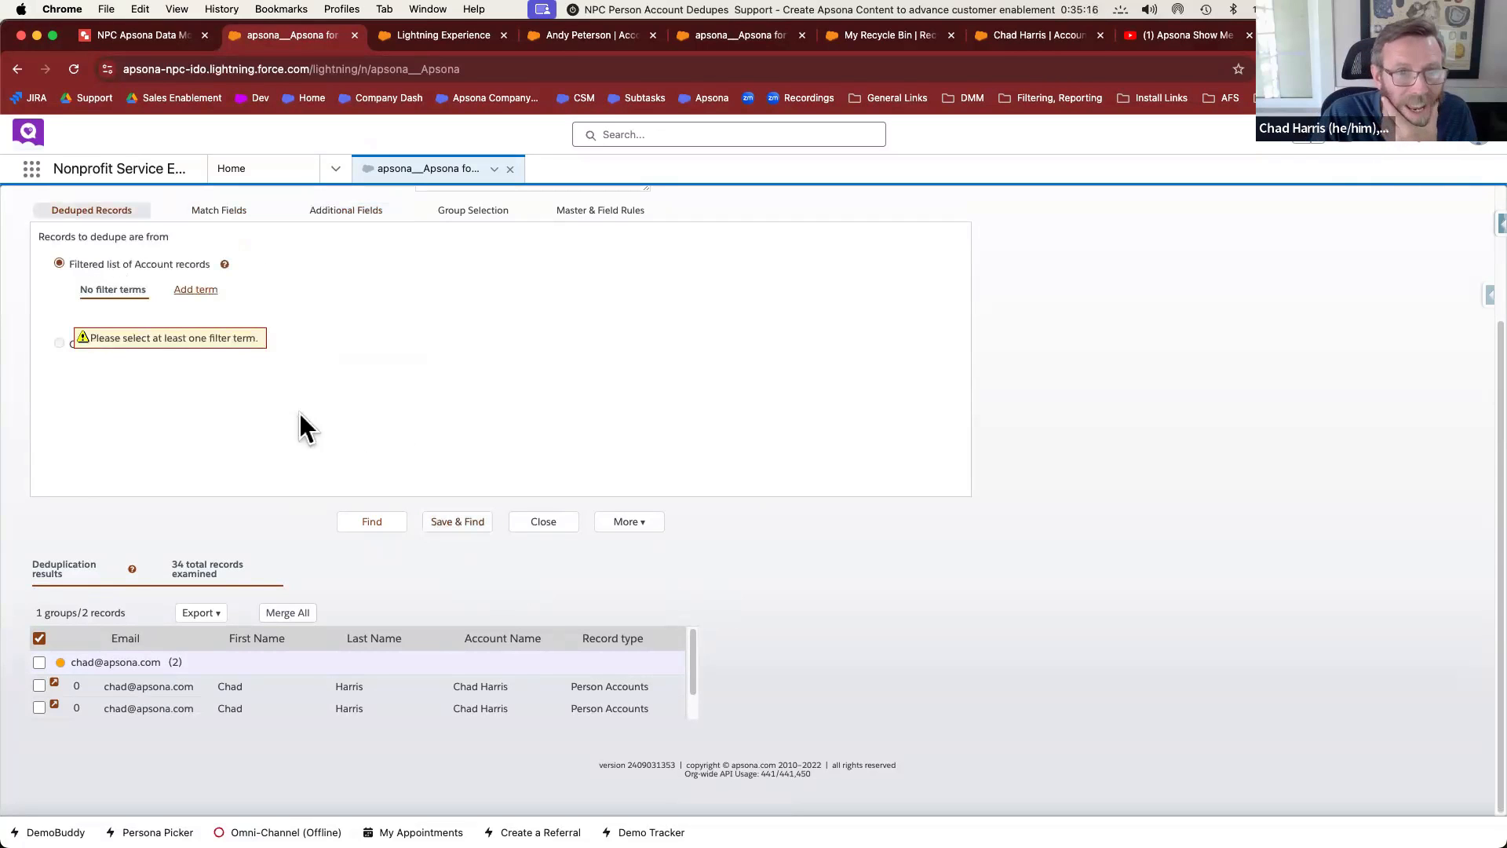
Filter Account Name by a name prefix, merge the group with a Person Account master, and download the results
left_click(198, 290)
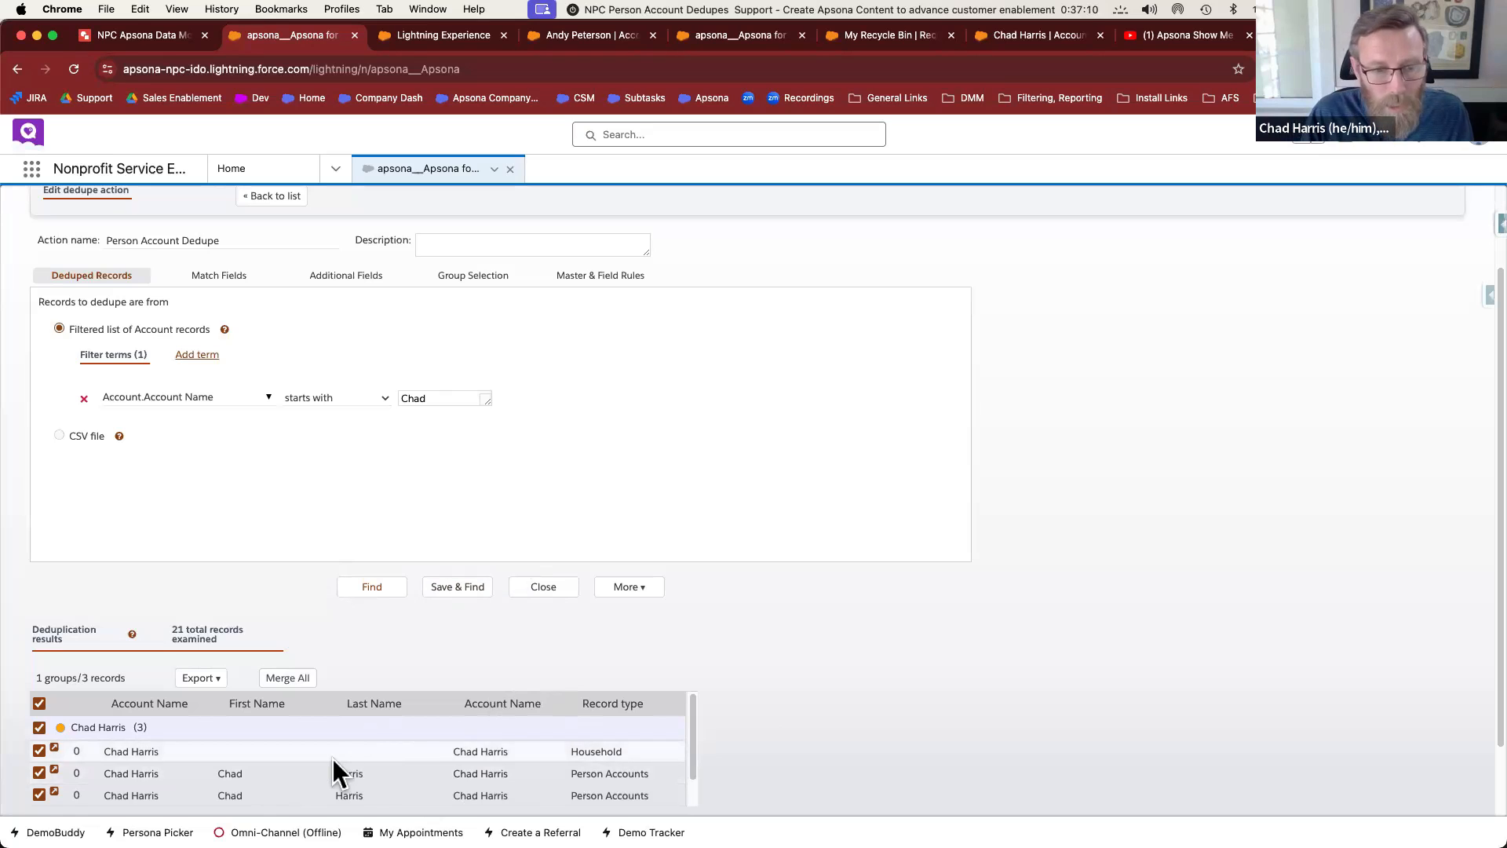
left_click(134, 776)
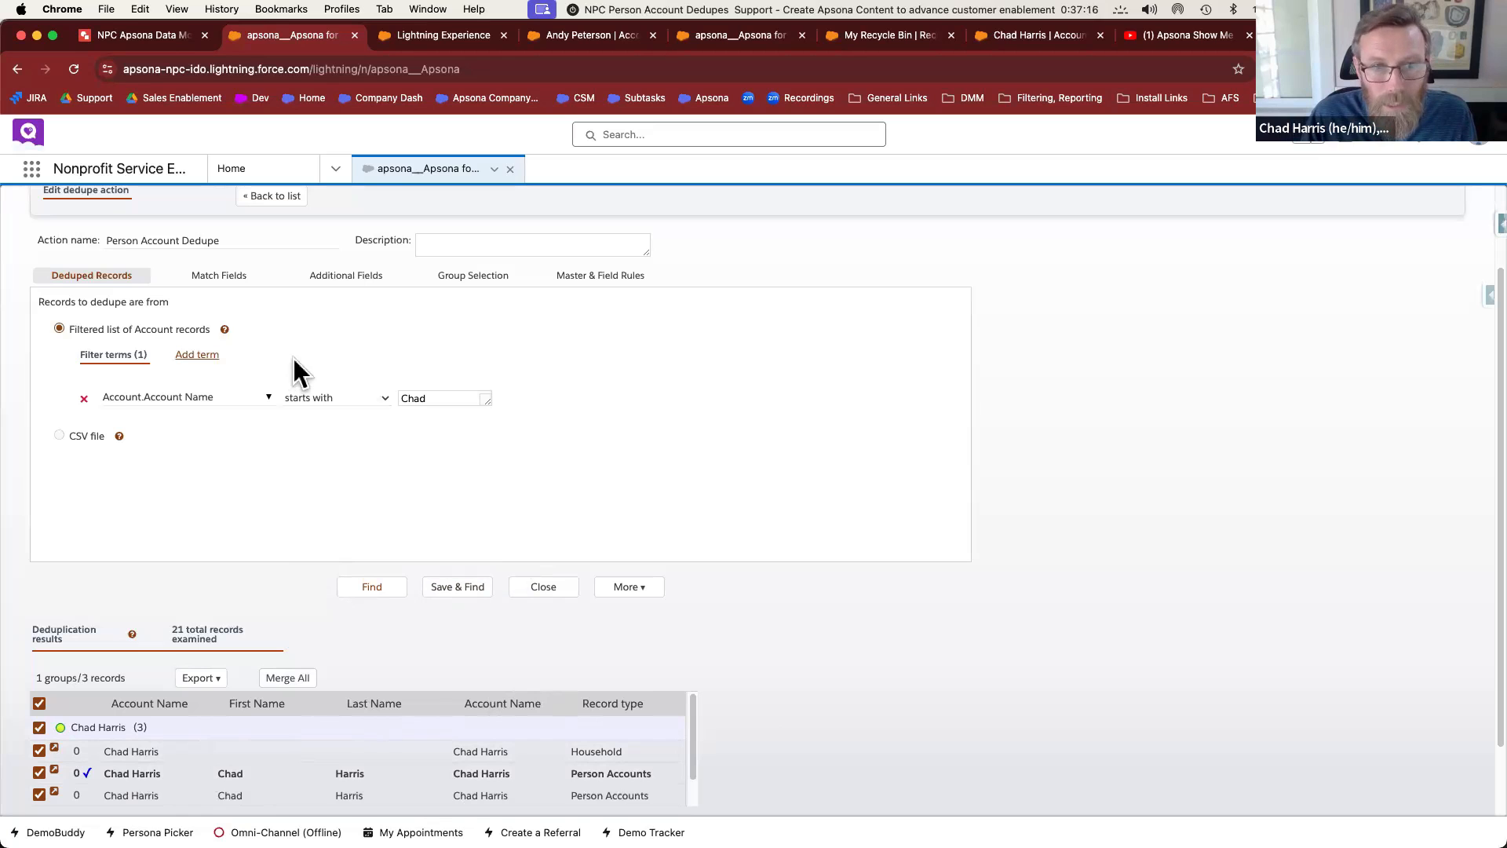
left_click(287, 677)
left_click(722, 605)
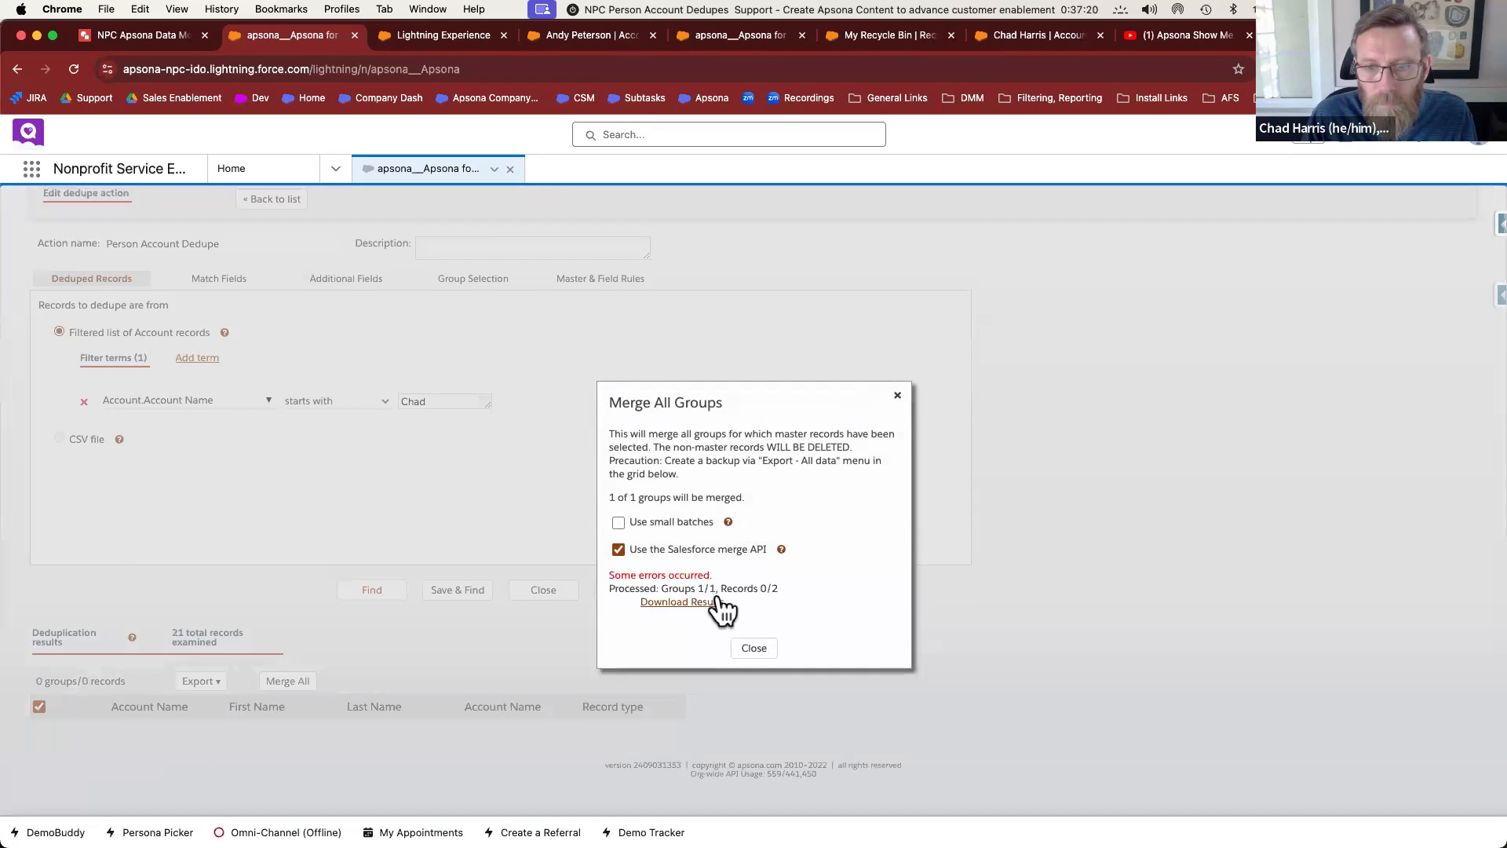
left_click(682, 602)
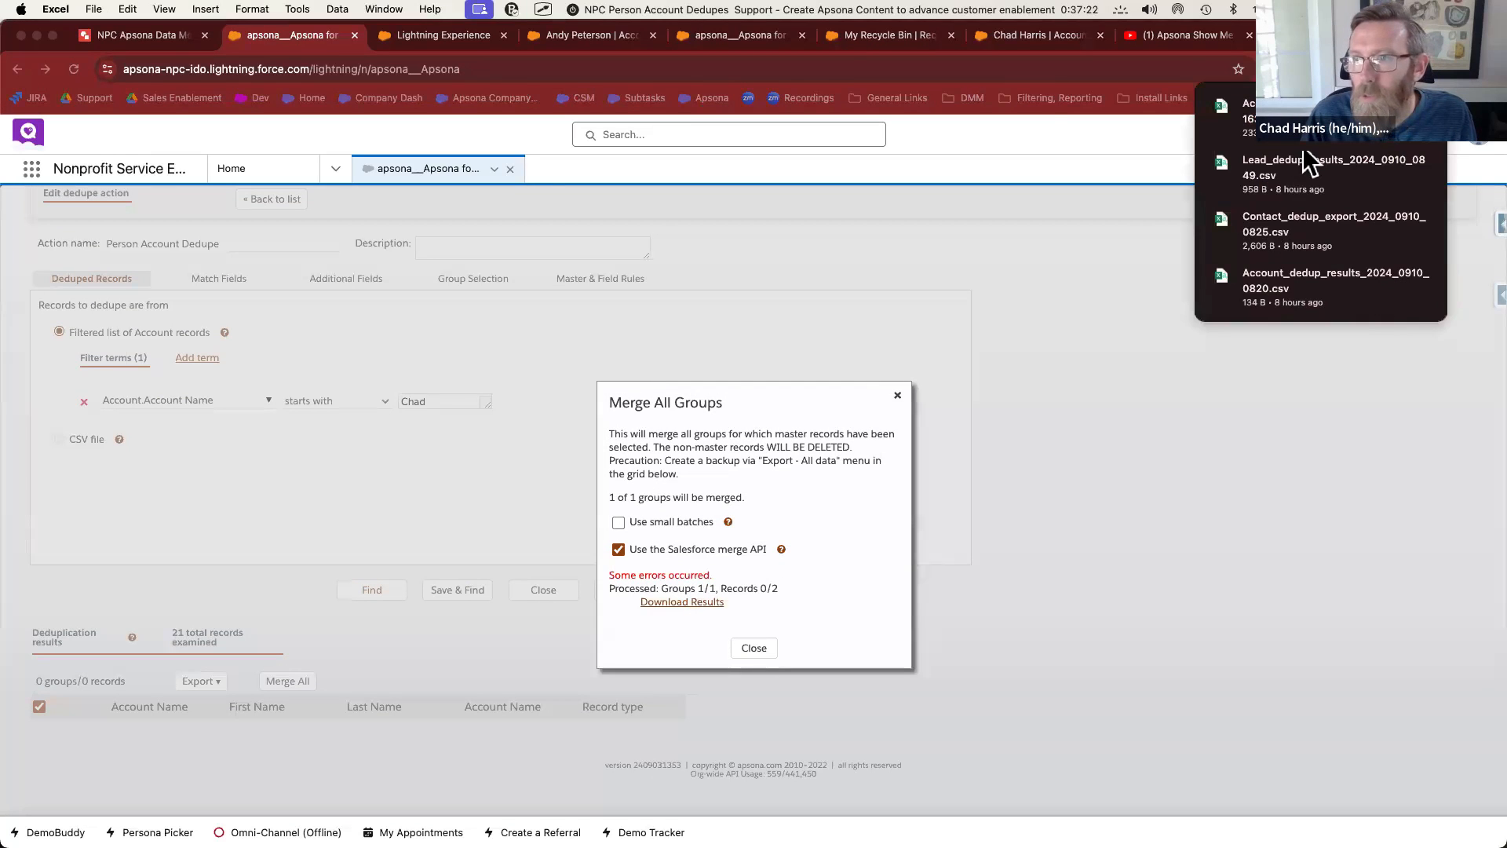
left_click(1307, 153)
Read the incompatible record types error in cell C2 of the results CSV, then return to Chrome
left_click(330, 308)
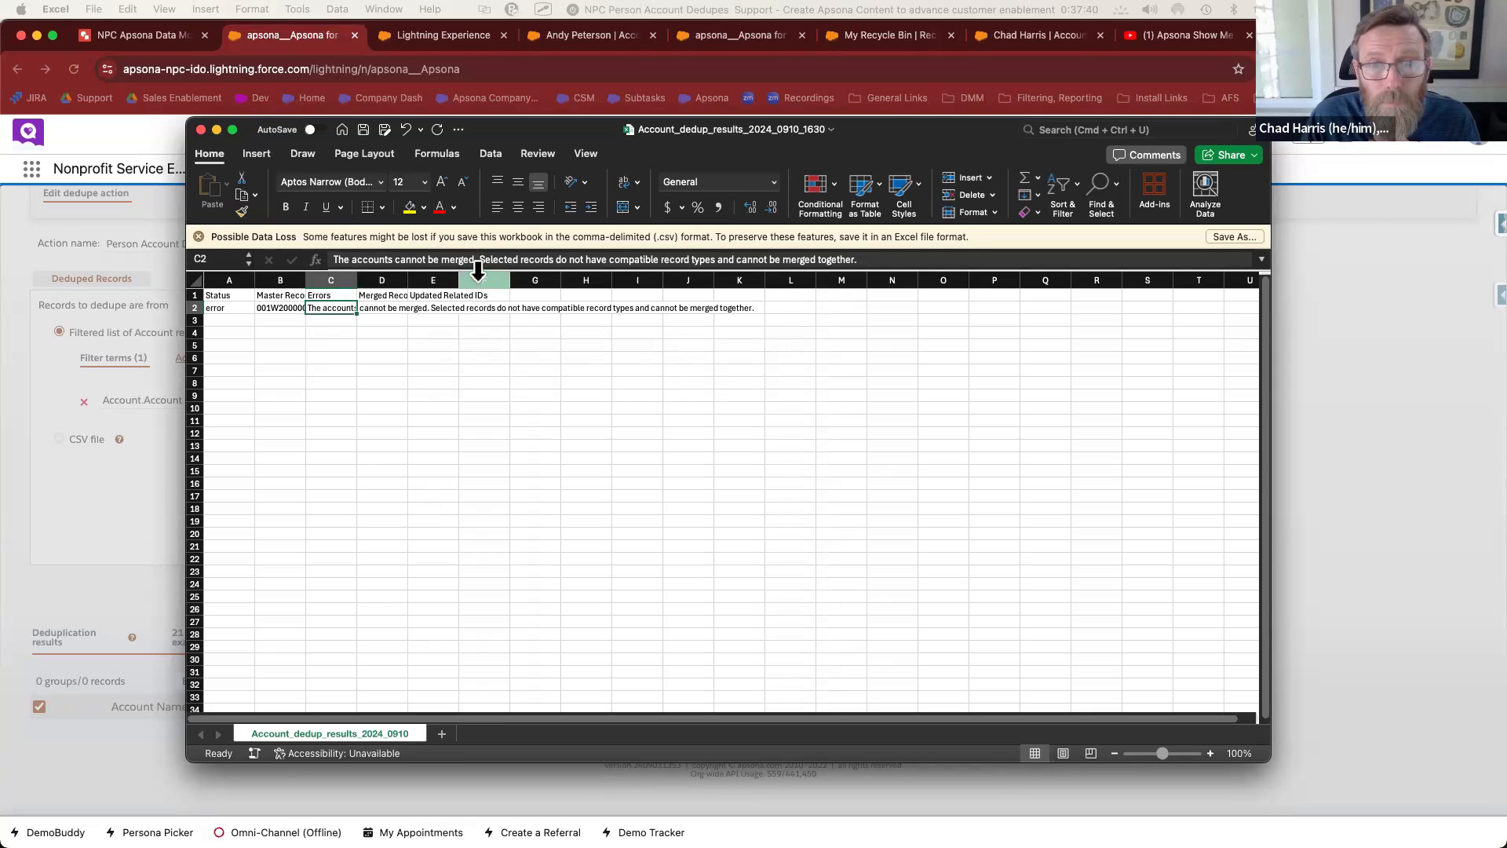
left_click_drag(478, 269, 495, 343)
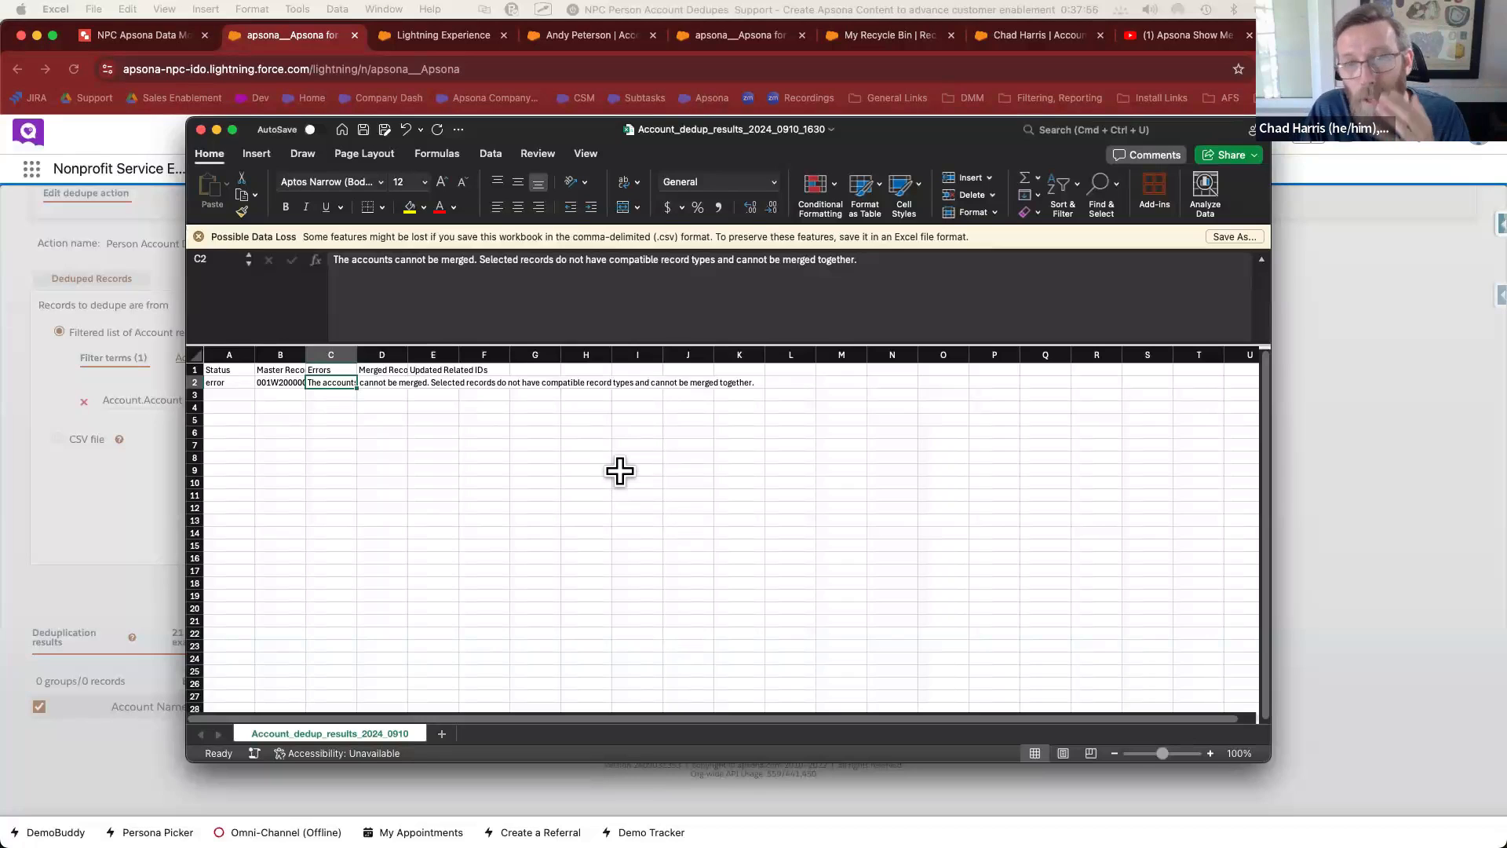
left_click(645, 268)
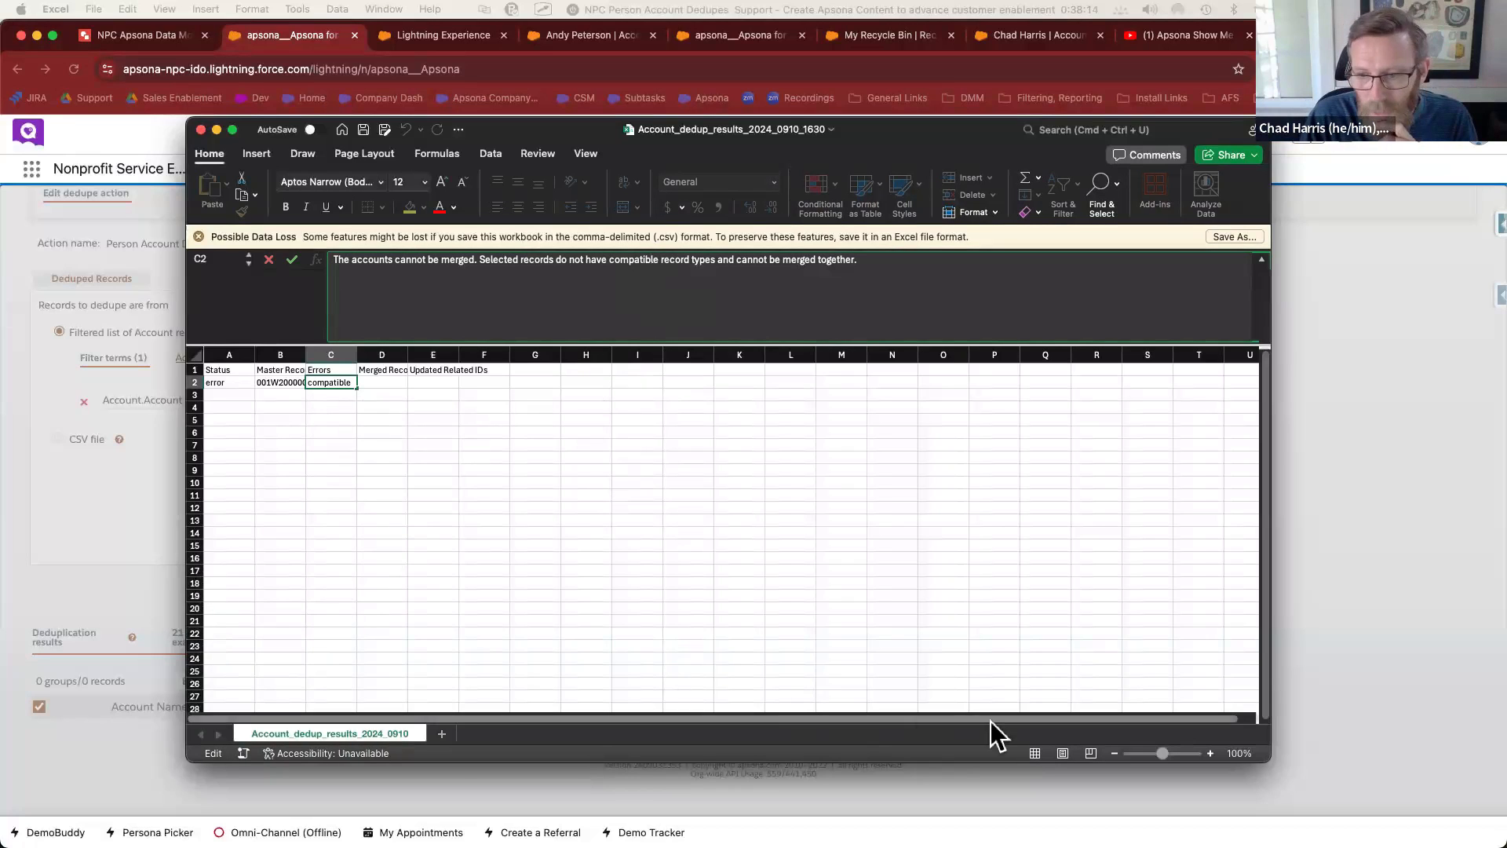
left_click(86, 593)
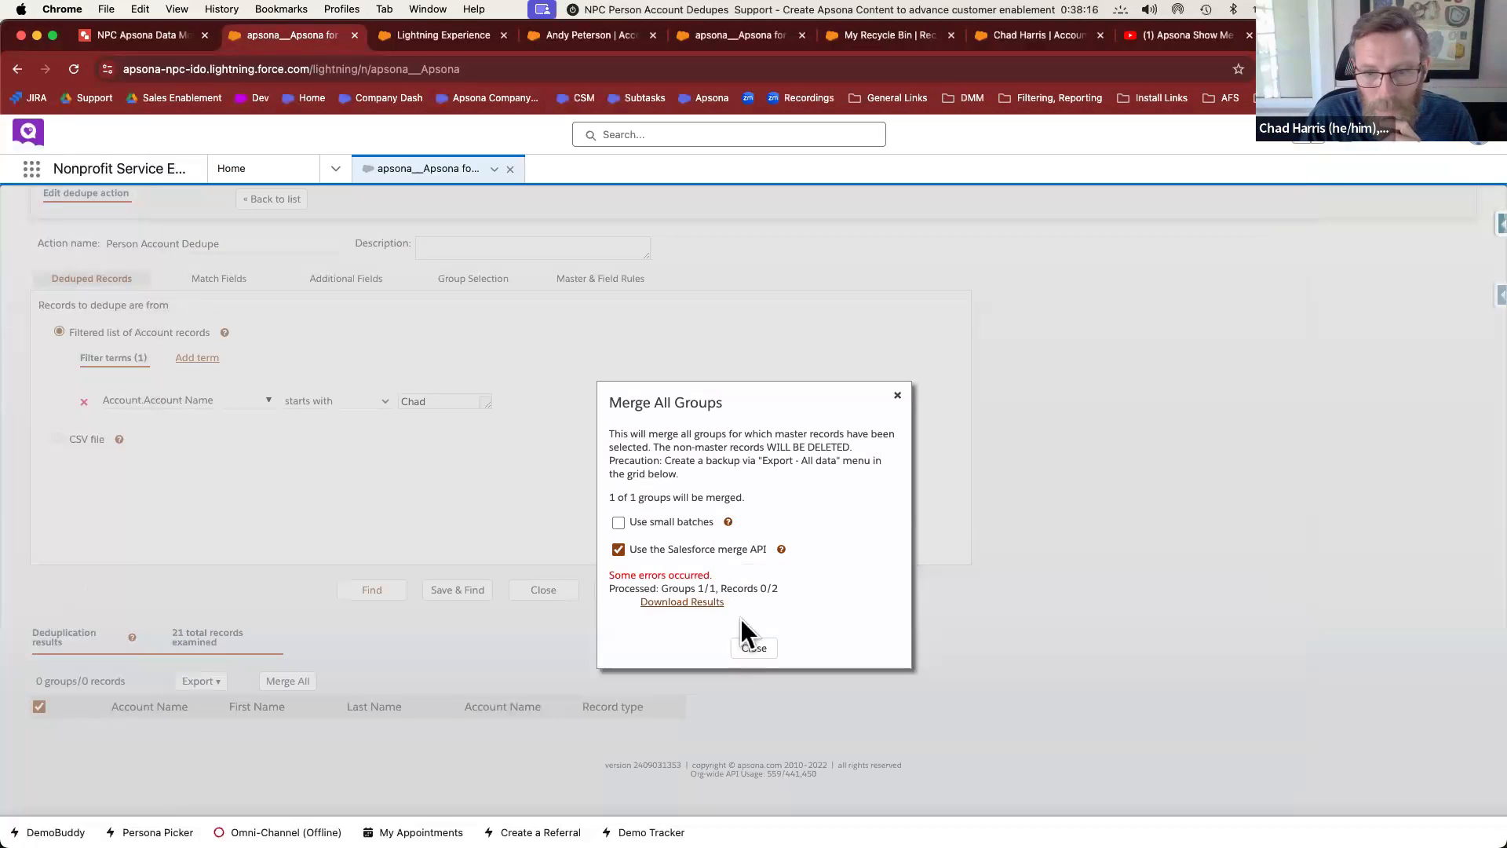
Close the results dialog and select only the household duplicate group
left_click(752, 649)
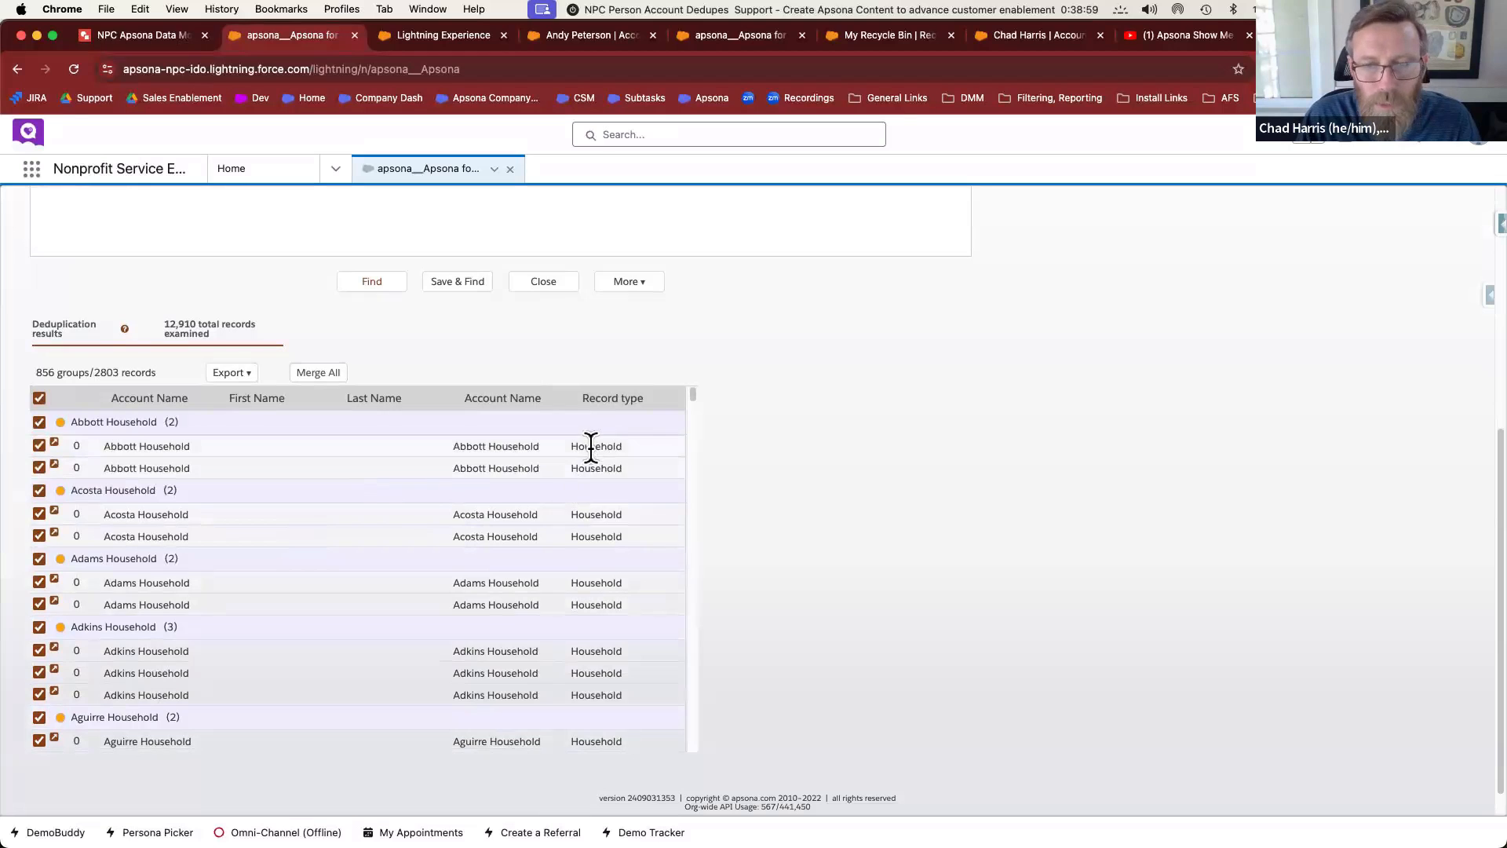
scroll(616, 361, "up", 5)
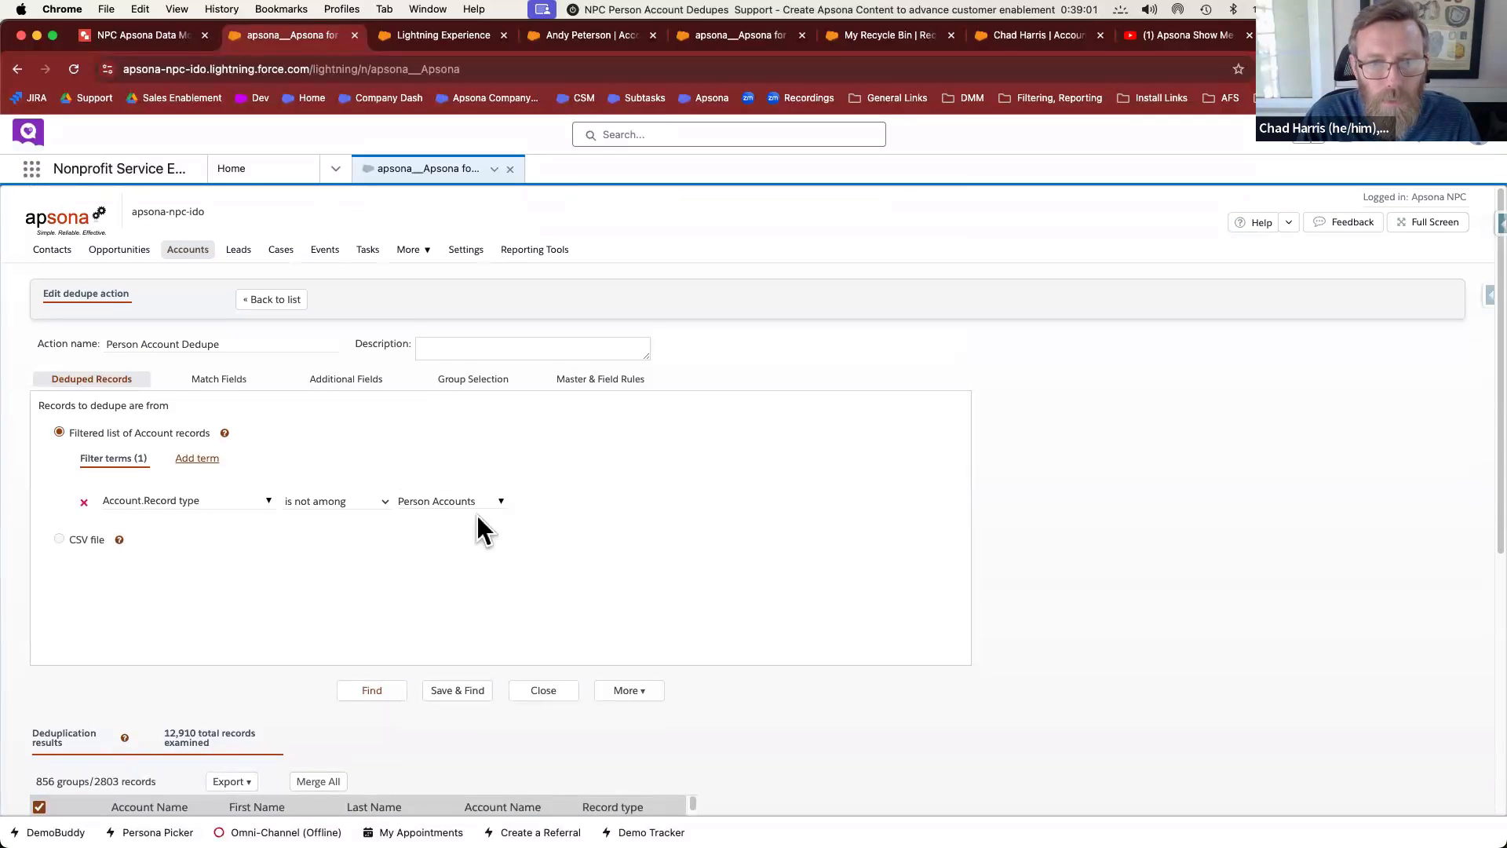
scroll(741, 598, "down", 3)
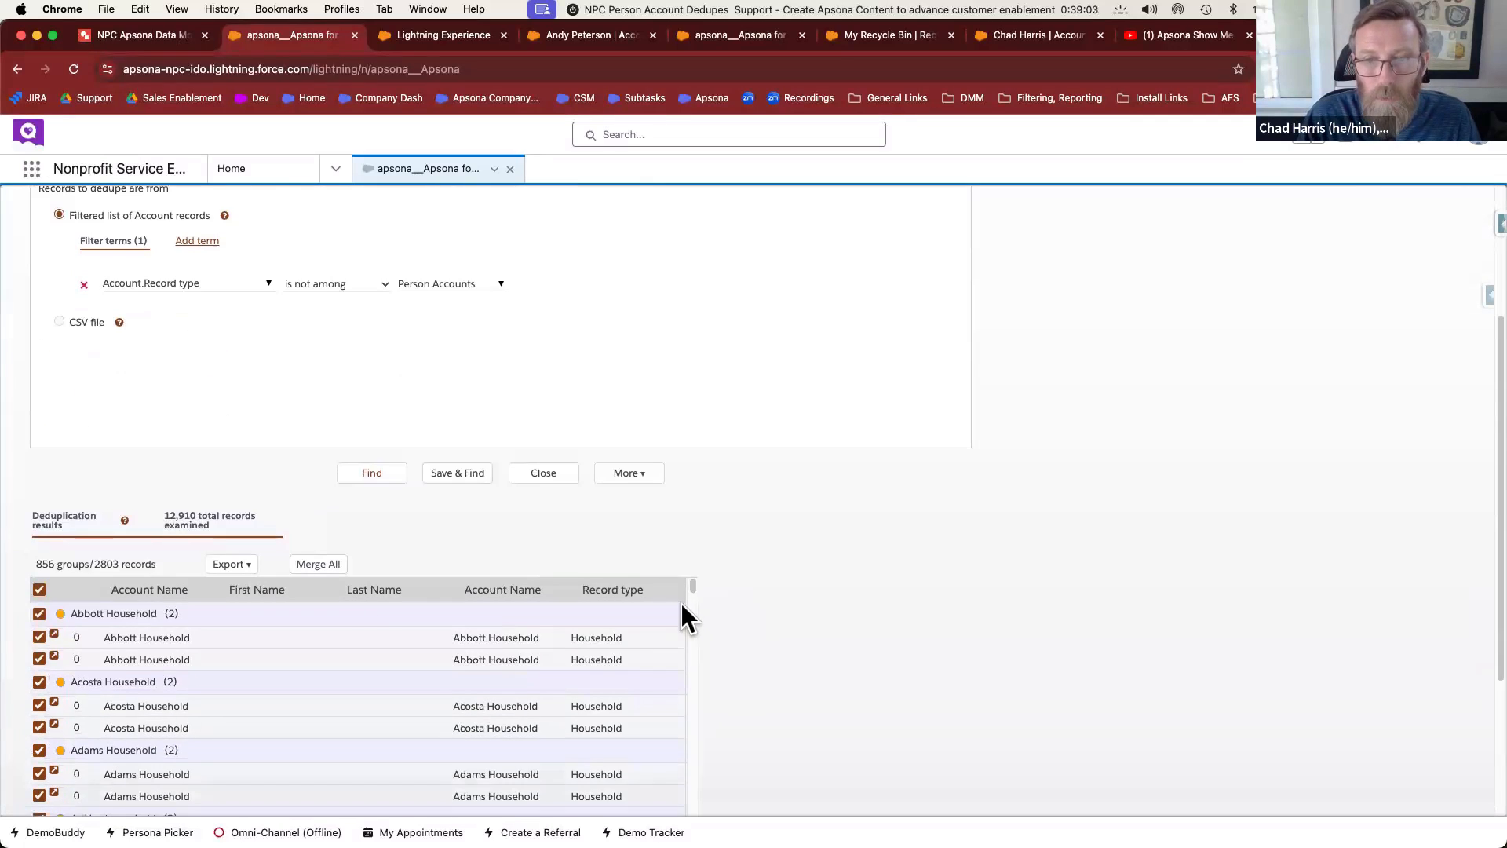
mouse_move(690, 589)
left_mouse_down()
mouse_move(691, 663)
mouse_move(680, 582)
left_mouse_up()
left_click(39, 589)
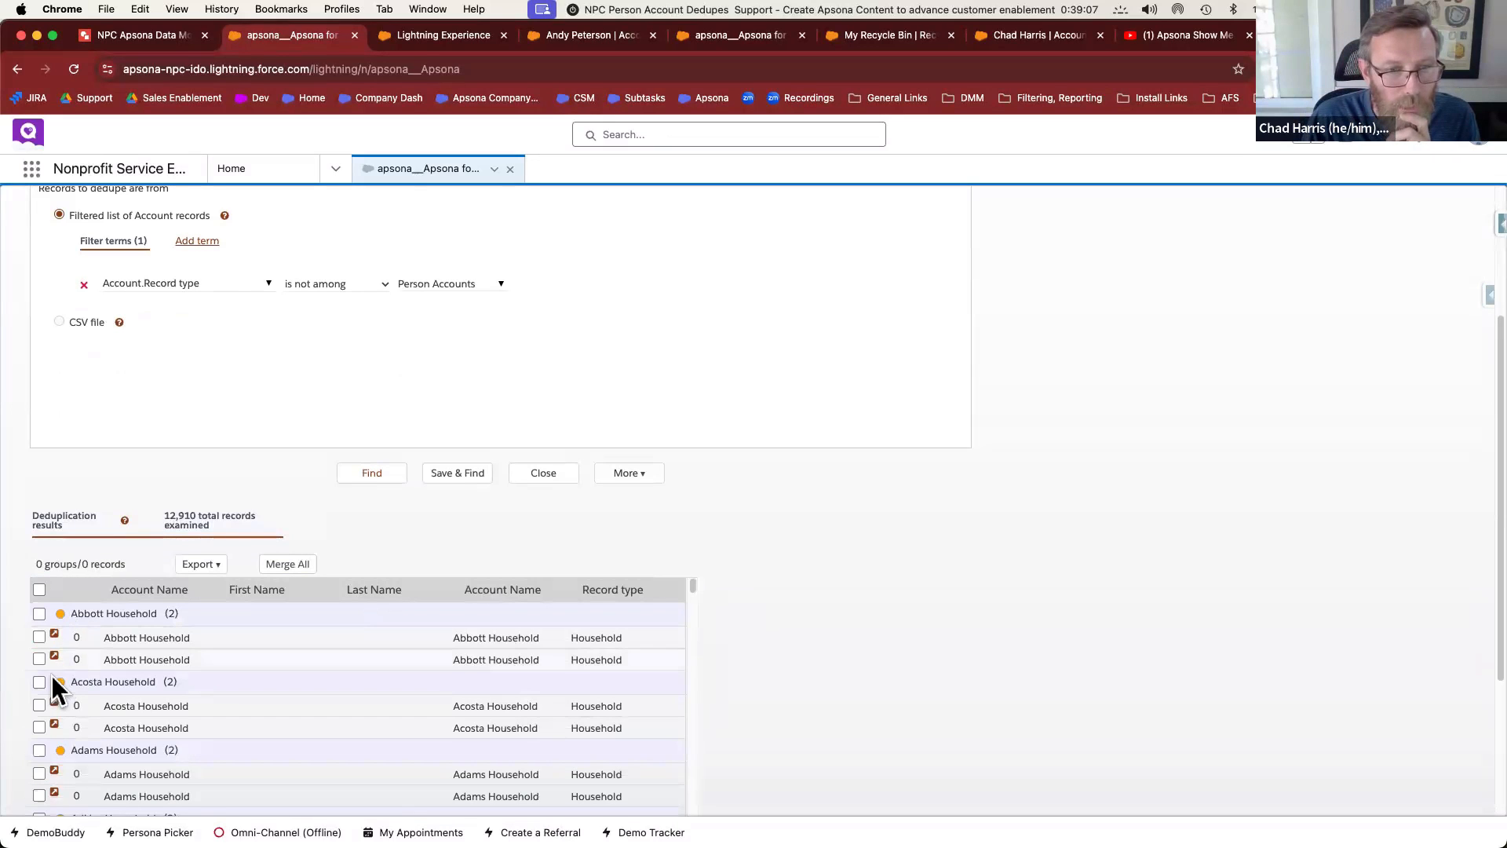
left_click(40, 613)
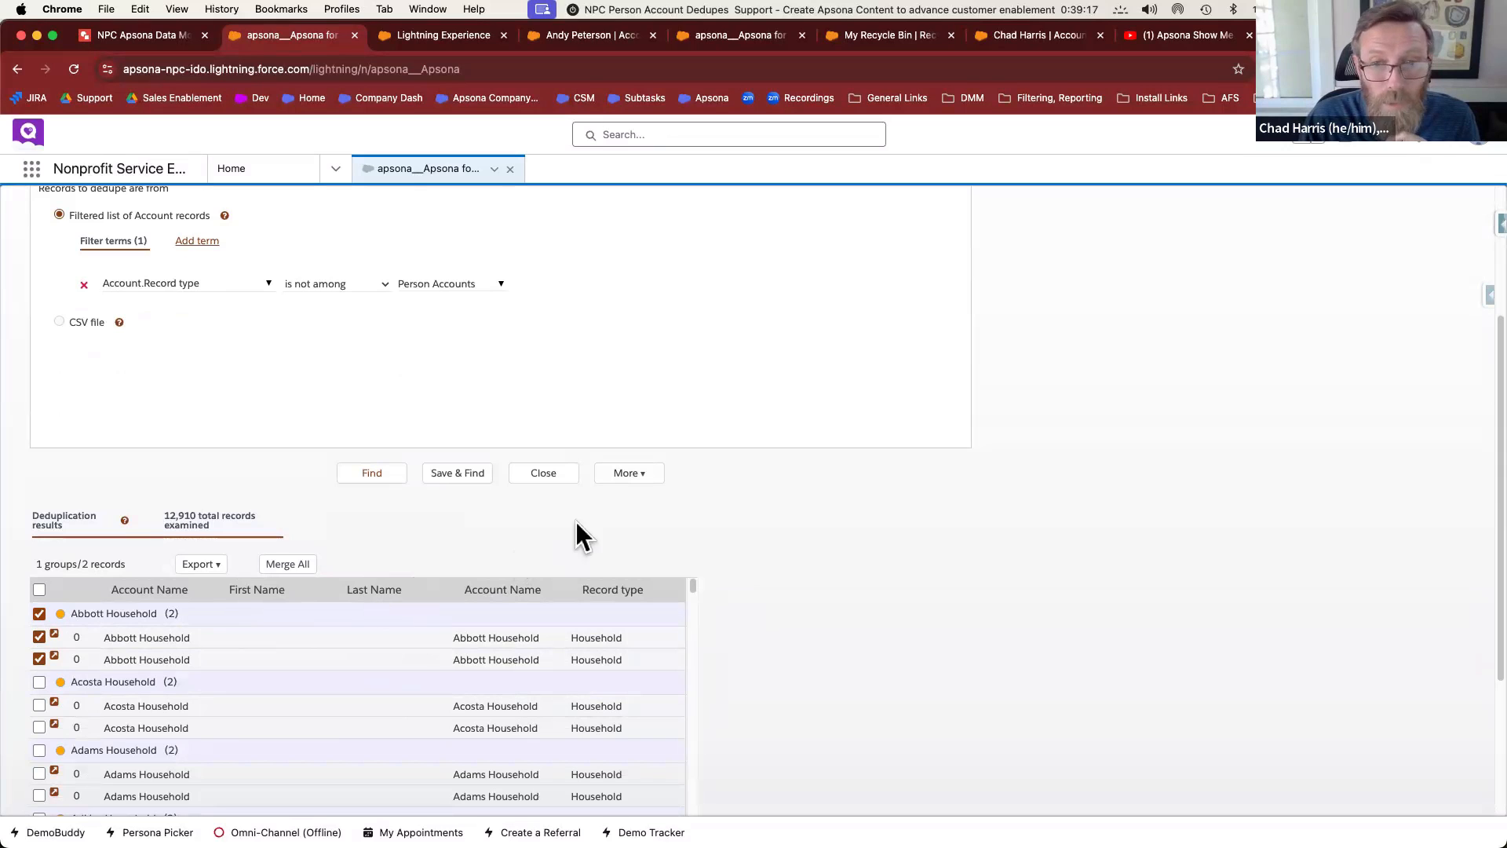
Set a household row as master, merge the group, and download the results file
left_click(295, 565)
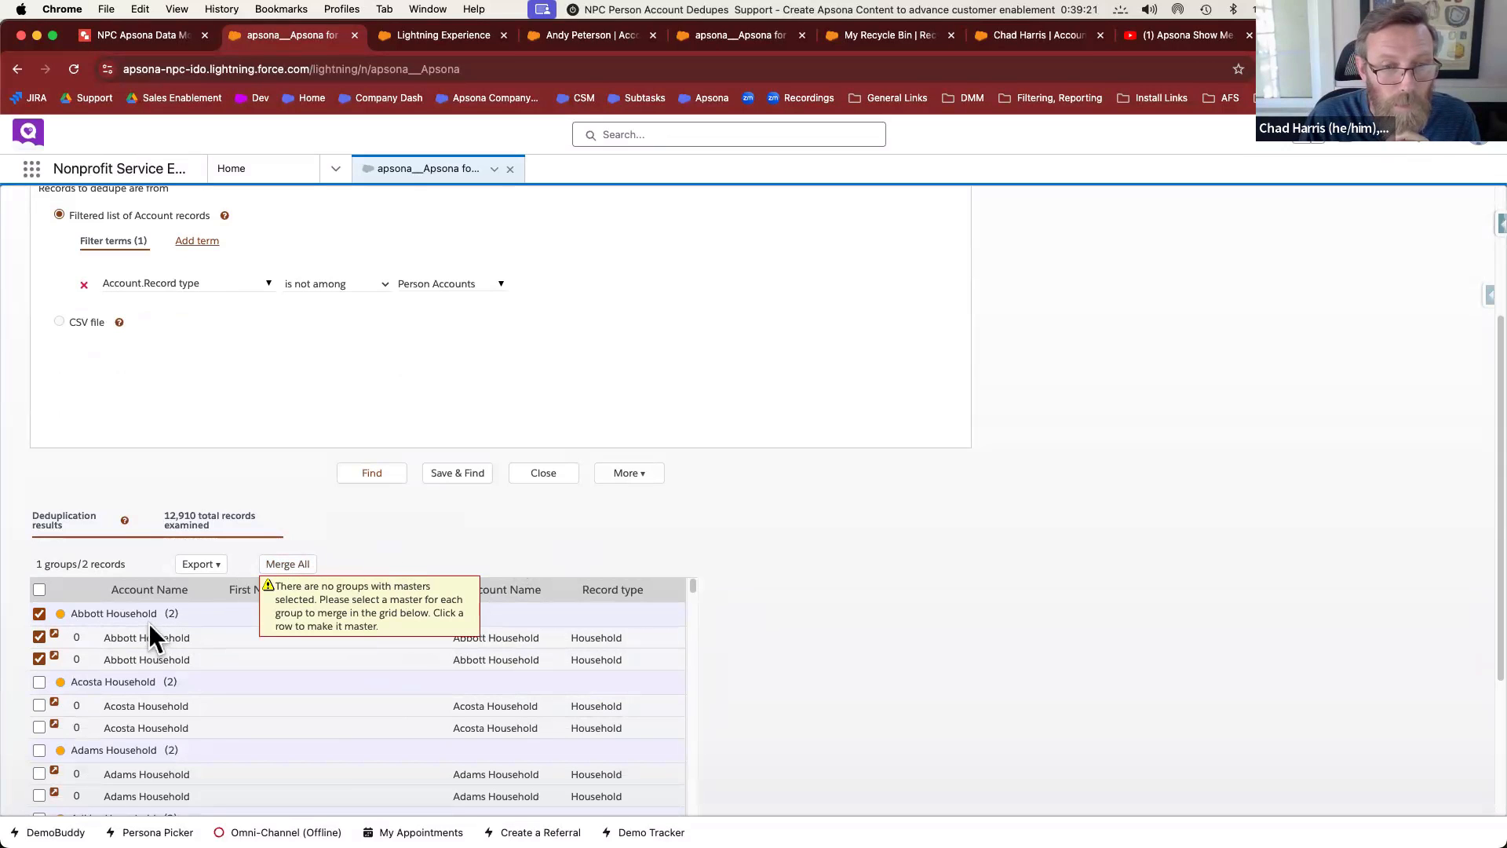
left_click(287, 566)
left_click(718, 609)
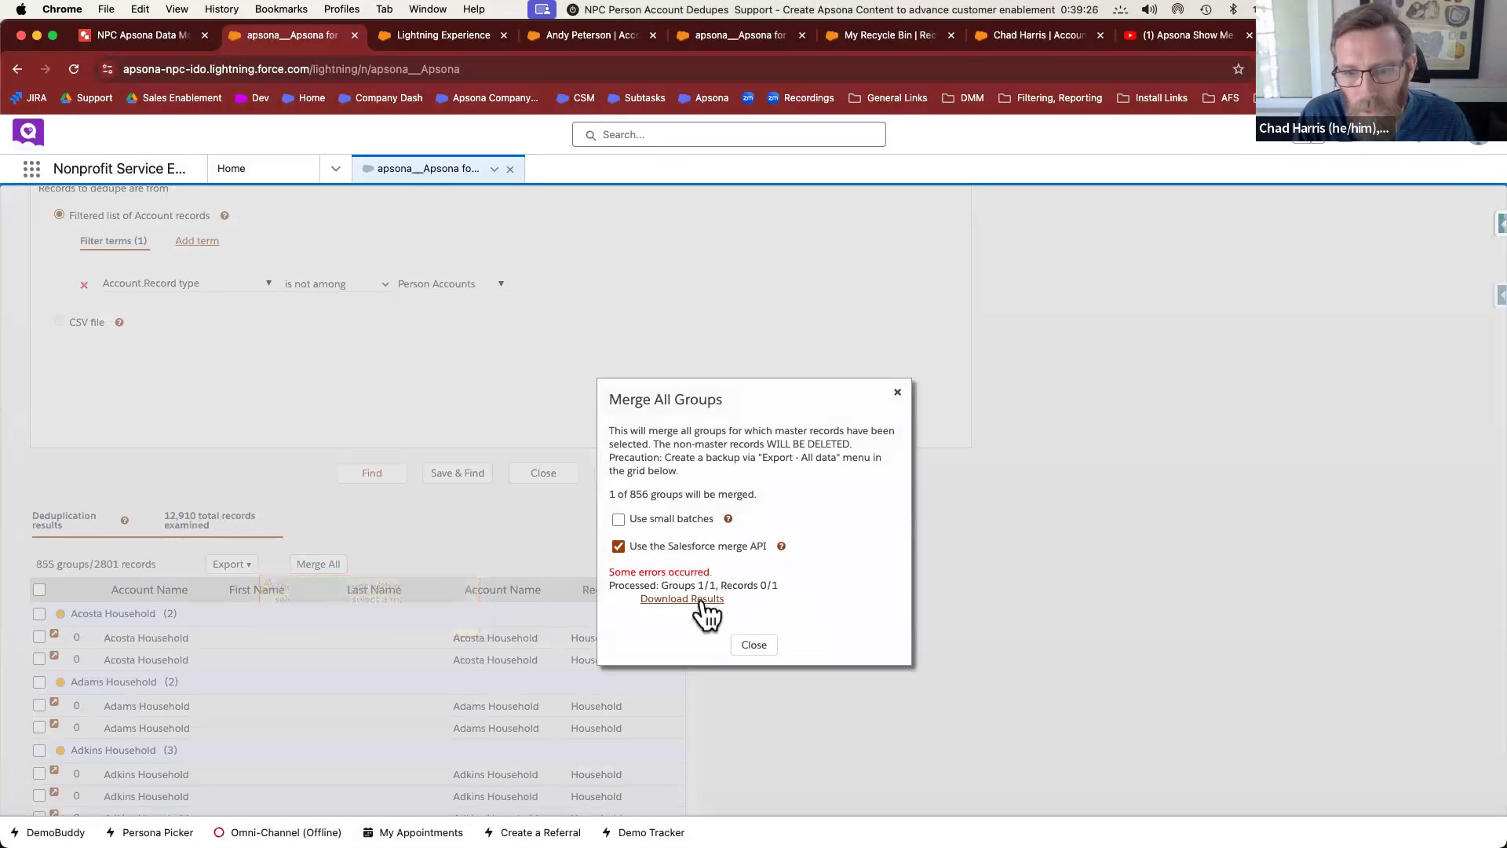
left_click(682, 599)
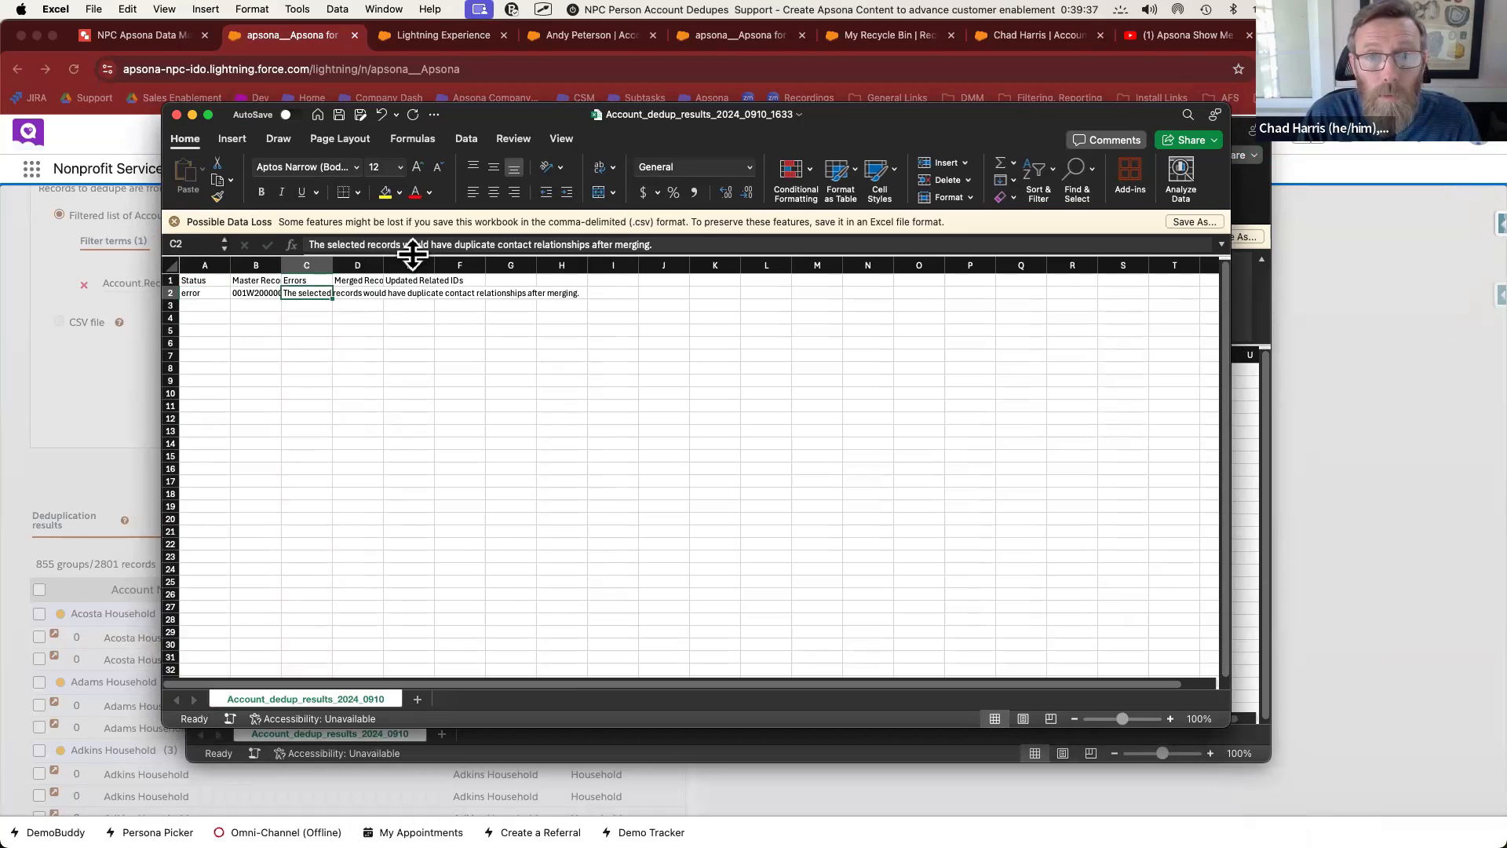
Read the duplicate contact relationships error, move the spreadsheet aside, and return to the dedupe page
left_click_drag(413, 253, 410, 299)
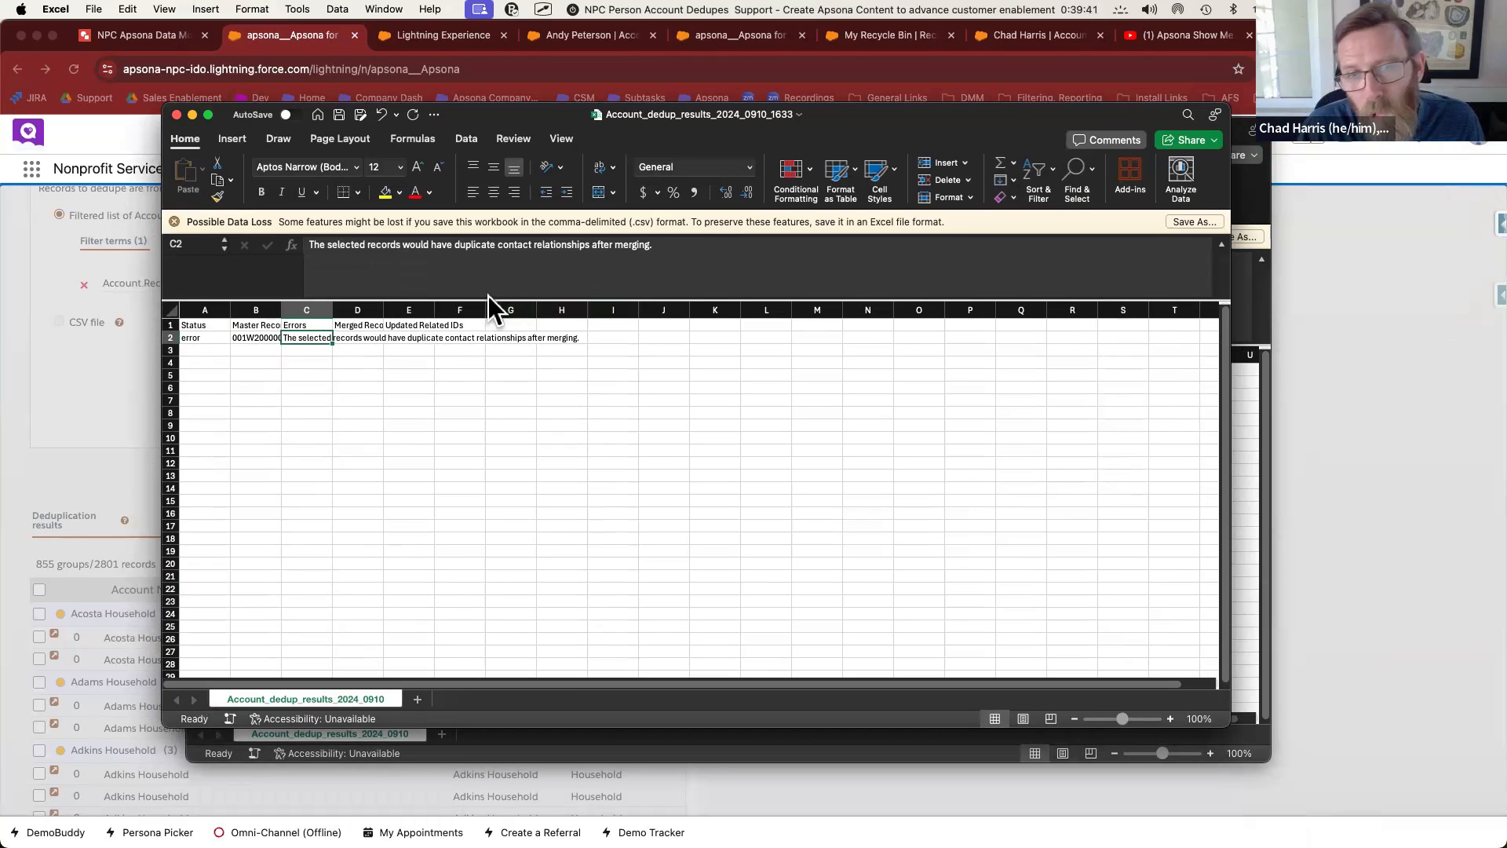
left_click_drag(520, 115, 569, 171)
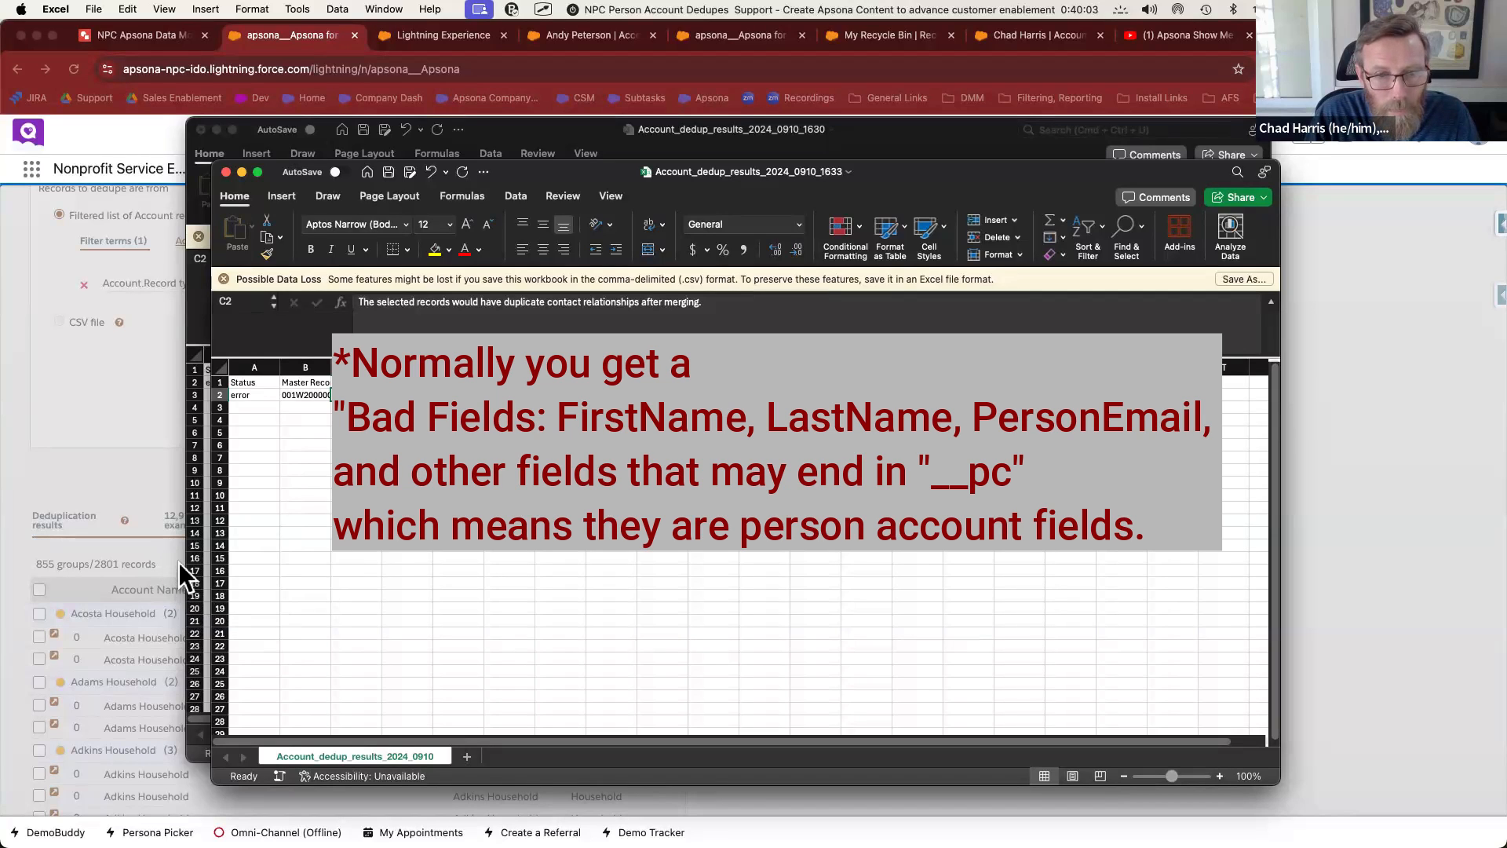
left_click(179, 567)
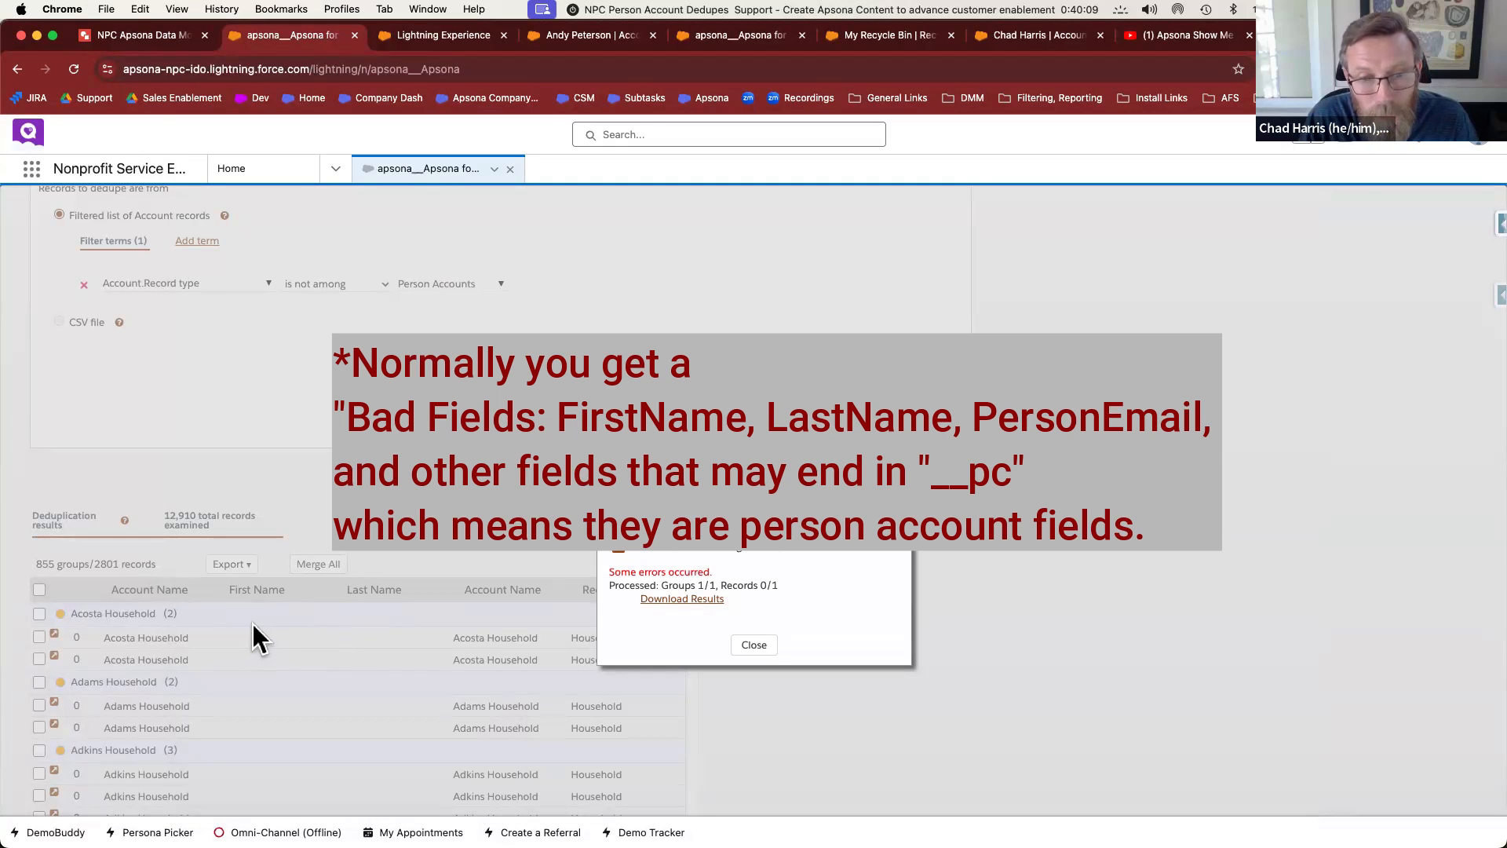
Close the 'Some errors occurred' summary and scroll back up the dedupe page
left_click(750, 644)
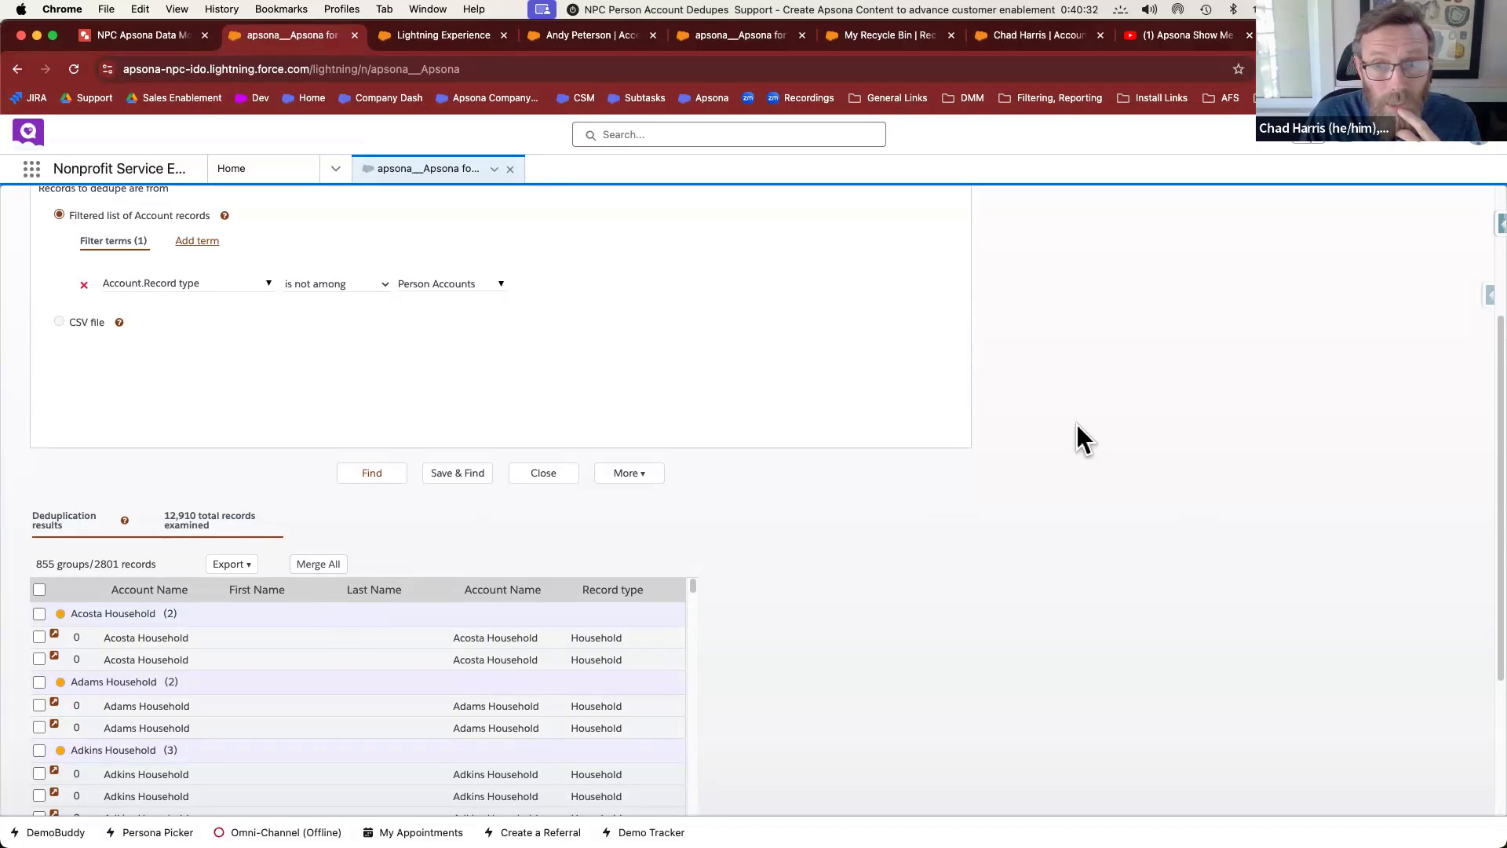
scroll(1080, 432, "up", 3)
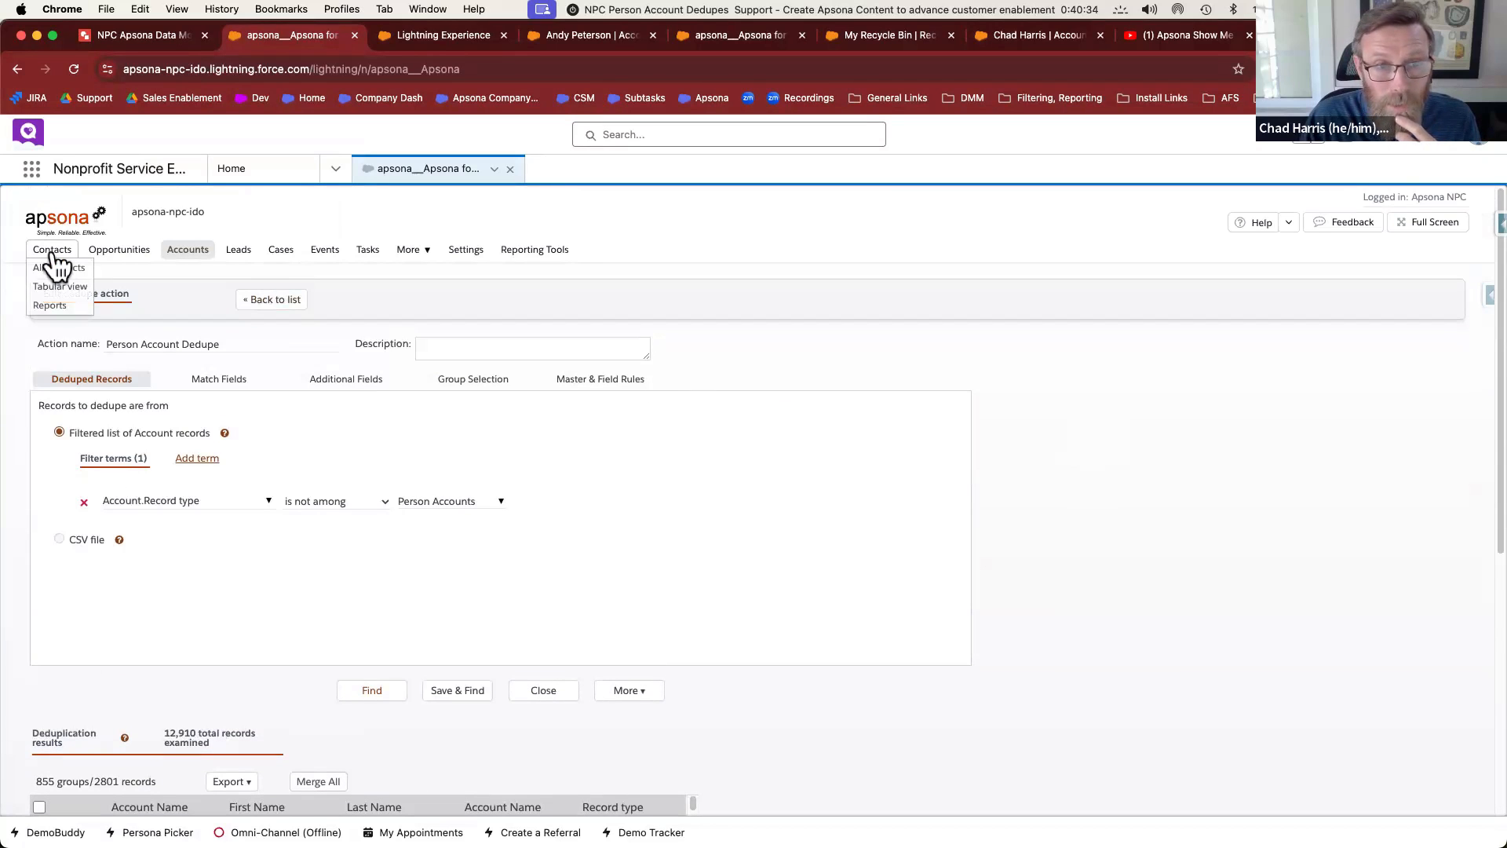
Create a new contact dedupe action named 'Person Acct Contact Dedupe'
left_click(55, 267)
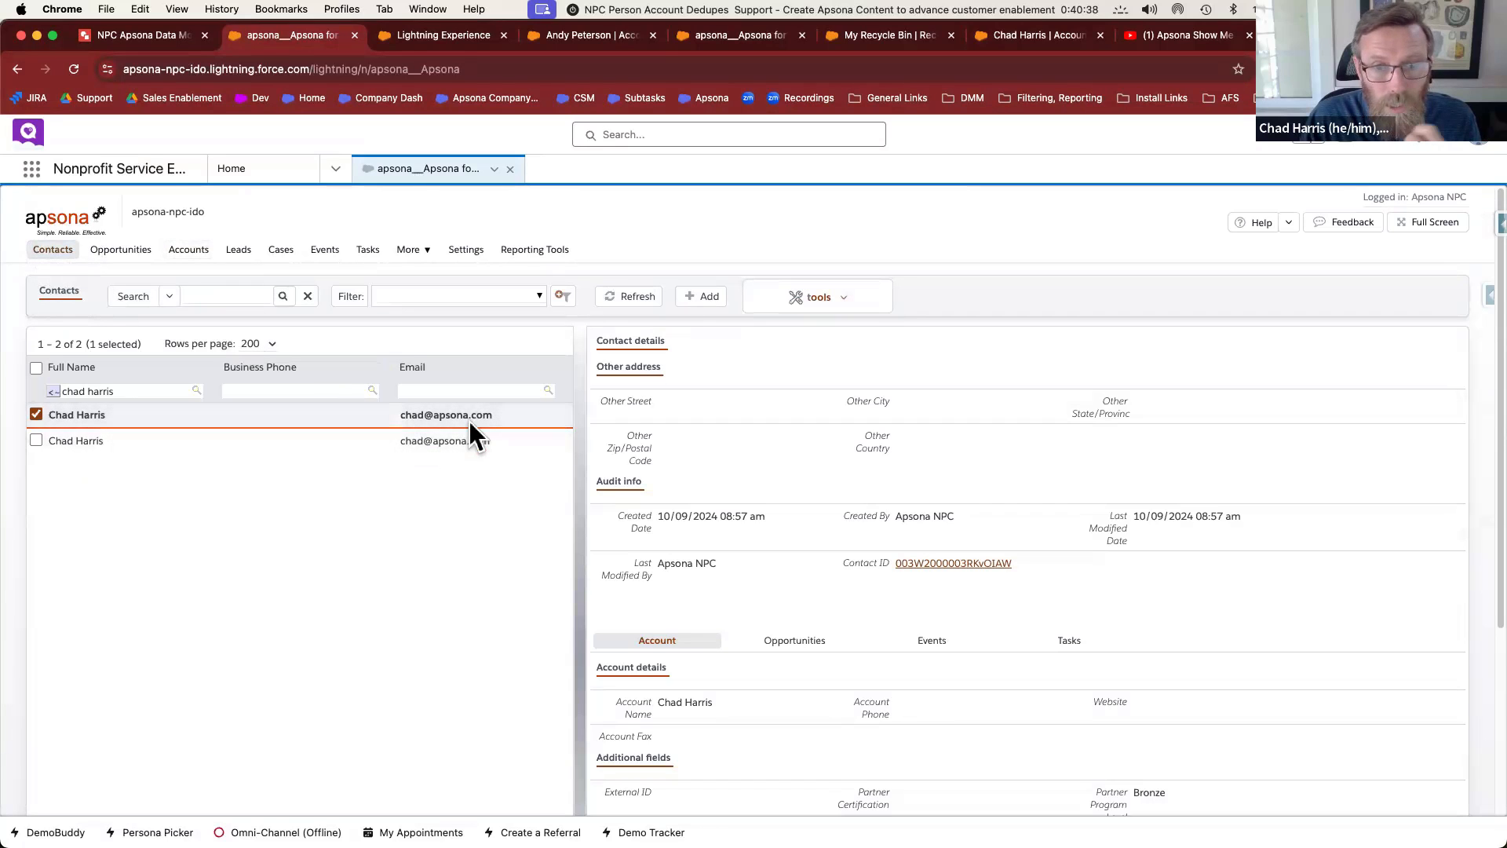
left_click(793, 314)
mouse_move(799, 547)
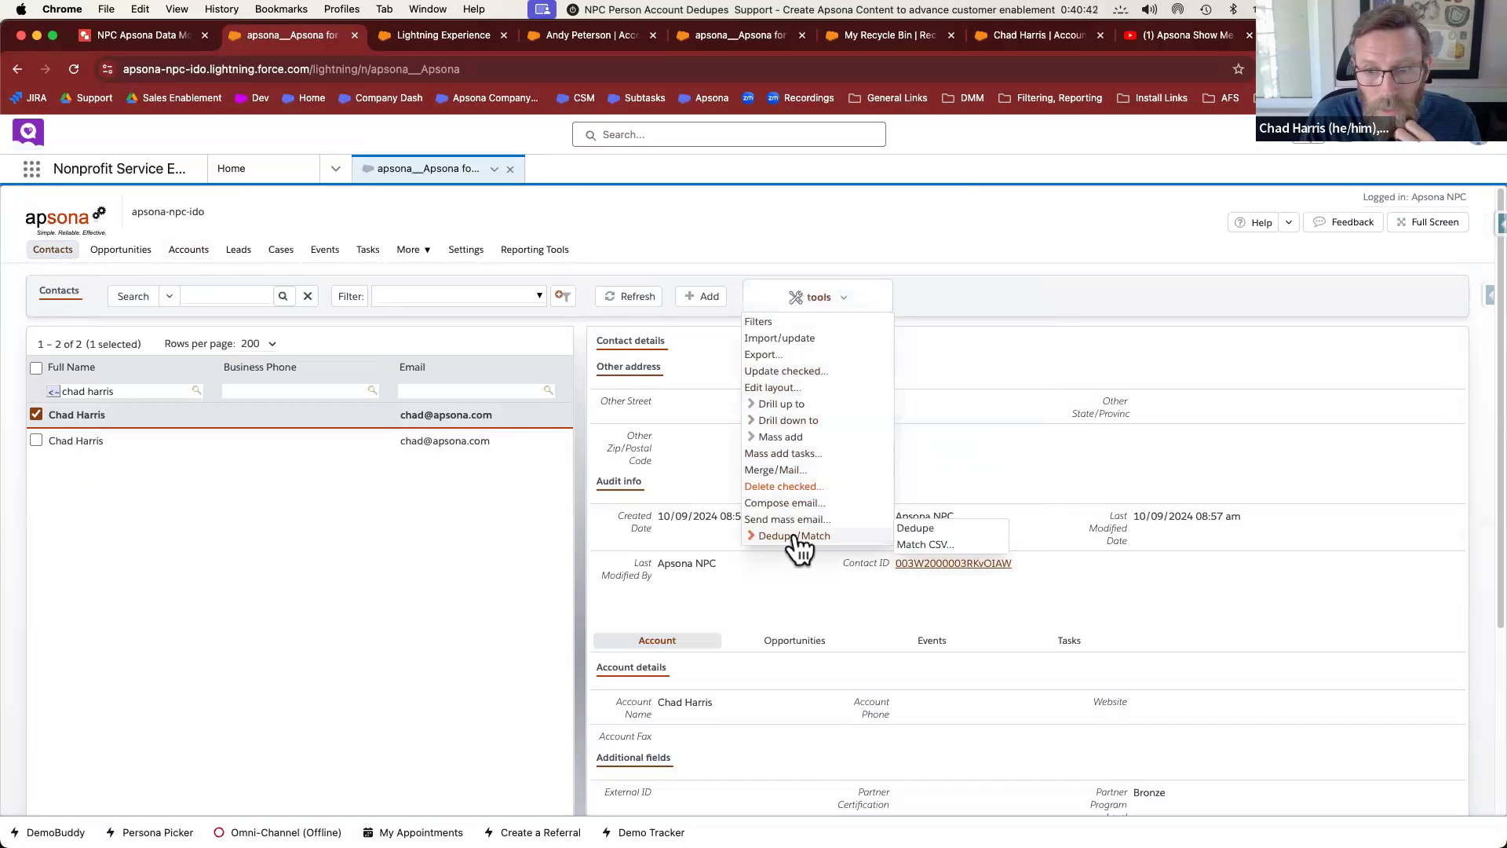
left_click(913, 528)
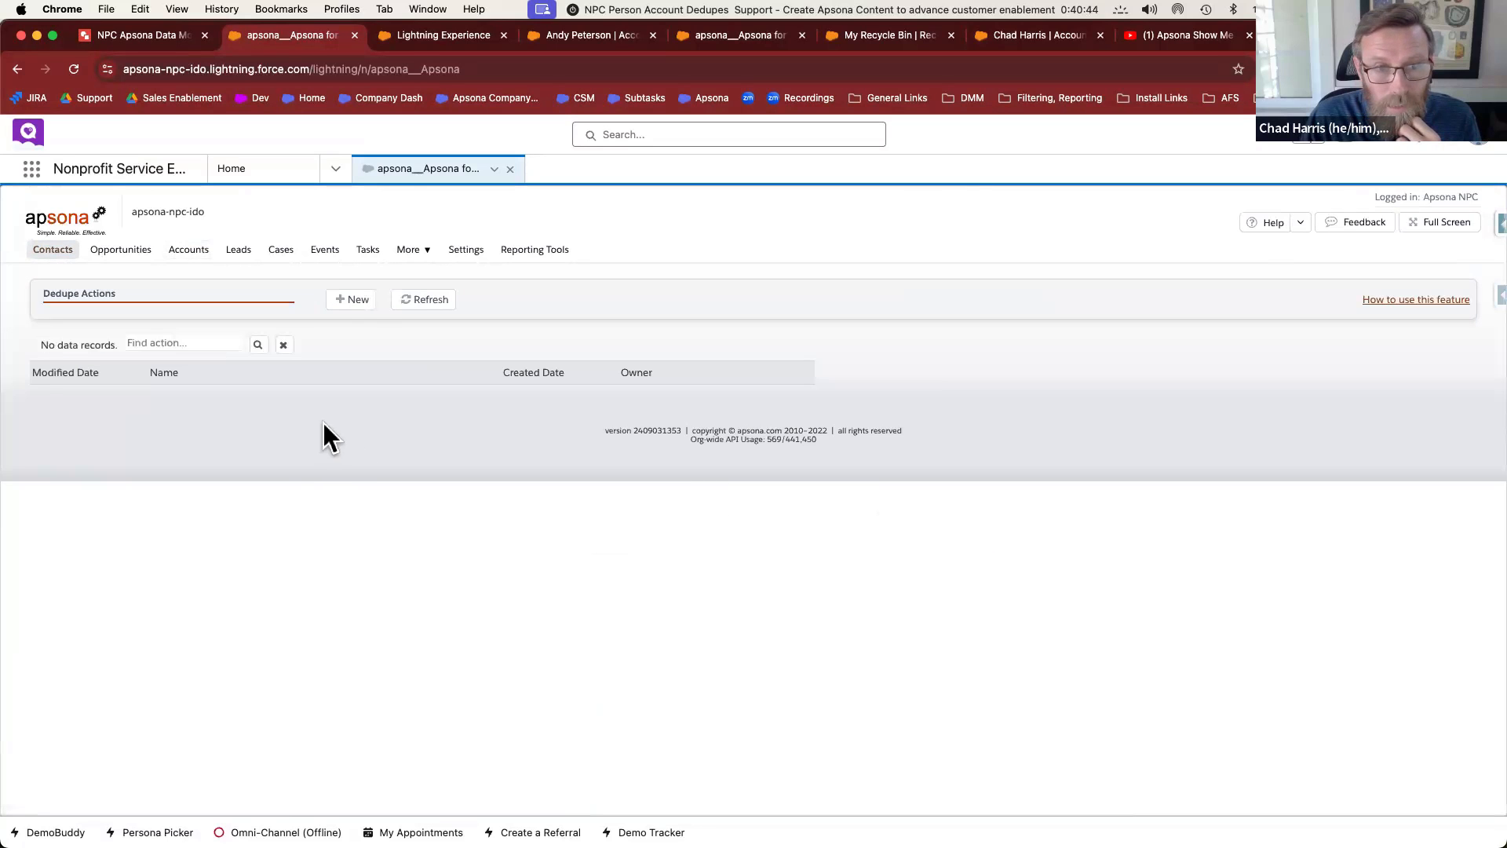
left_click(357, 299)
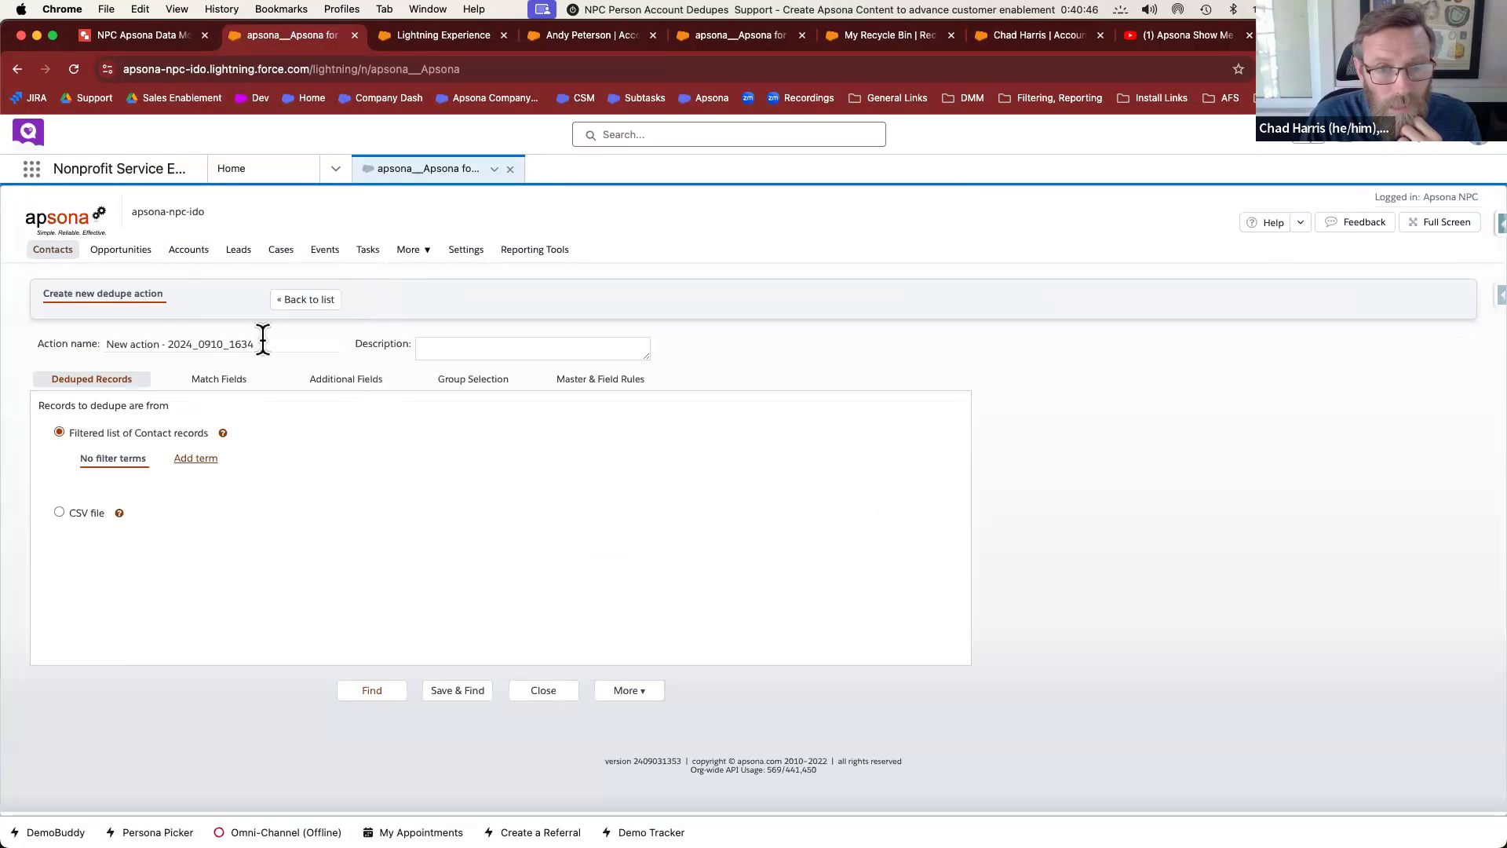
left_click_drag(263, 340, 112, 334)
type("erson Acct Contact")
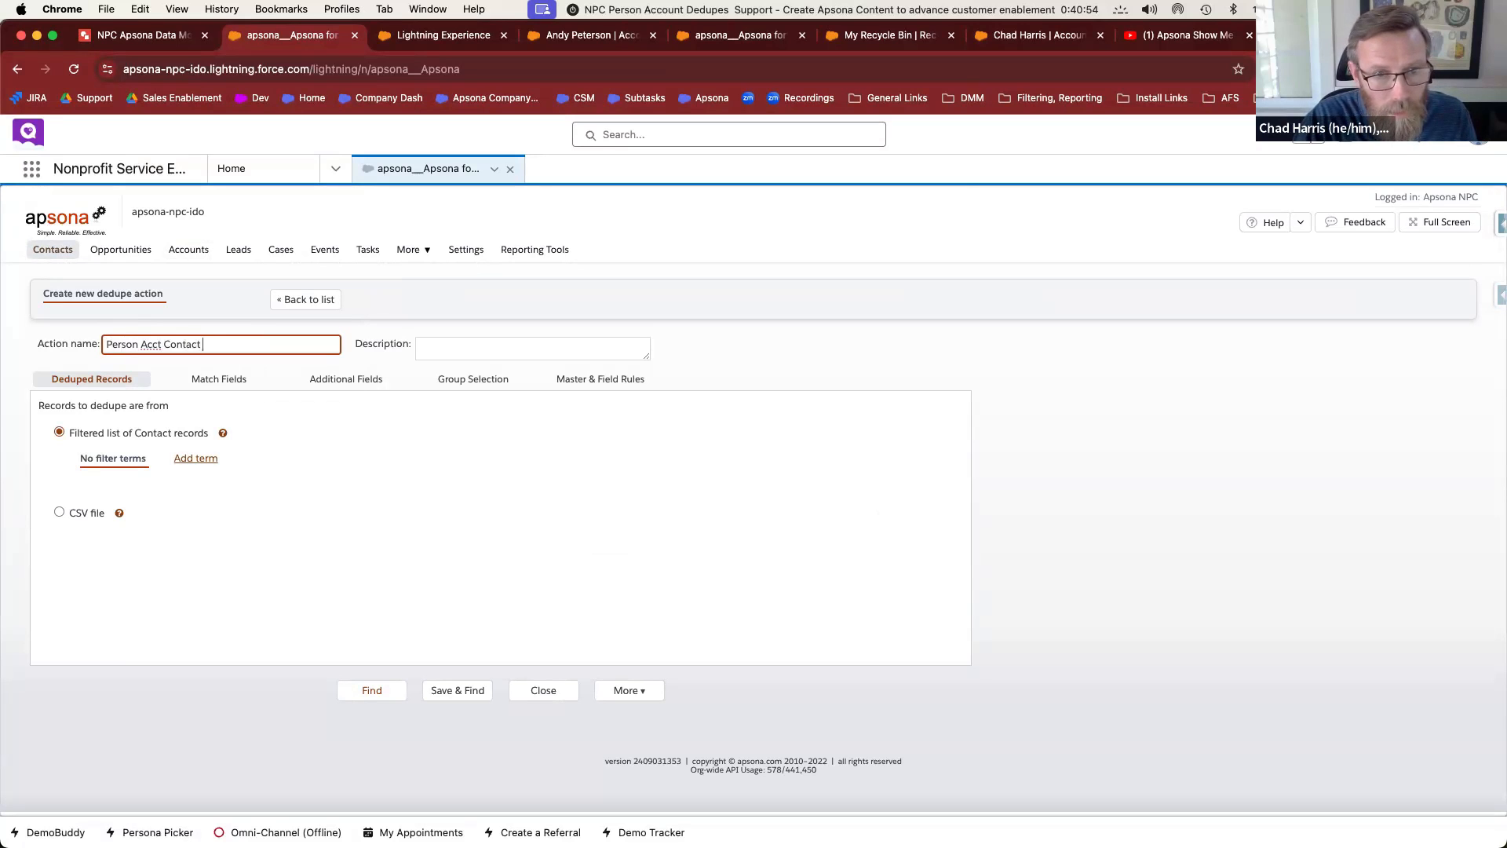
Add a filter term: Contact Full Name starts with the person's name prefix
left_click(195, 459)
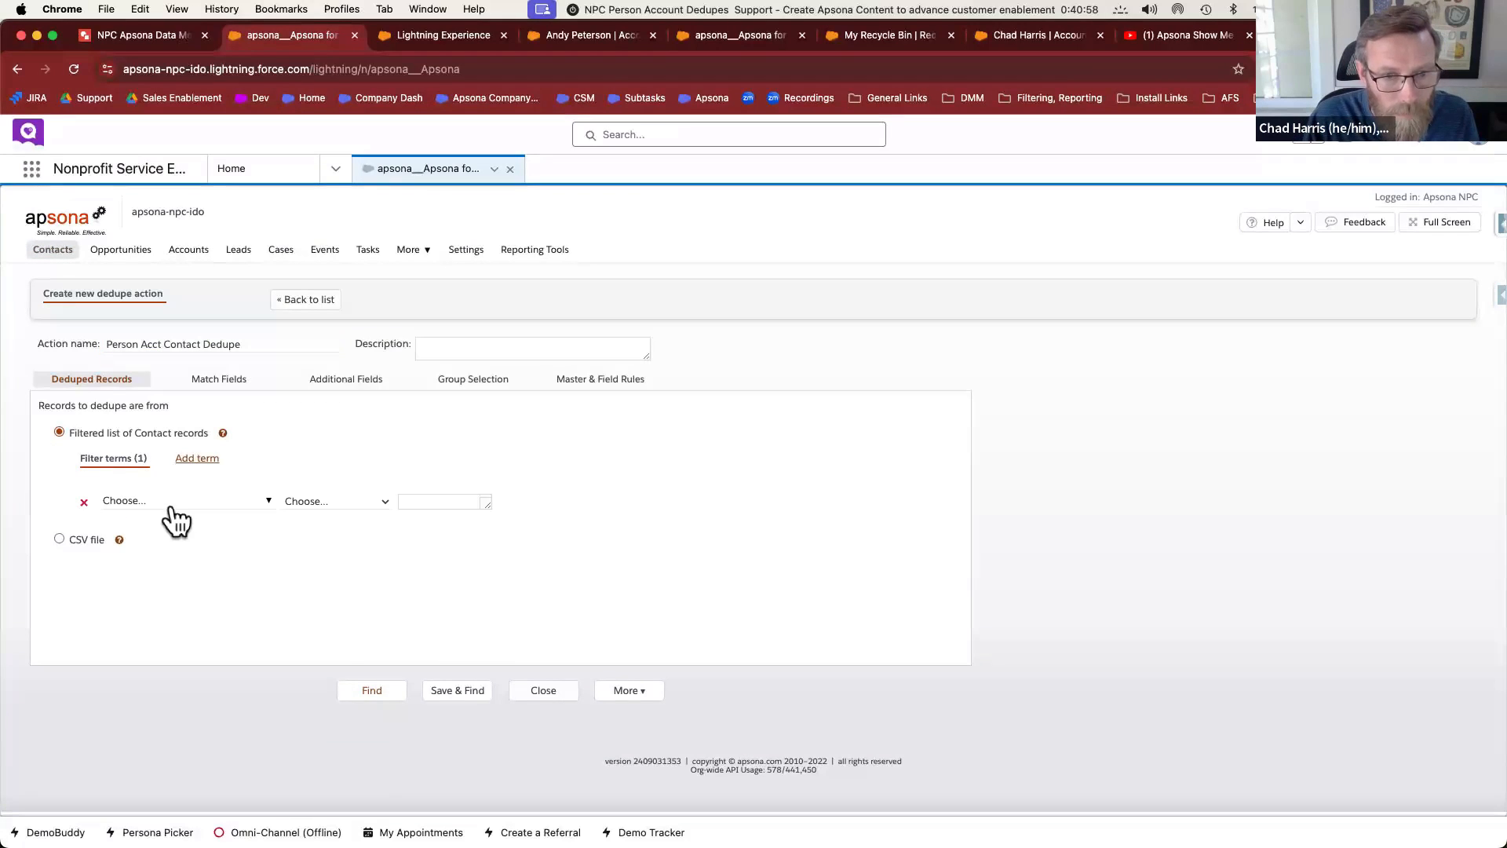
left_click(174, 503)
left_click(328, 543)
type("full")
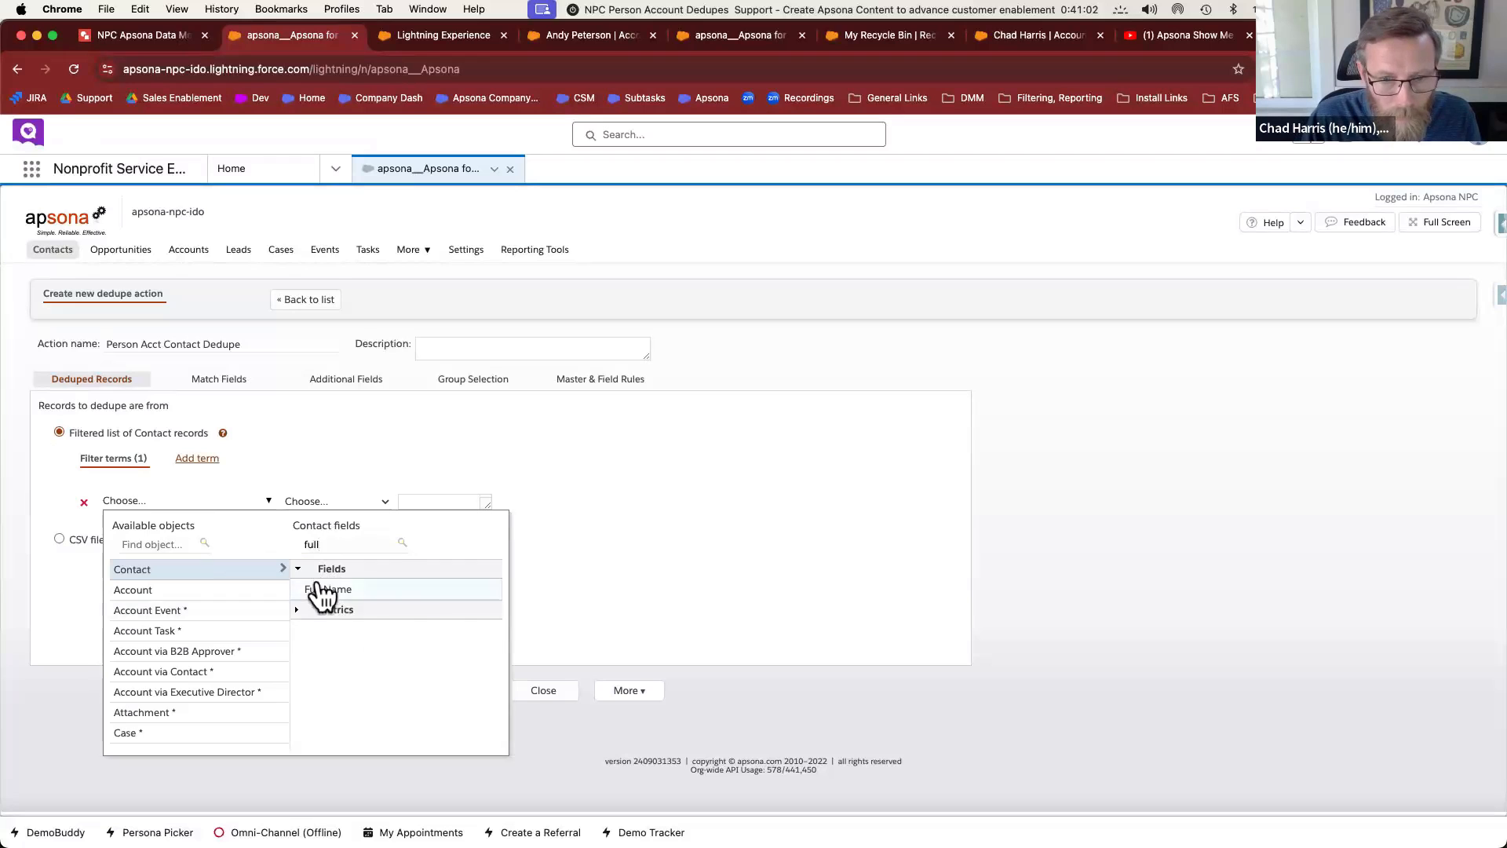
left_click(319, 590)
left_click(442, 500)
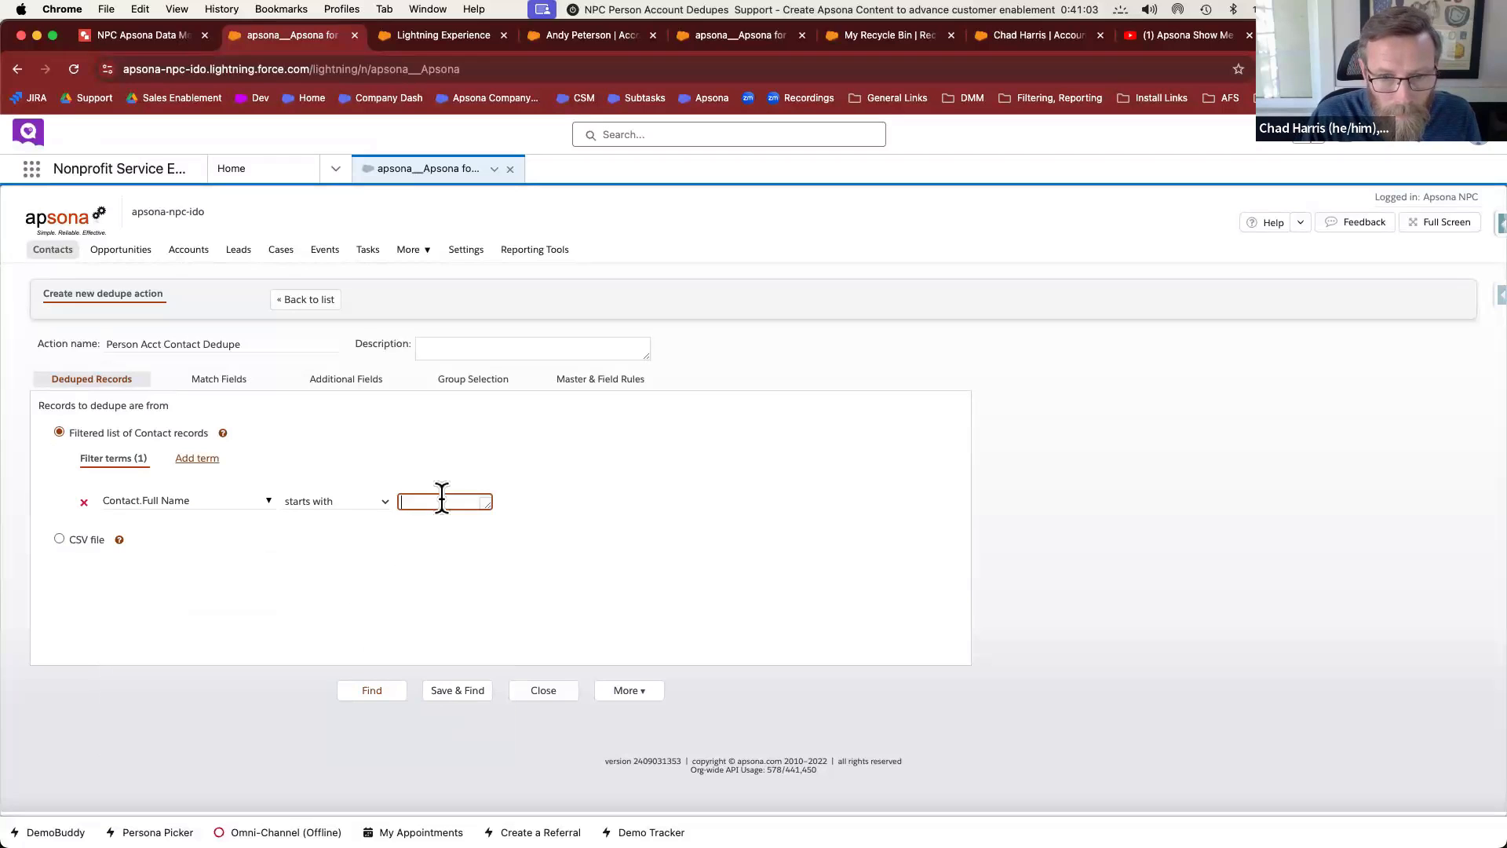
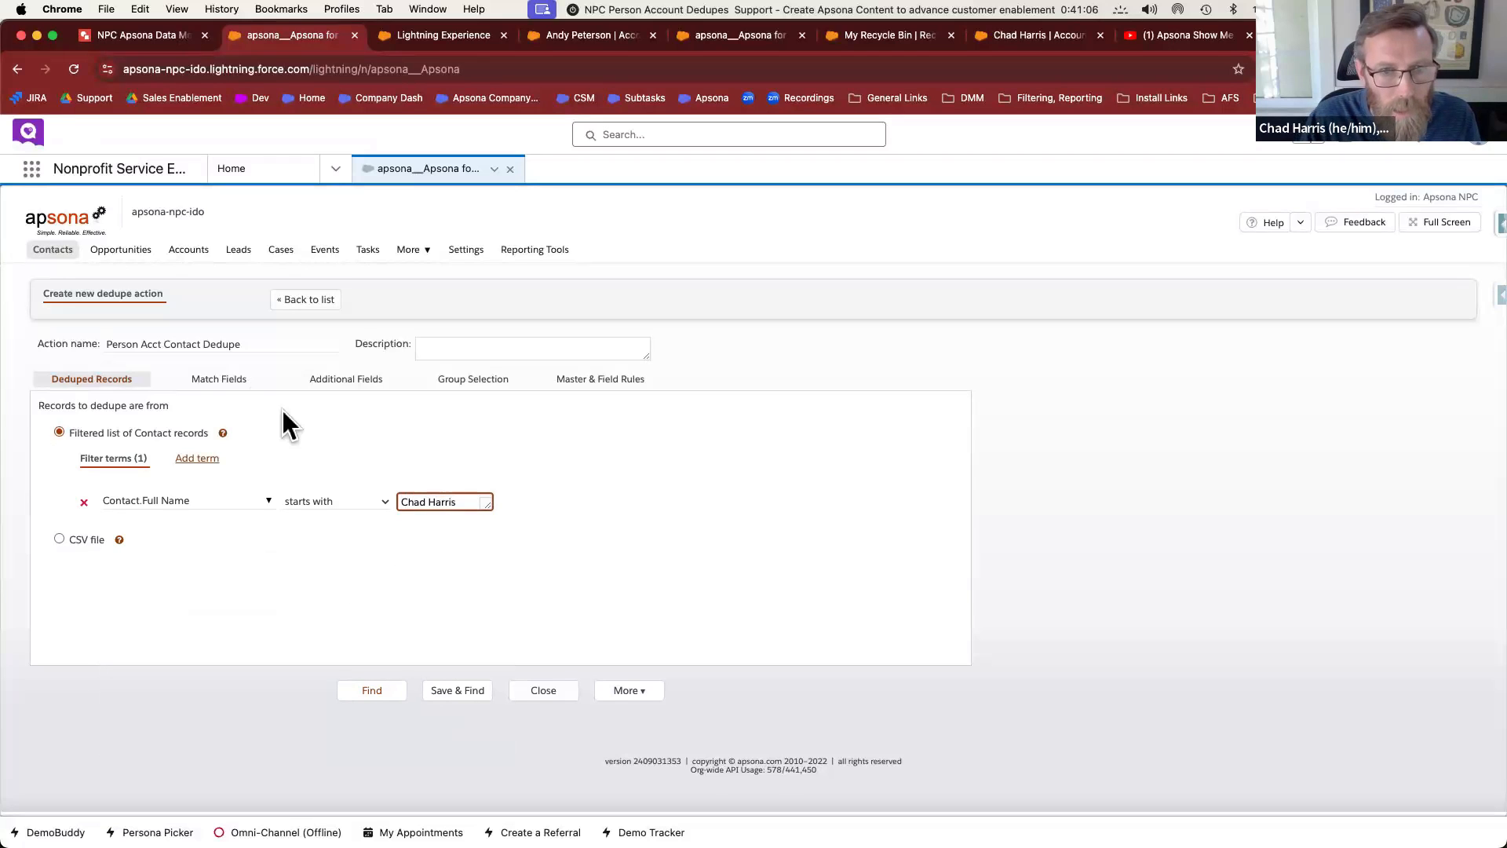
left_click(218, 380)
left_click(275, 463)
Match duplicates on Email, then save and find duplicates
type("email")
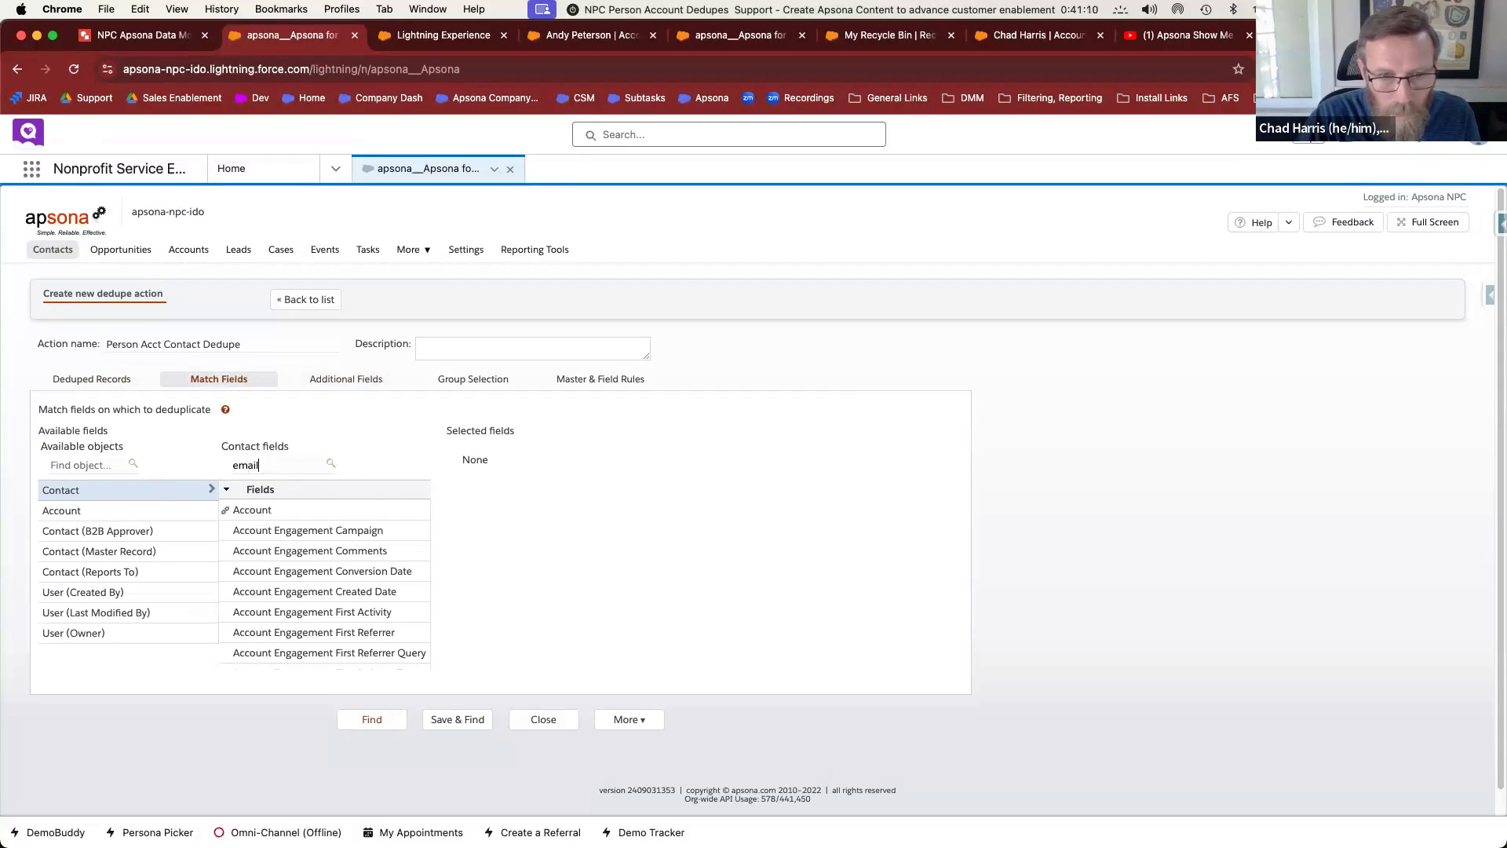
double_click(335, 510)
left_click(461, 691)
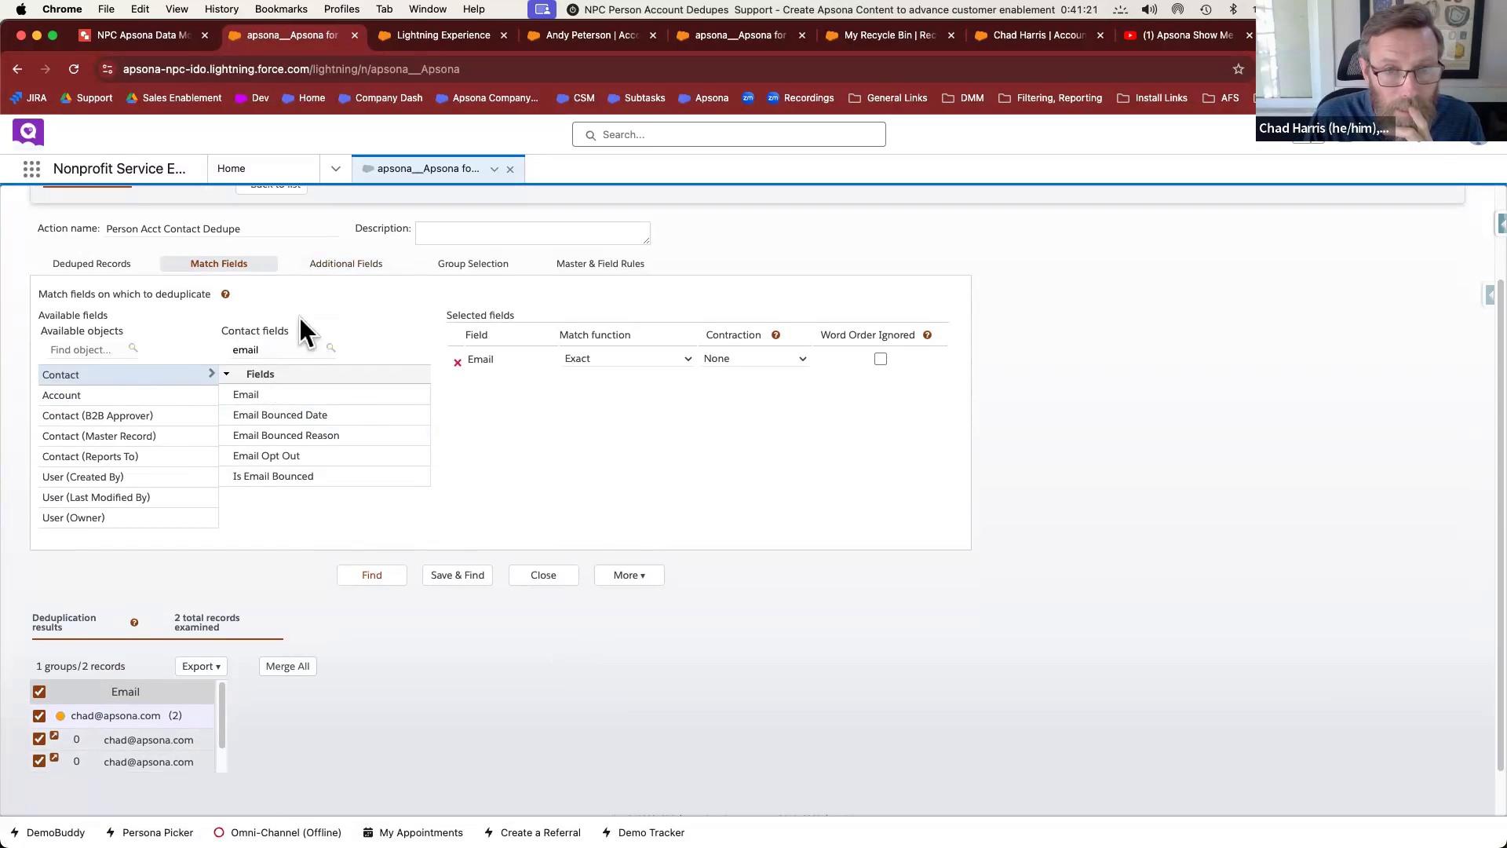
Add the Account Record type as an additional field and rerun the search
left_click(336, 267)
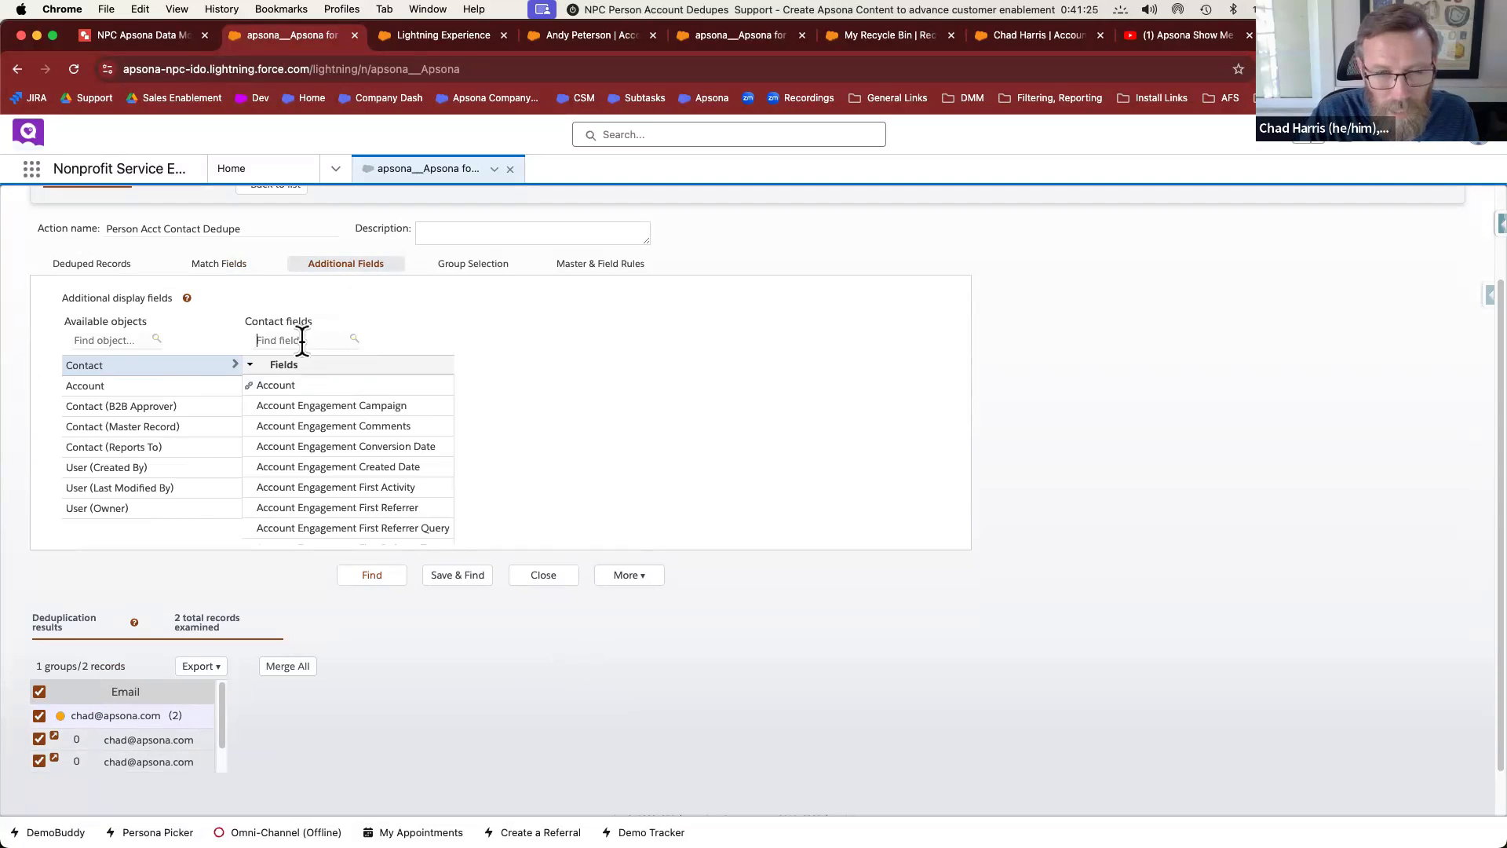
left_click(95, 385)
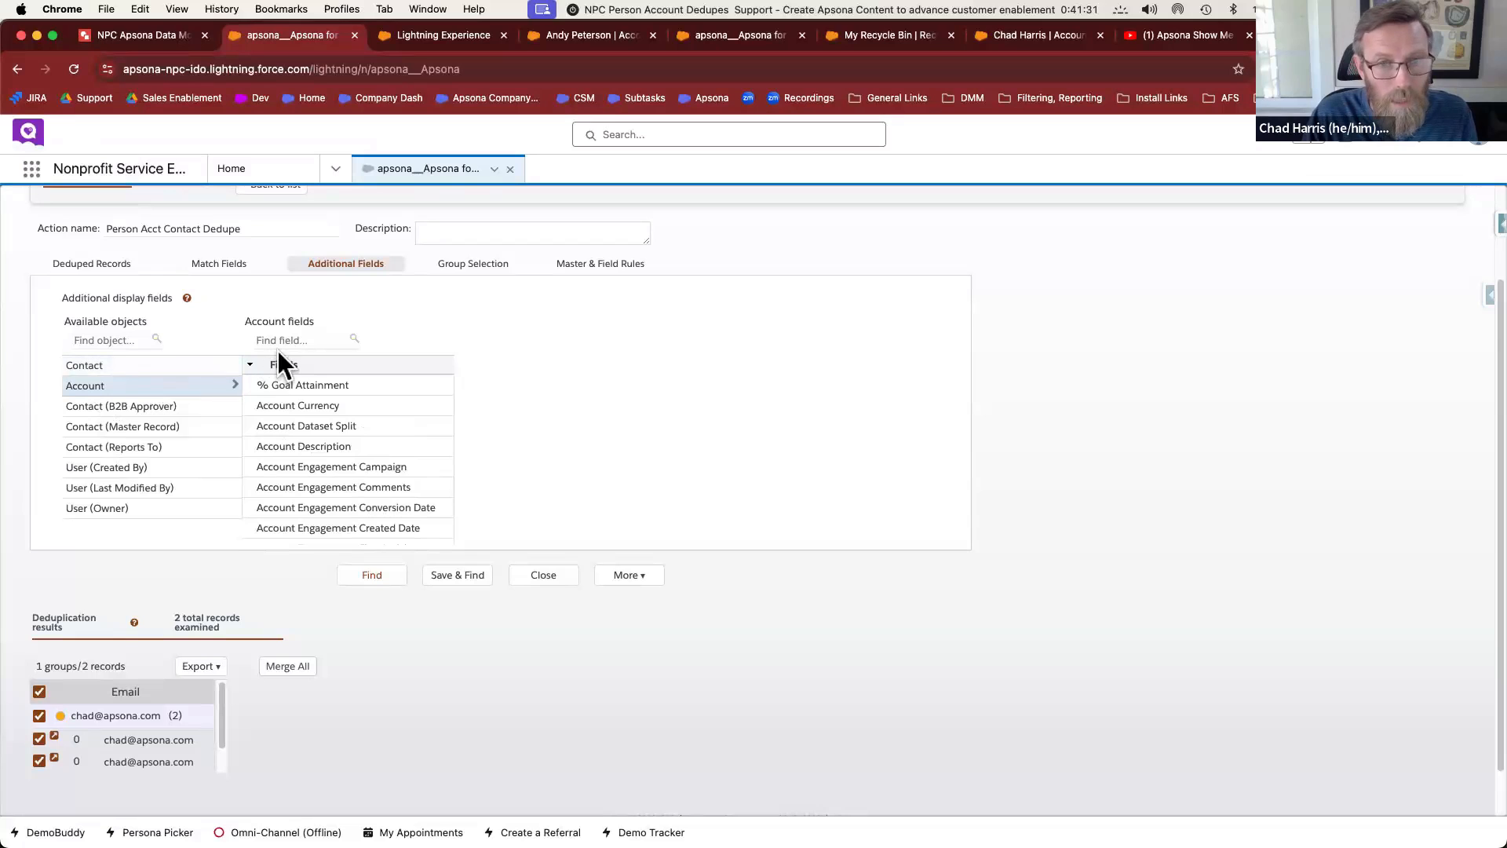
type("reco")
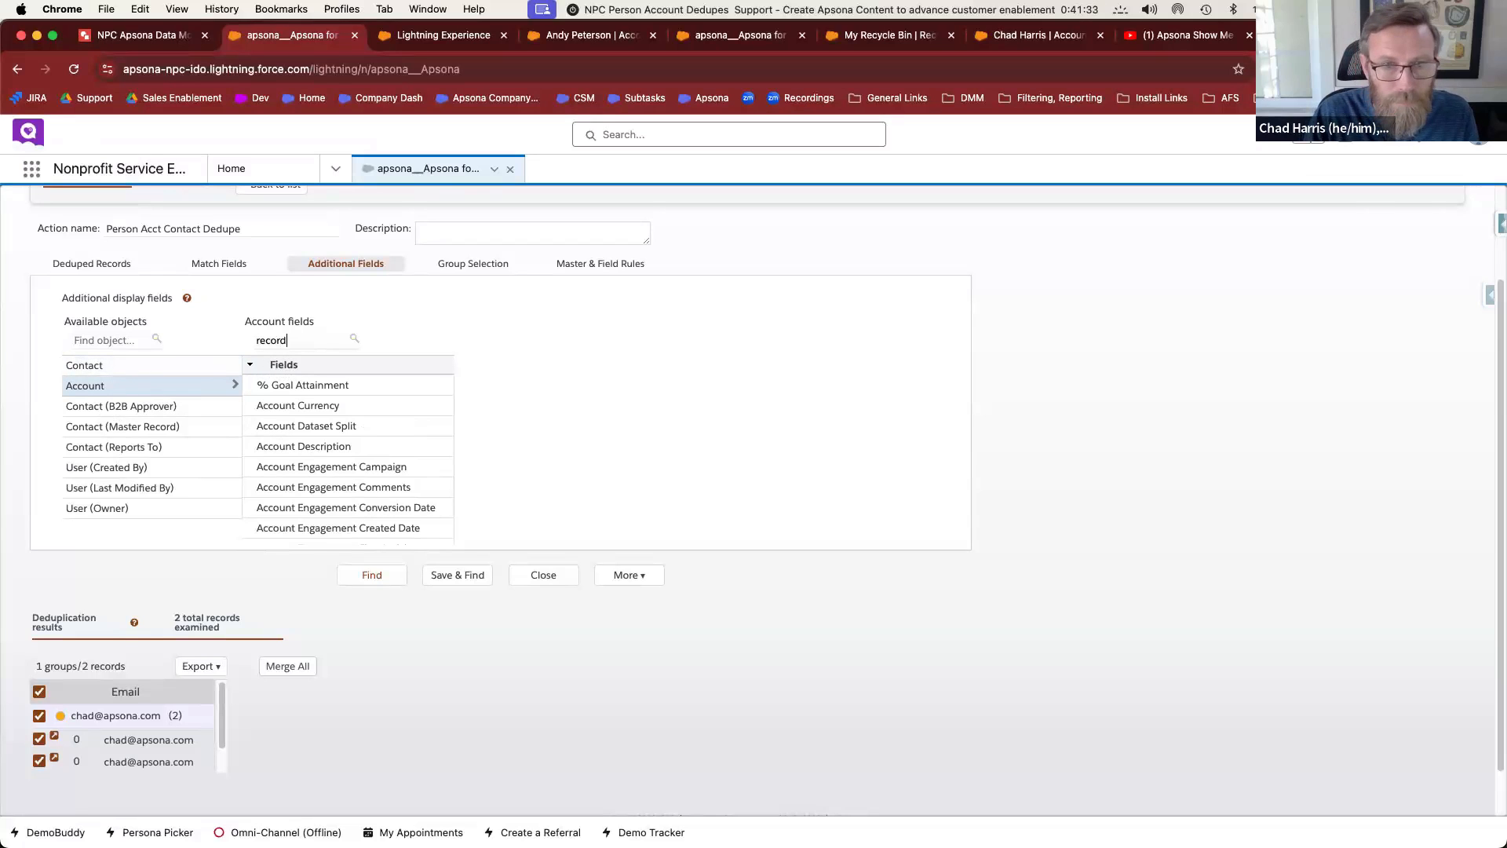
type("rd")
left_click(312, 409)
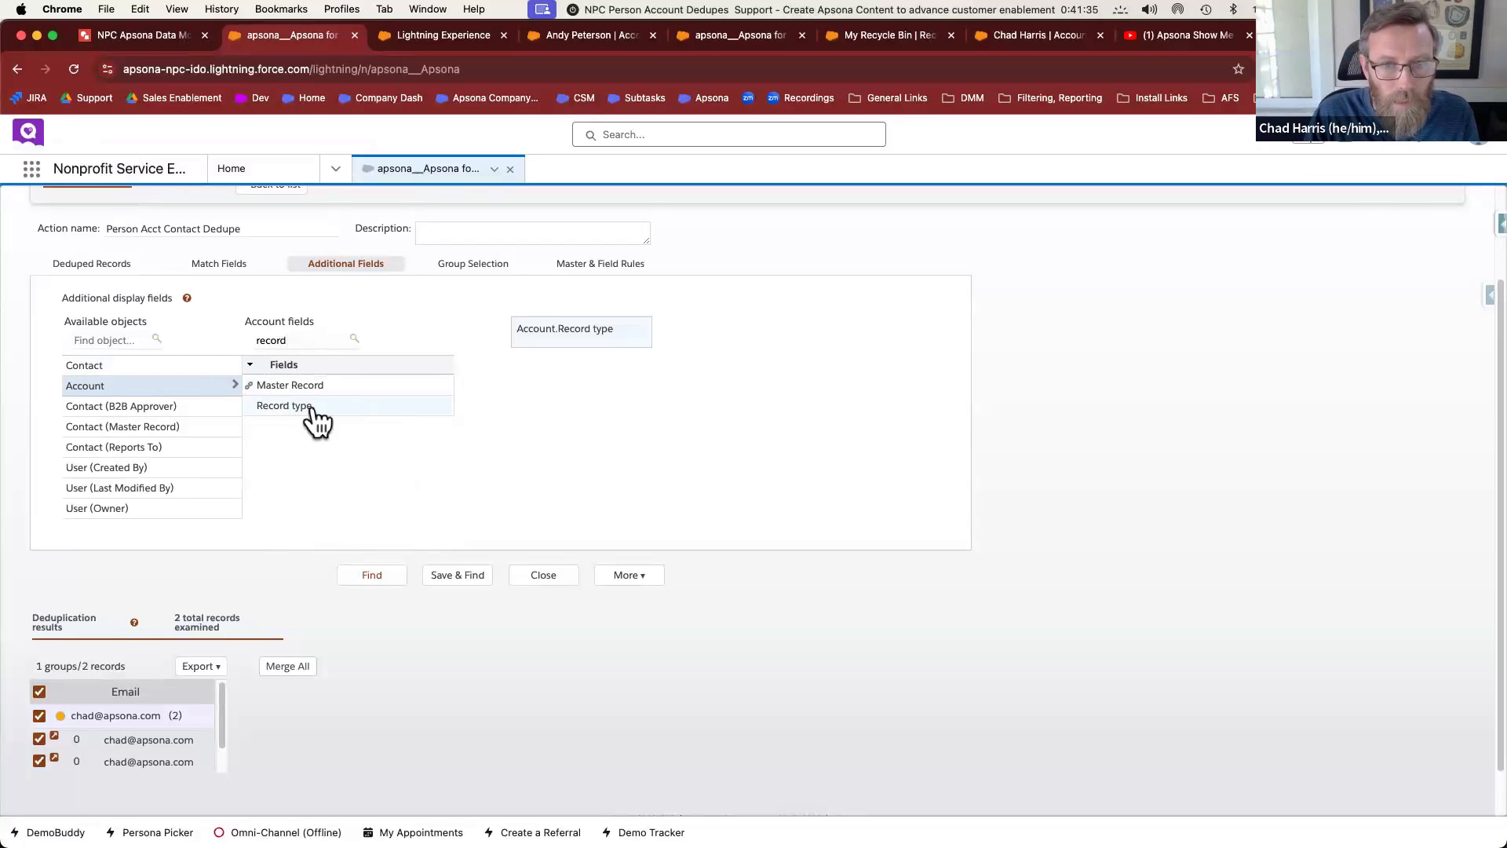
left_click(459, 579)
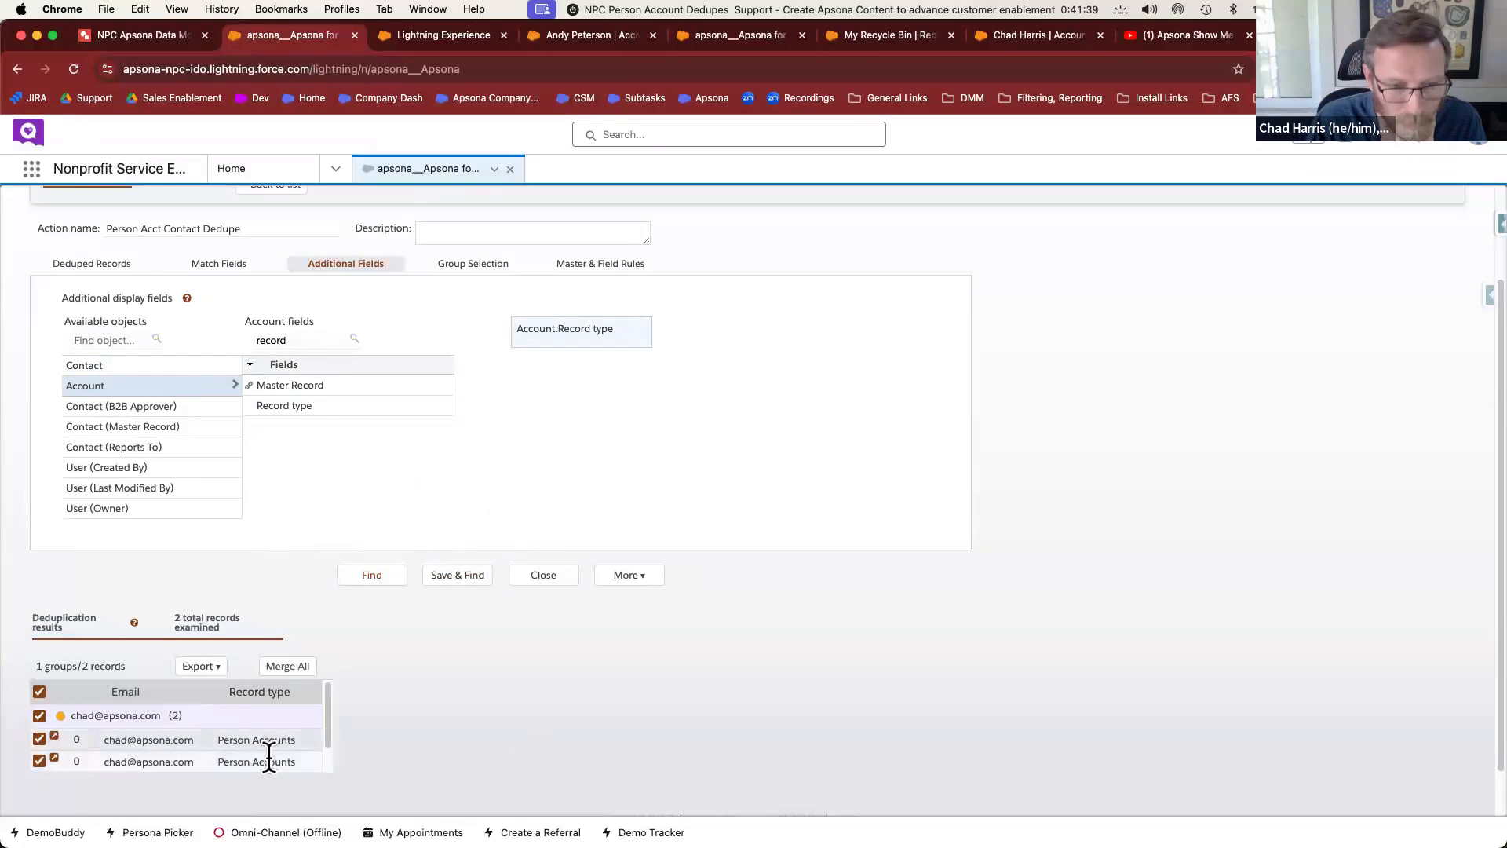
Mark the first contact as master, merge all groups, and download the results
left_click(165, 741)
left_click(299, 666)
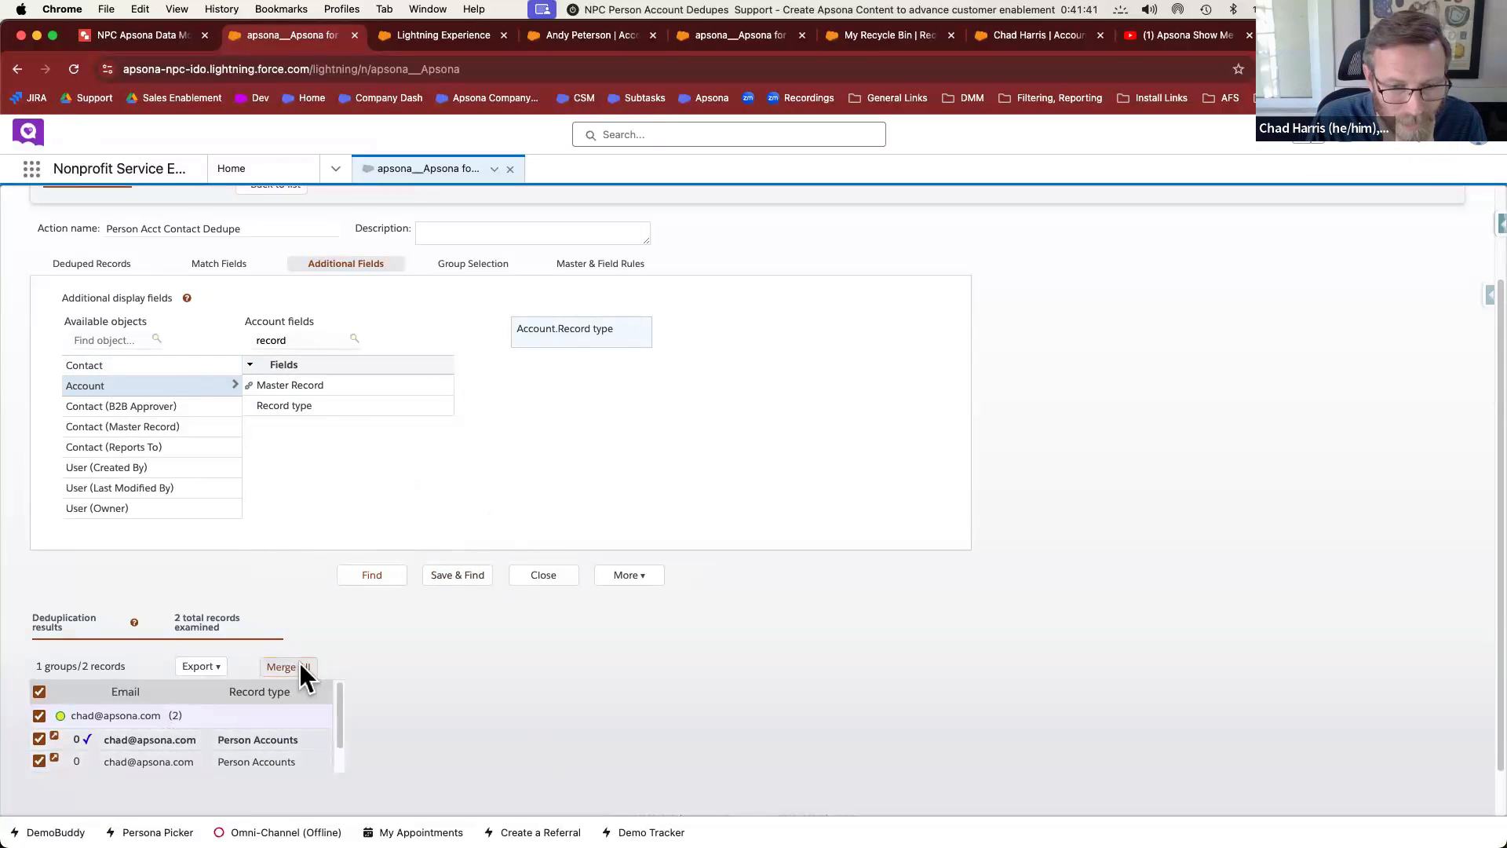
left_click(724, 605)
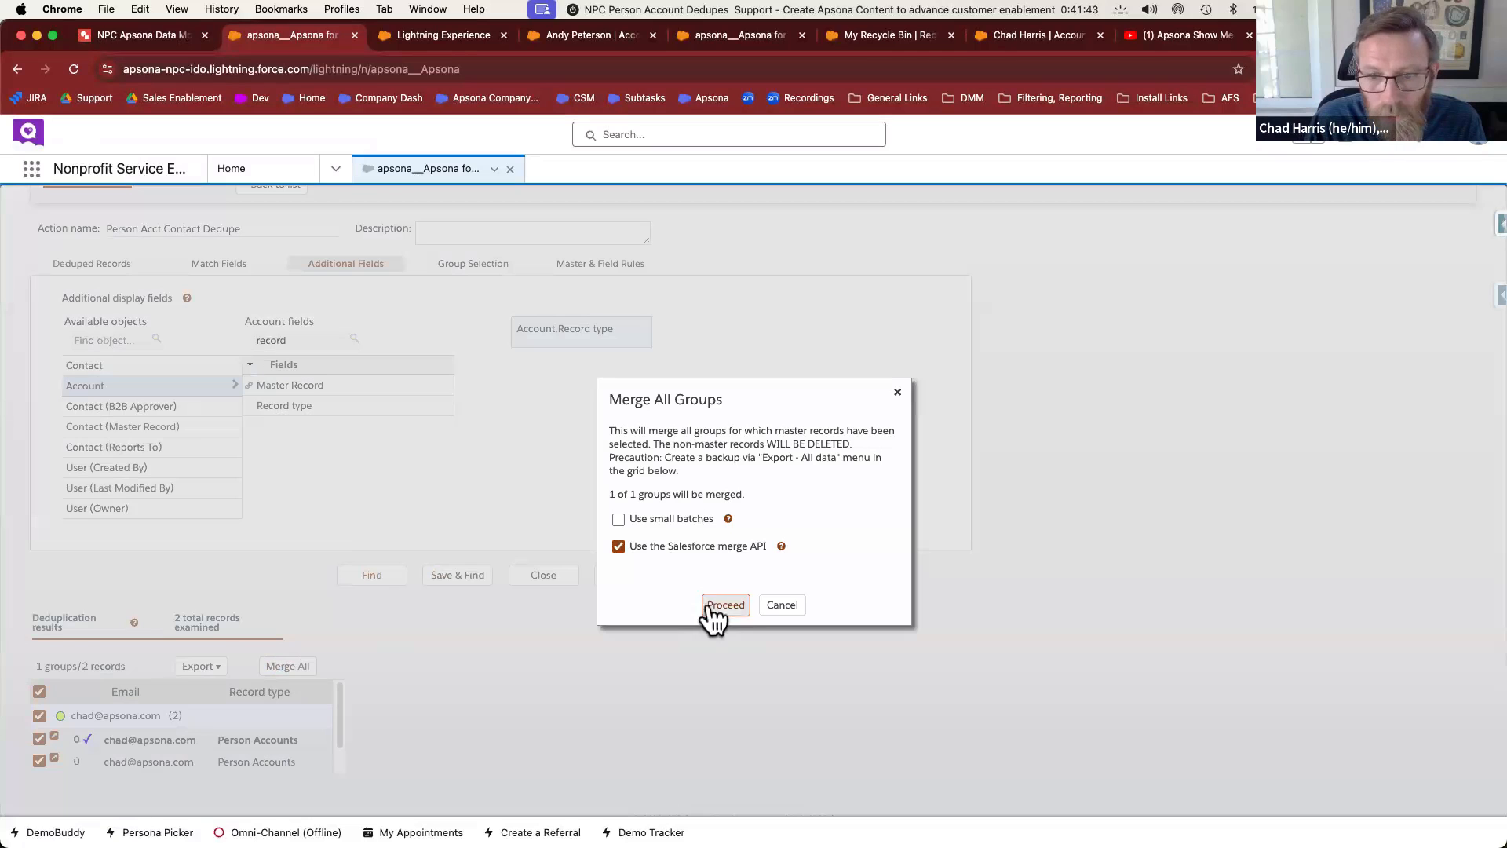
left_click(711, 615)
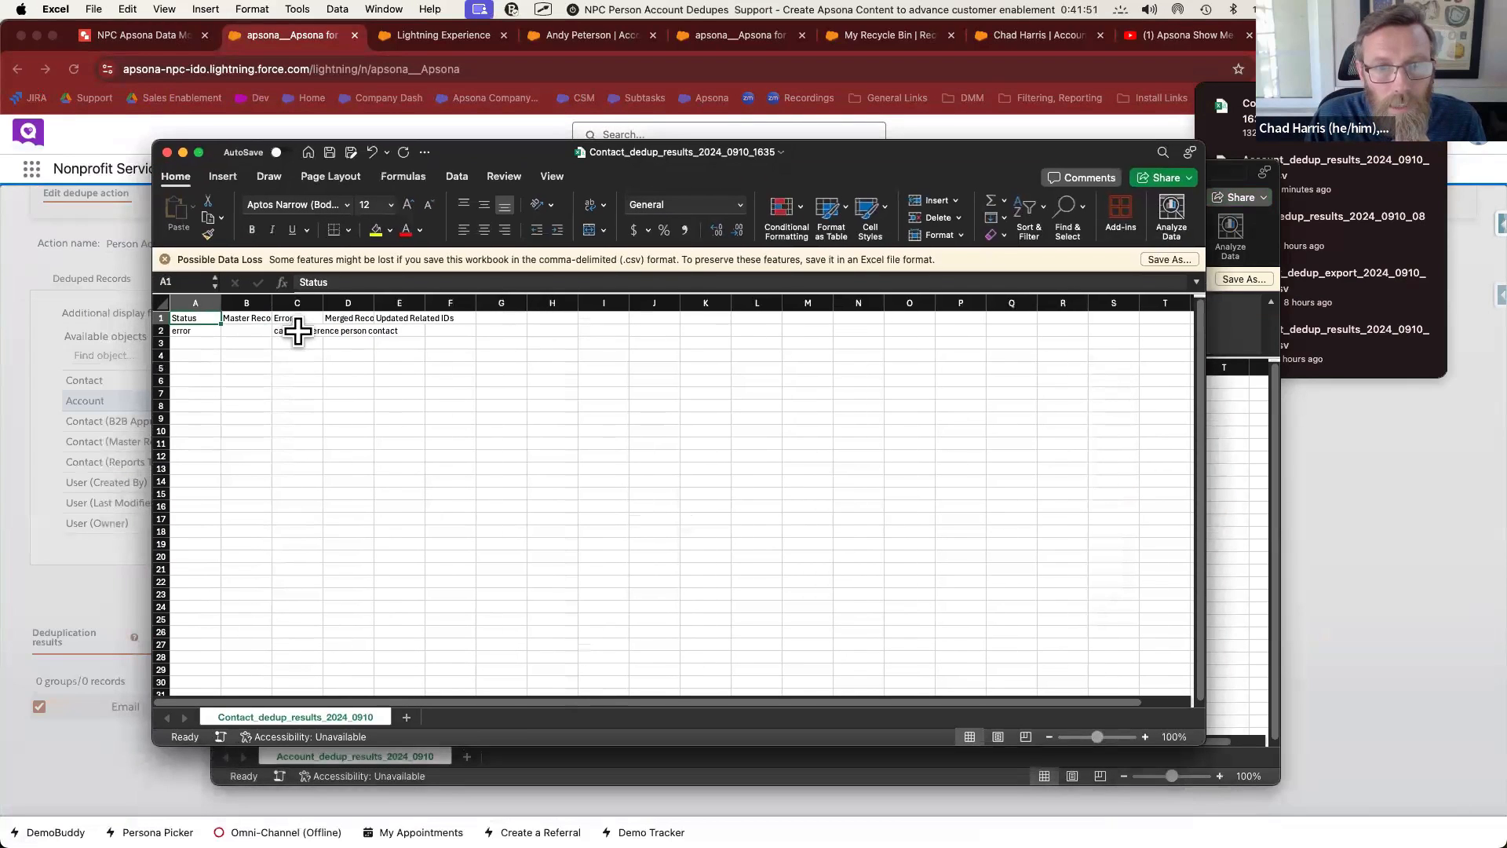
Read the 'cannot reference person contact' error in cell C2, then return to the browser
left_click(297, 330)
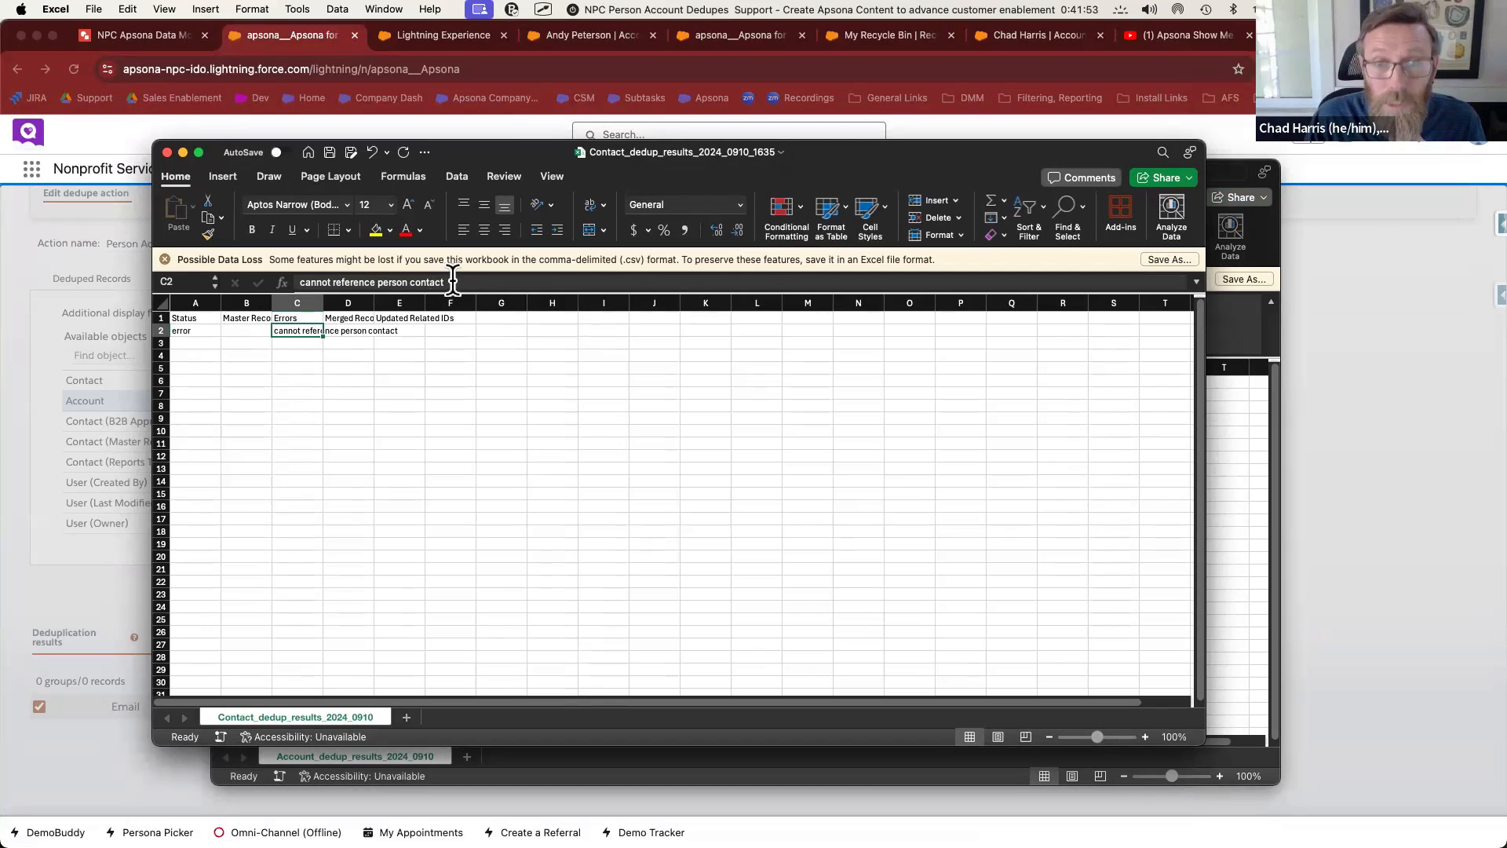
left_click_drag(445, 282, 299, 282)
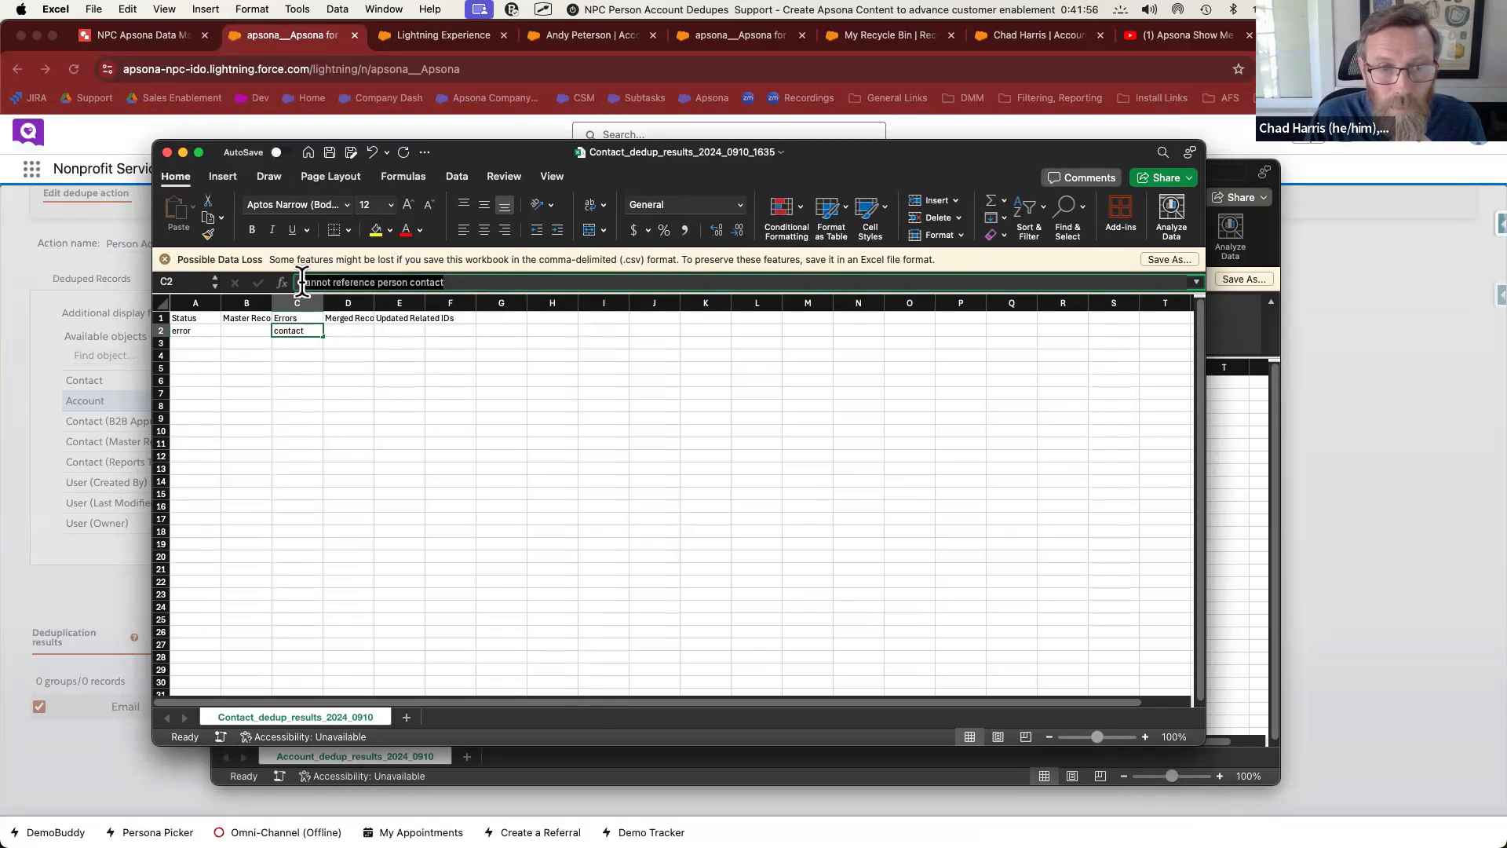
left_click(122, 598)
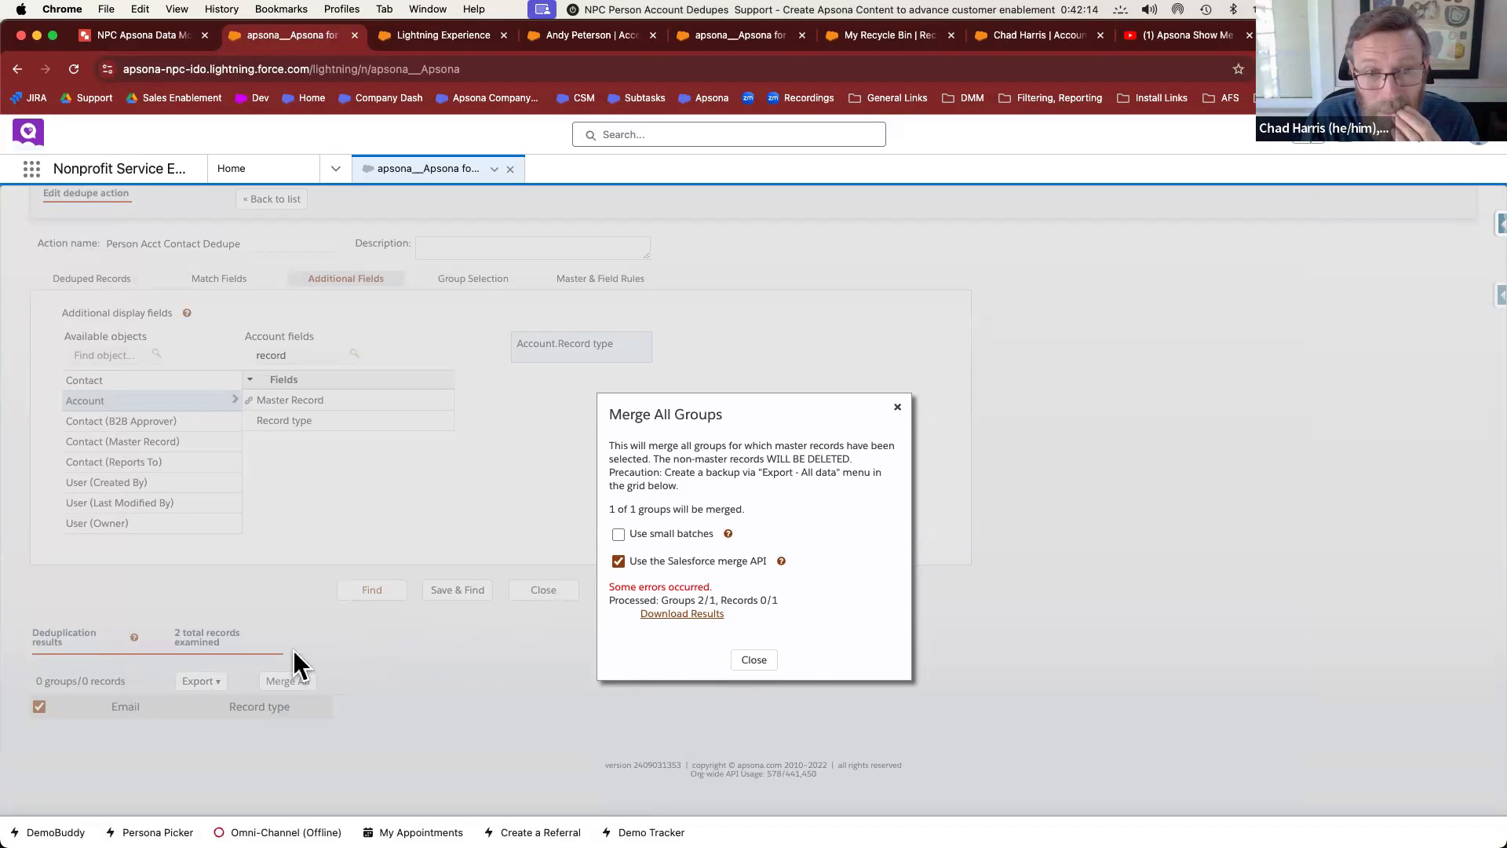
Close the Merge All Groups dialog, returning to the contact dedupe form with 0 groups
left_click(752, 660)
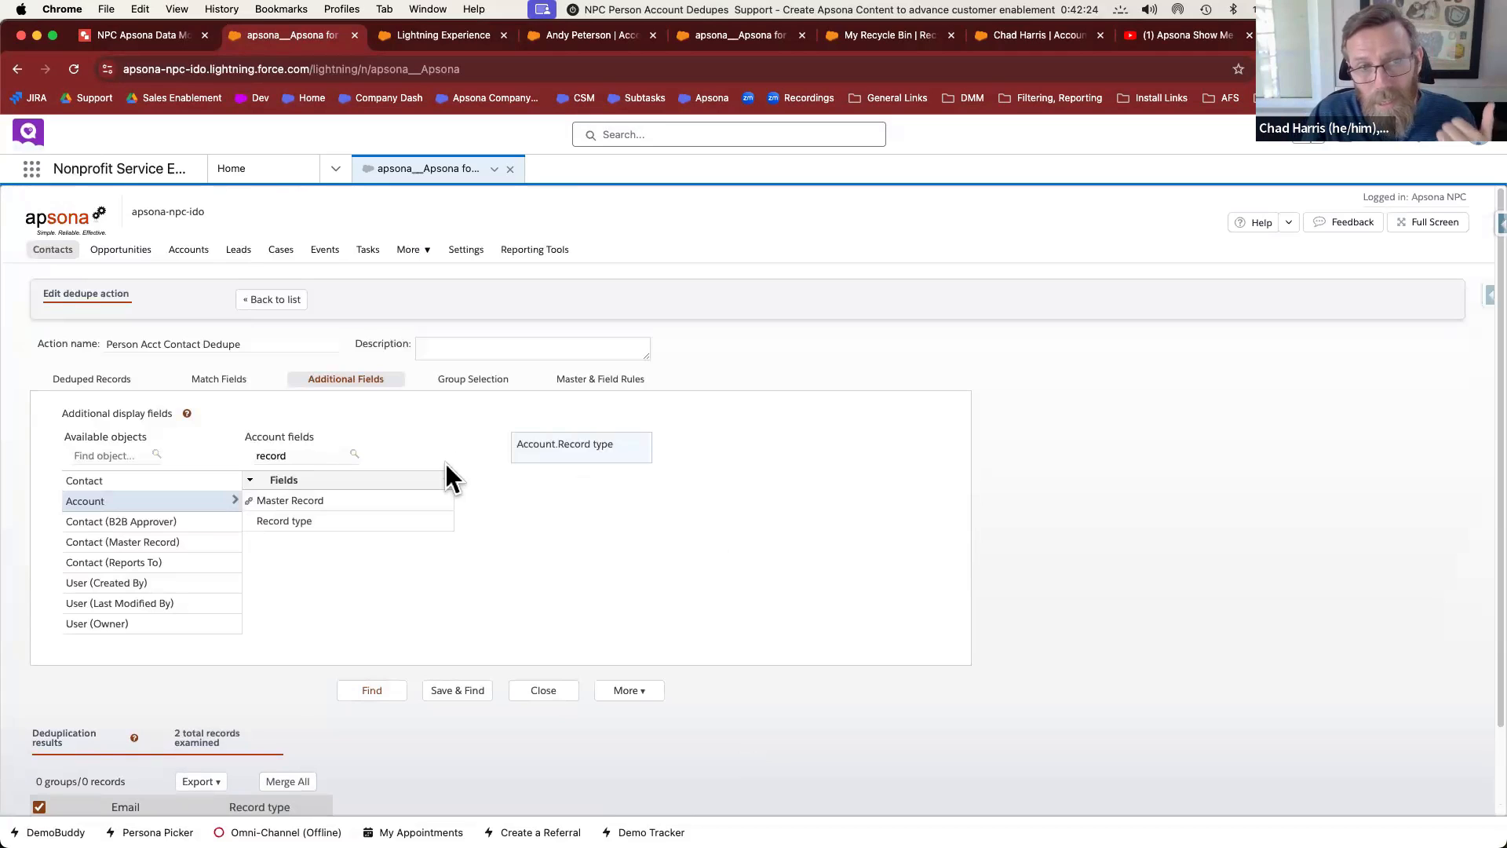
mouse_move(186, 254)
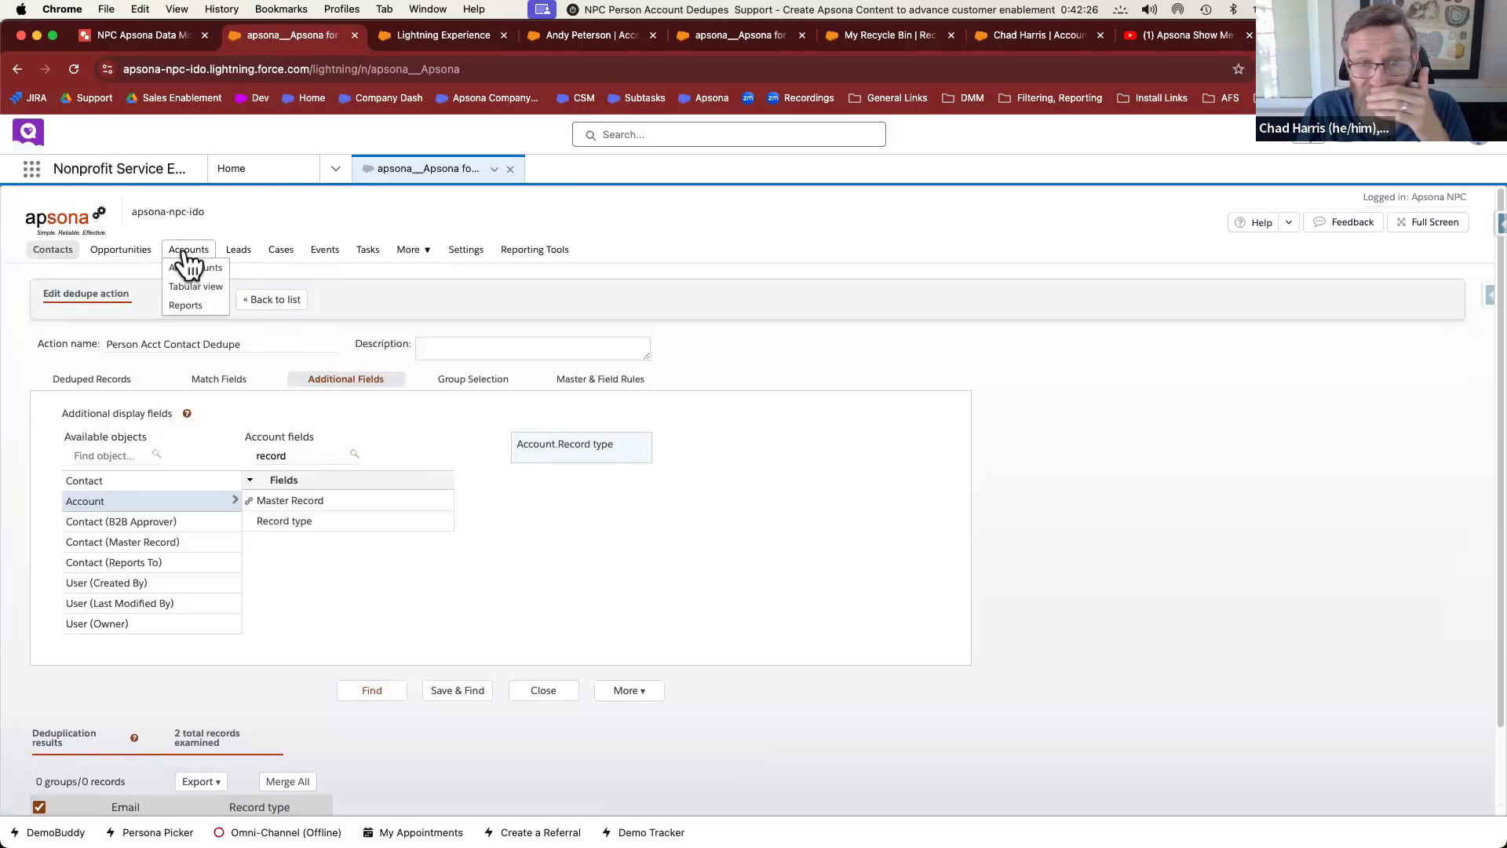